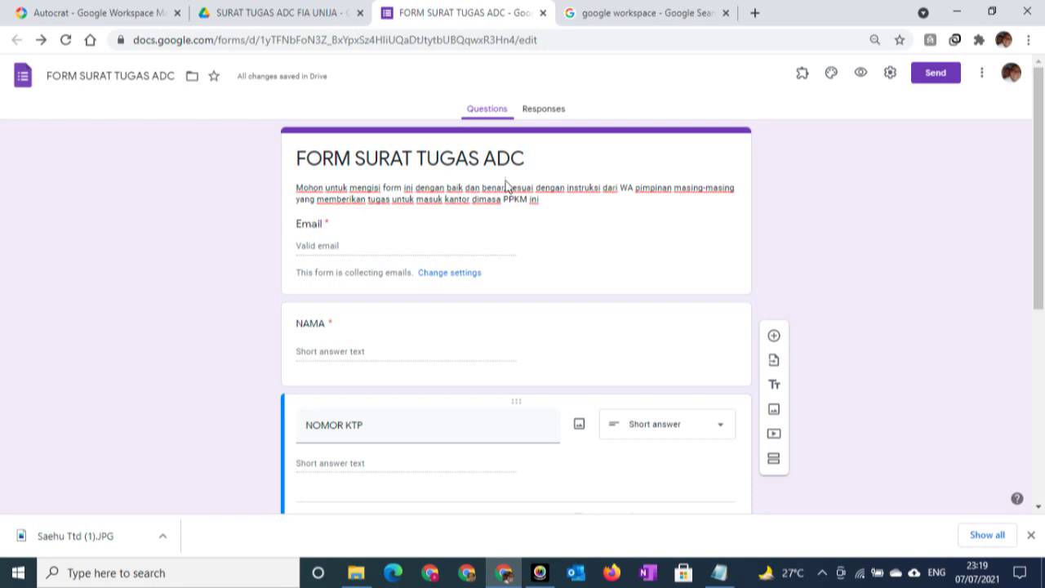
# Shorten the form's shareable link, then open its responses in the linked FORM SURAT TUGAS ADC (Responses) sheet
pyautogui.click(938, 81)
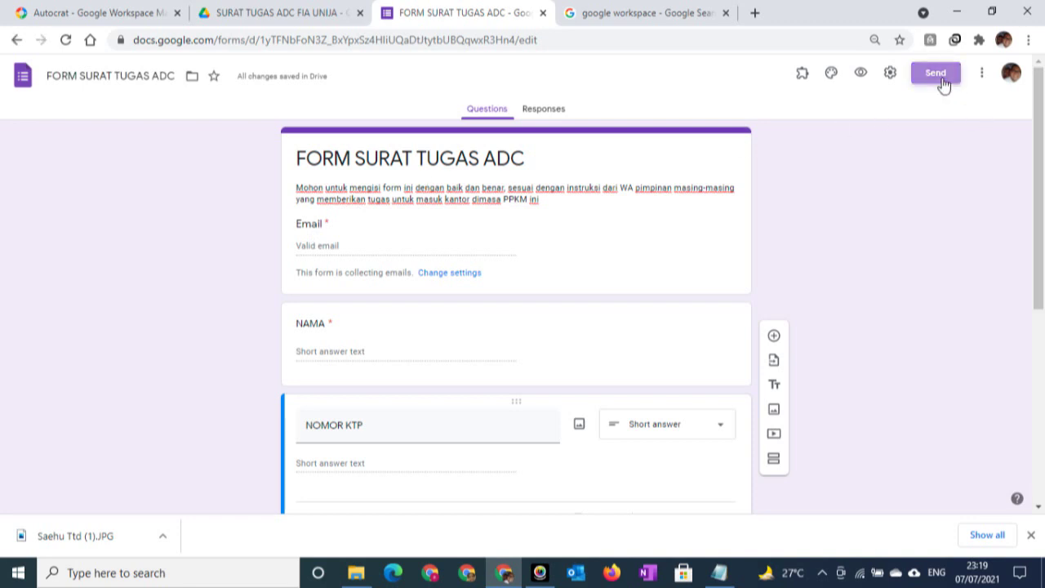
pyautogui.click(468, 165)
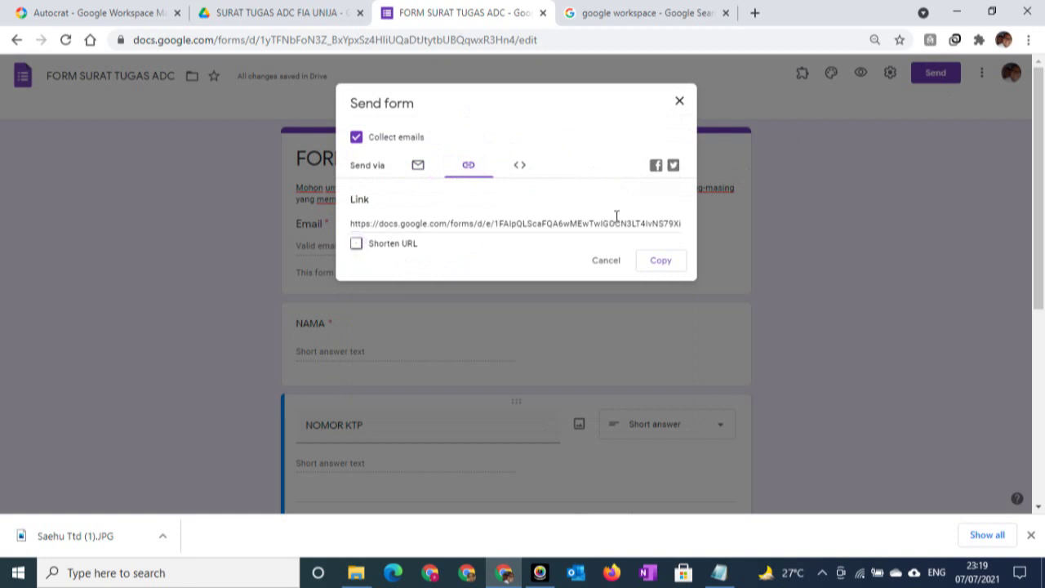
pyautogui.click(357, 245)
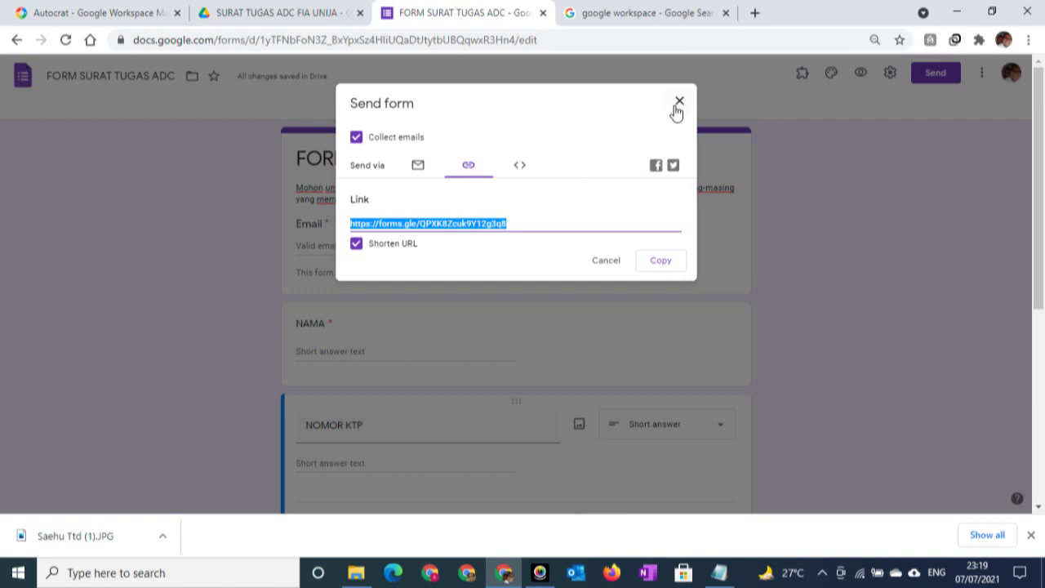
pyautogui.click(677, 101)
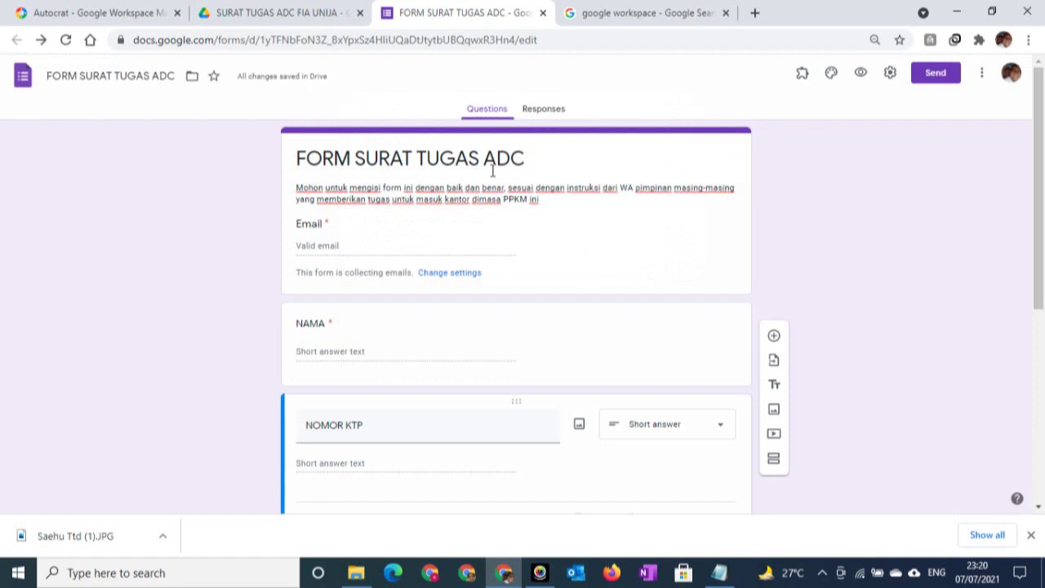
pyautogui.click(535, 112)
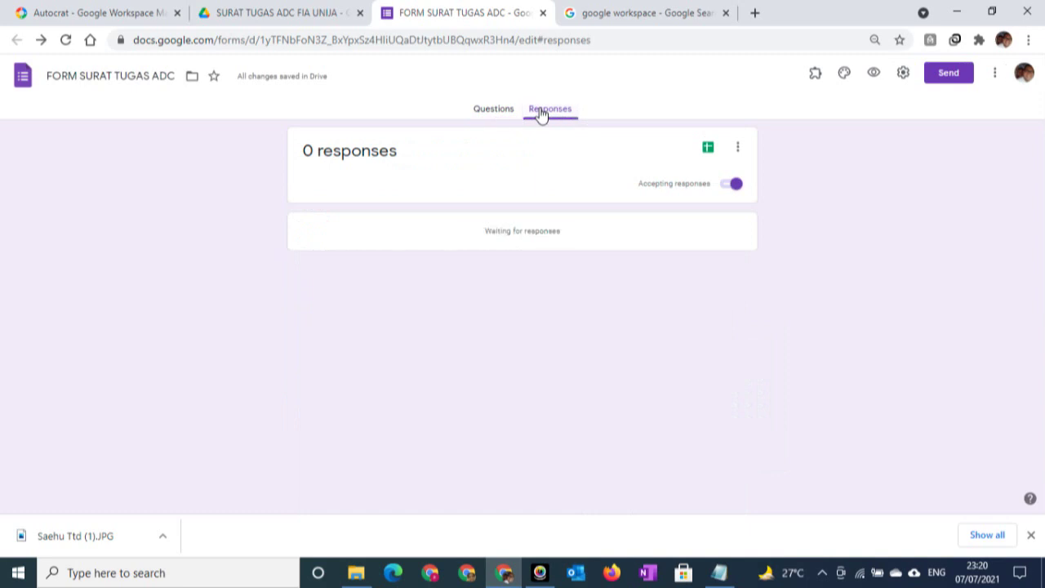
pyautogui.click(707, 151)
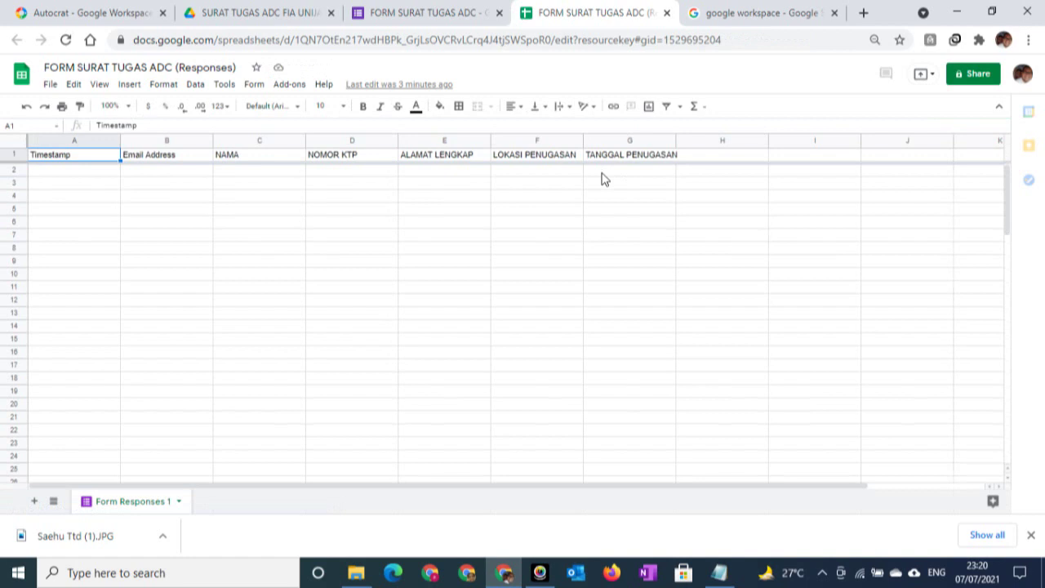
# Select cell H1 and bring up the Notepad note holding the prepared NOURUT arrayformula
pyautogui.click(709, 161)
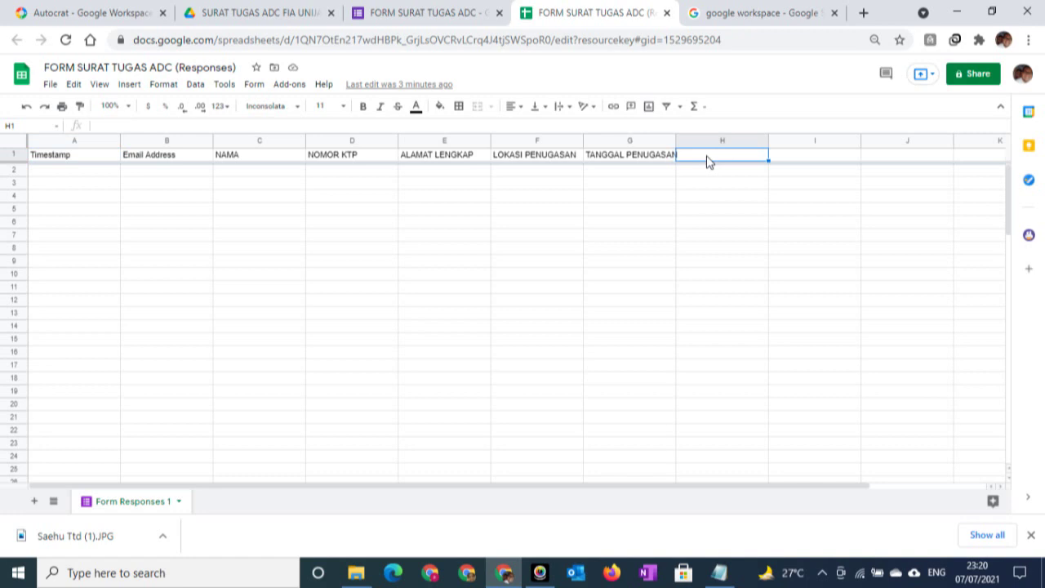
pyautogui.click(717, 574)
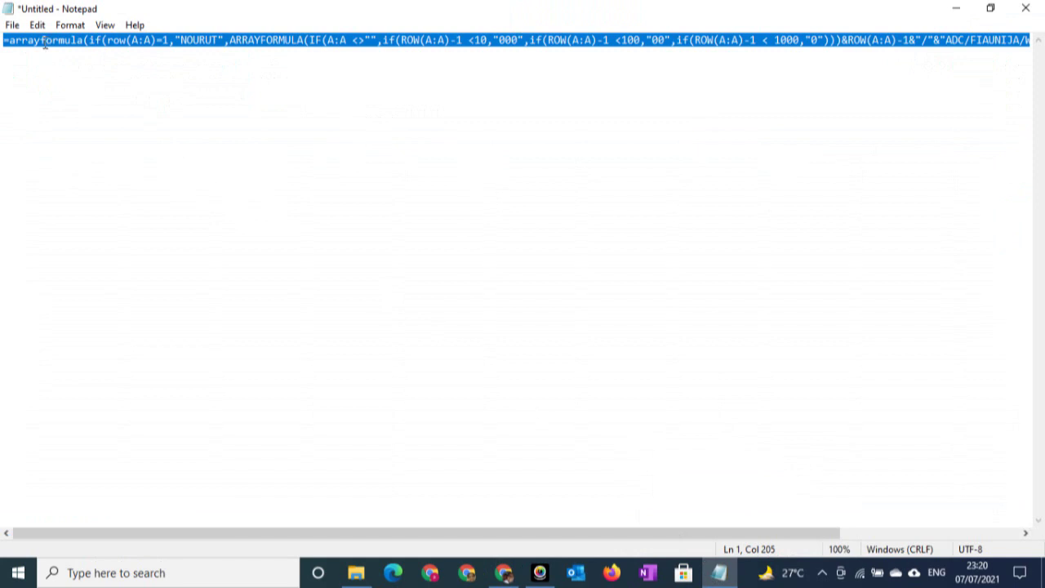
# Minimize the Notepad note to return to the responses spreadsheet
pyautogui.click(966, 8)
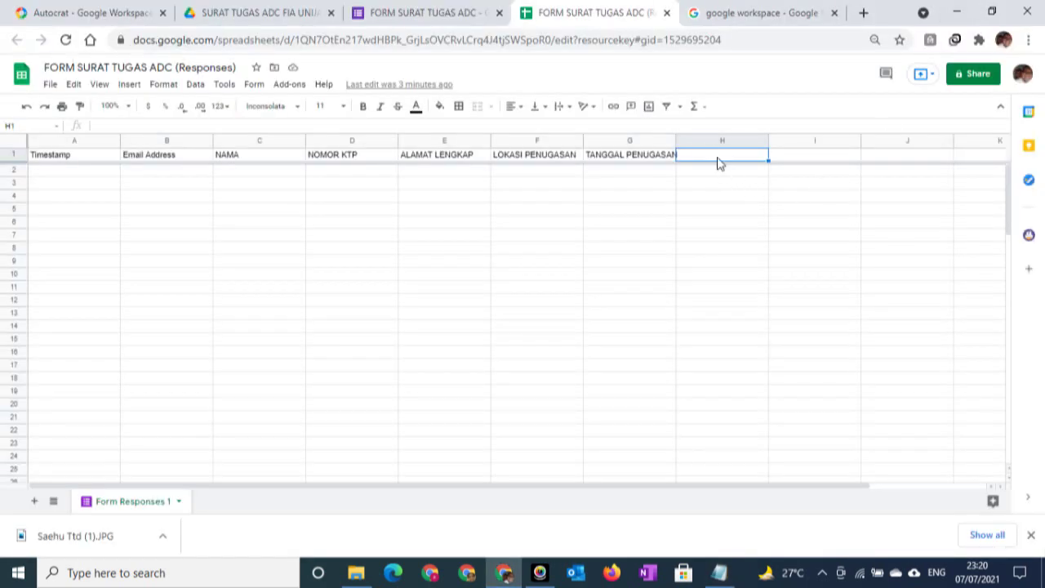
# Paste the NOURUT arrayformula into H1, then check and re-commit H1's formula
pyautogui.write('=arrayformula(if(row(A:A)=1,"NOURUT",ARRAYFORMULA(IF(A:A <>"",if(ROW(A:A)-1 <10,"000",if(ROW(A:A)-1 <100,"00",if(ROW(A:A)-1 < 1000,"0")))&ROW(A:A)-1&"/"&"ADC/FIAUNIJA/W"& WEEKNUM(A:A)&"-"&YEAR(A:A),""))))')
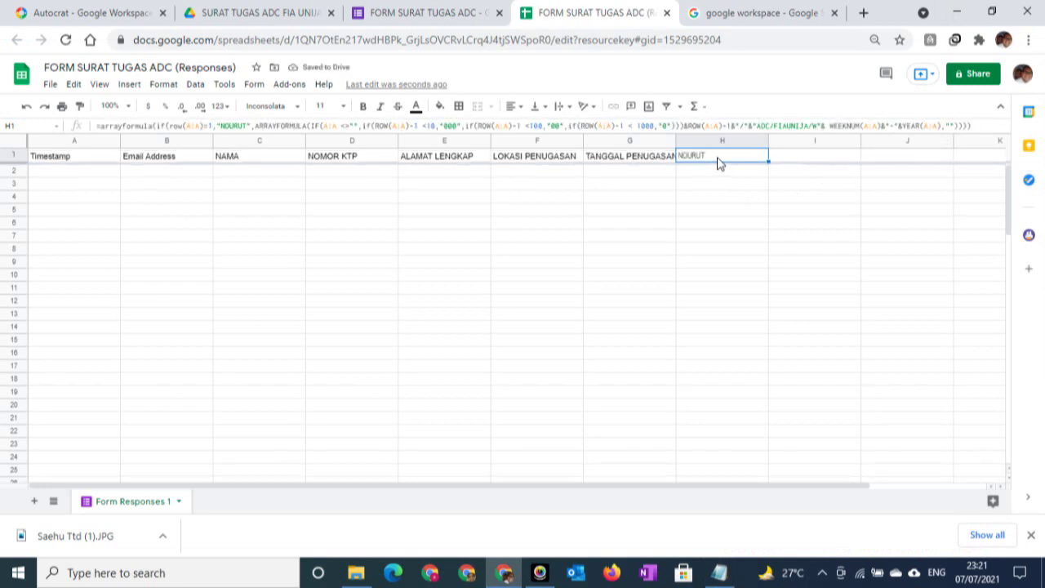
pyautogui.click(707, 175)
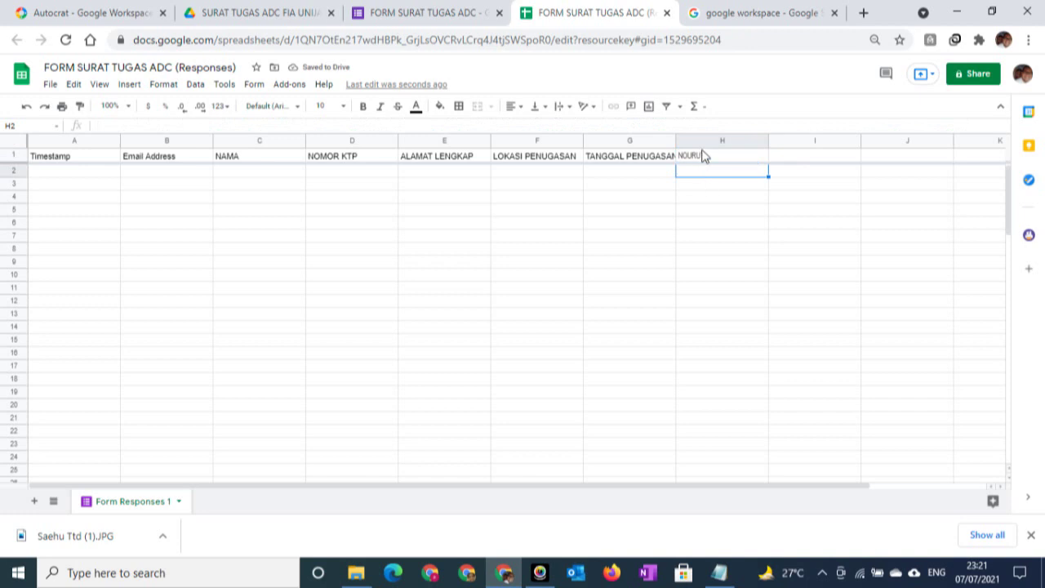
pyautogui.click(724, 159)
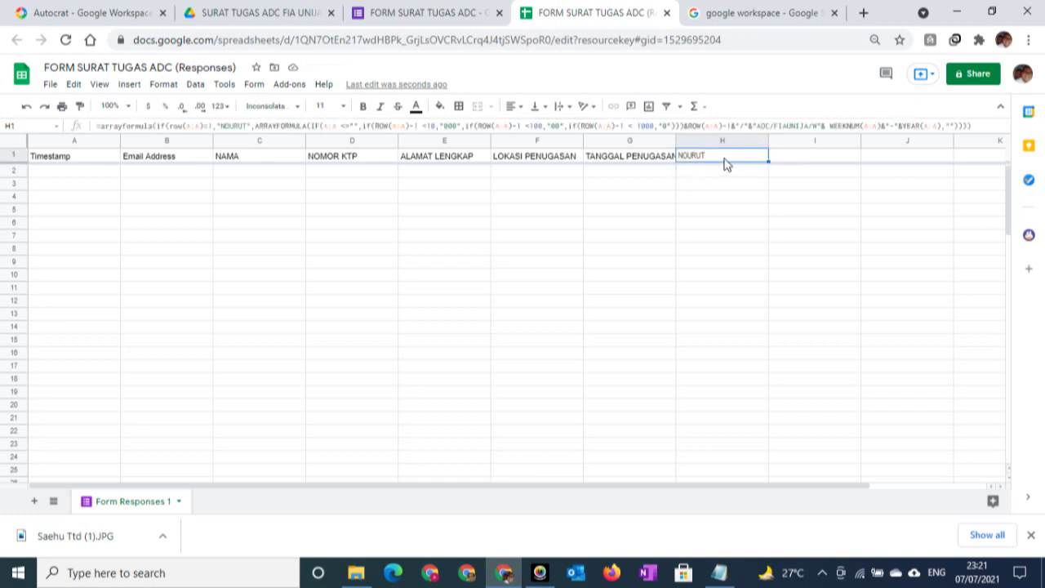
pyautogui.click(234, 122)
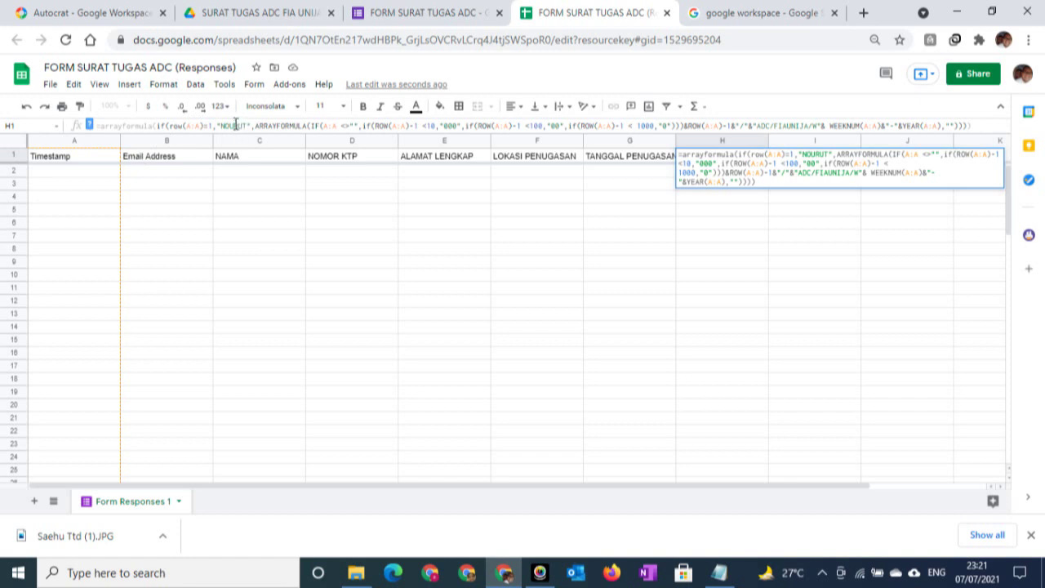
pyautogui.click(833, 252)
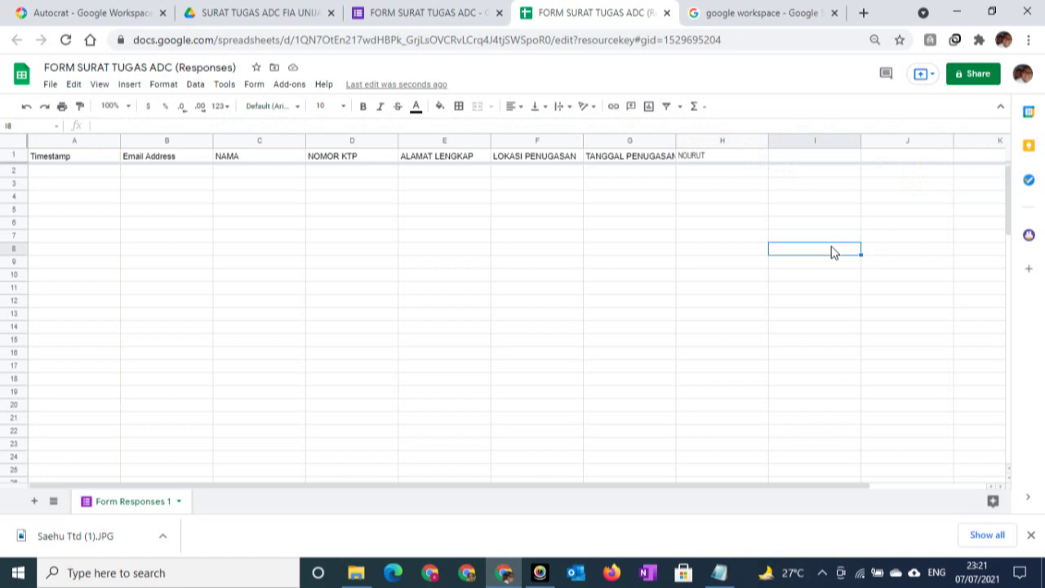
pyautogui.click(709, 162)
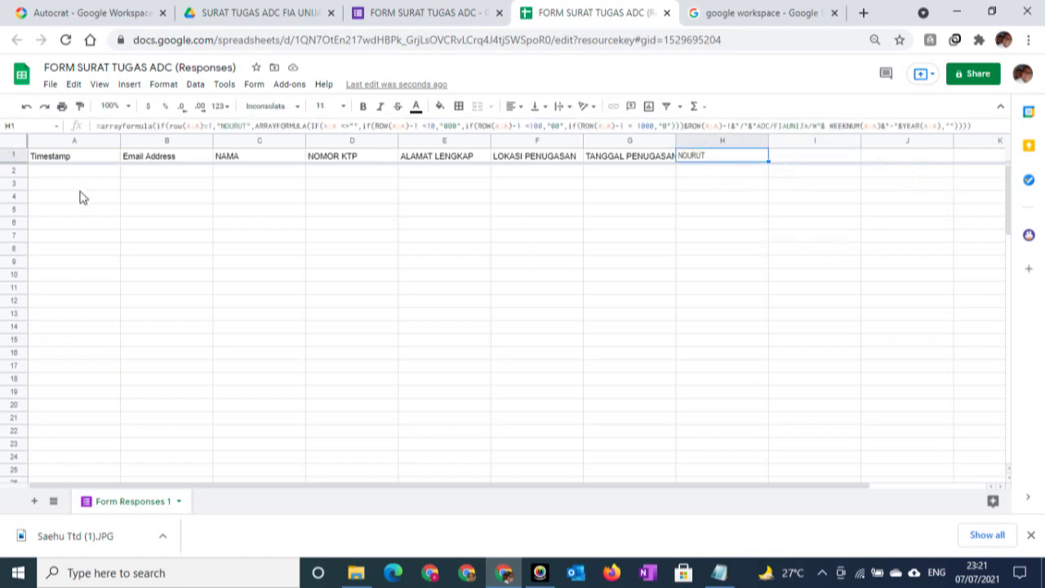
# Enter a test timestamp of 7/7/2021 in A2, replacing a TEST value that caused #VALUE! in H2
pyautogui.click(35, 174)
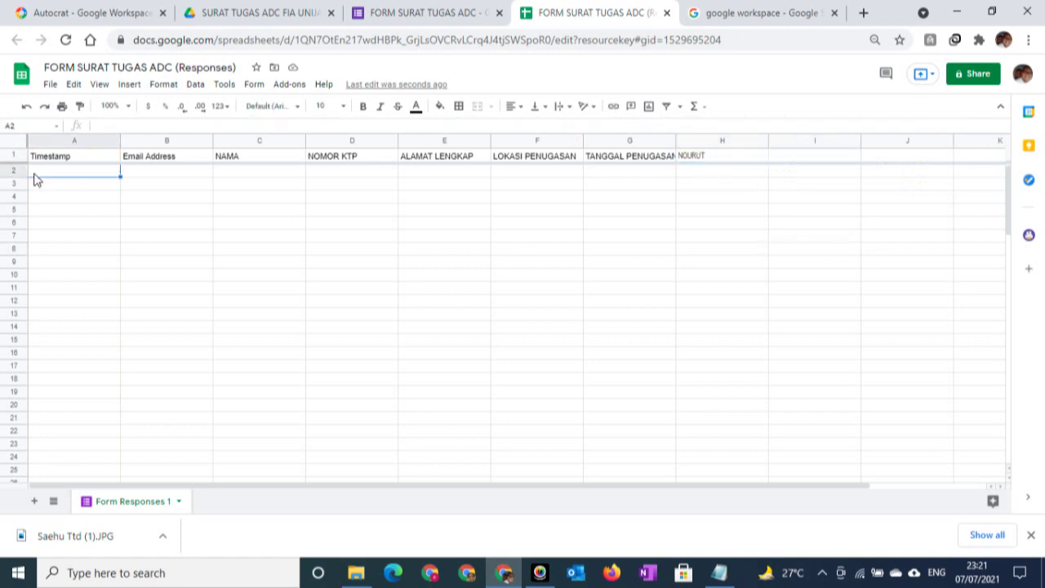
pyautogui.write('TEST')
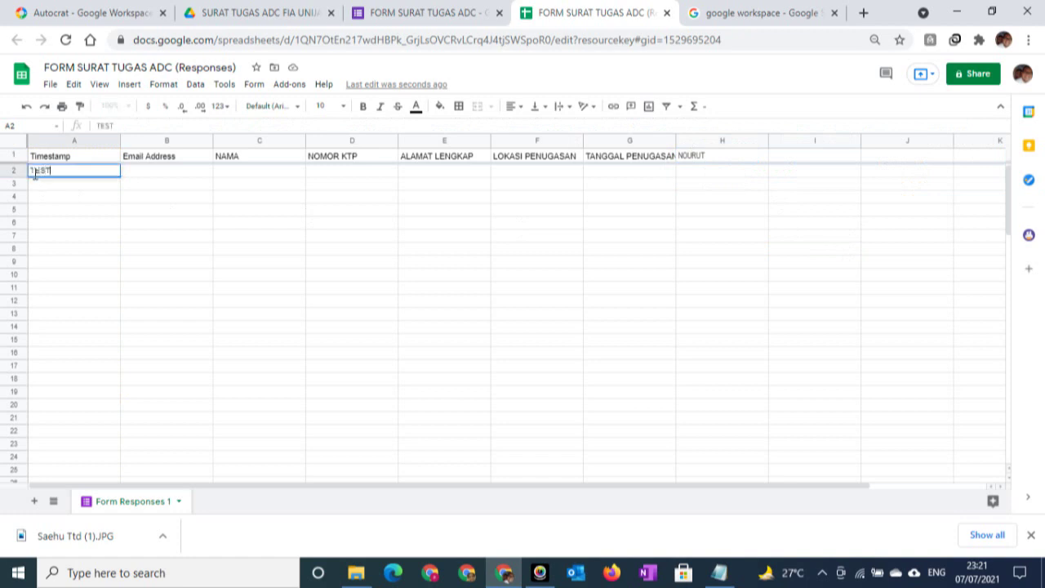
pyautogui.press('Tab')
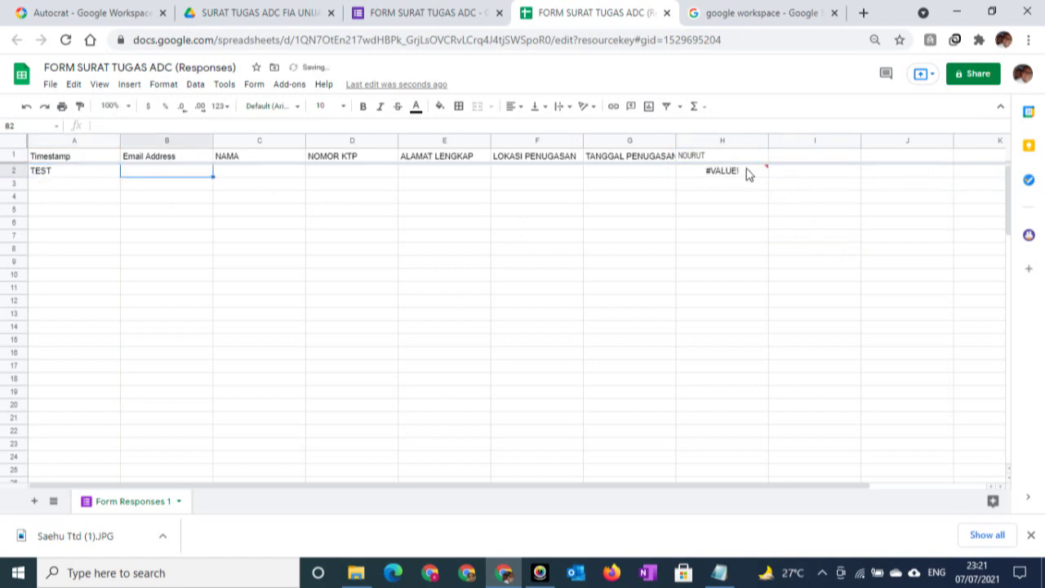
pyautogui.click(725, 173)
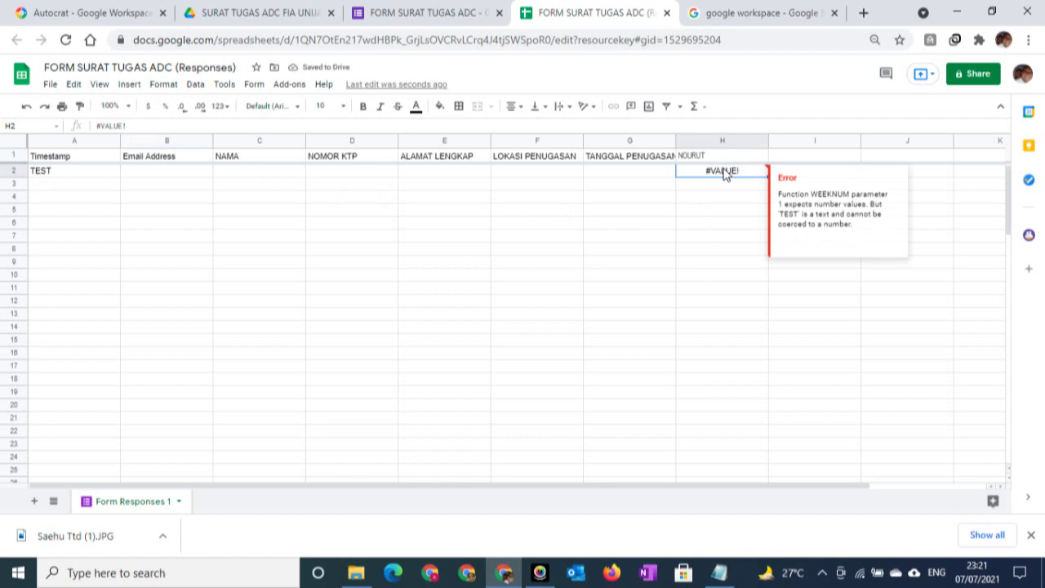
pyautogui.click(60, 173)
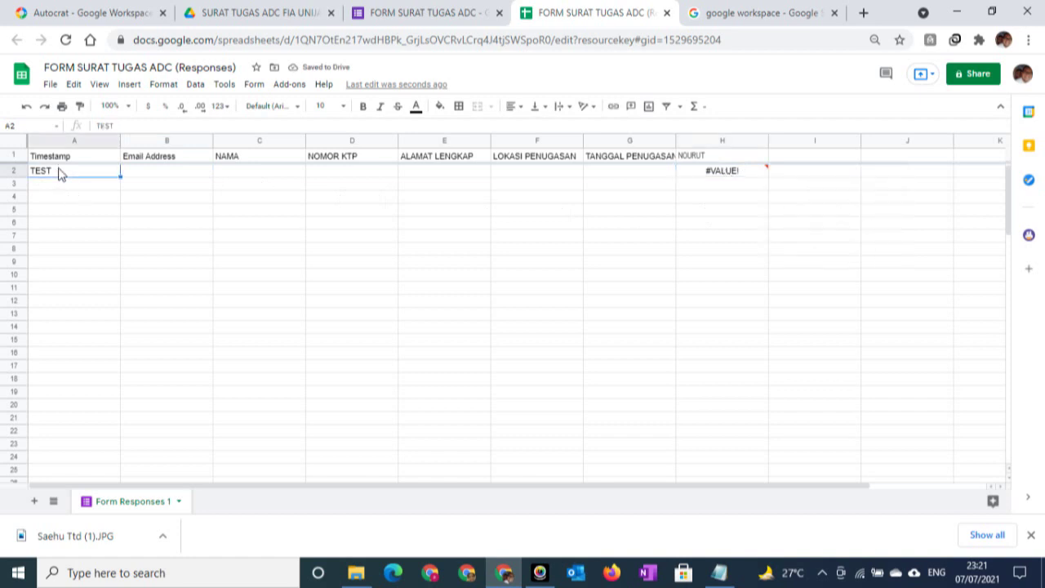
pyautogui.write('76')
pyautogui.press('BackSpace')
pyautogui.write('/7/2')
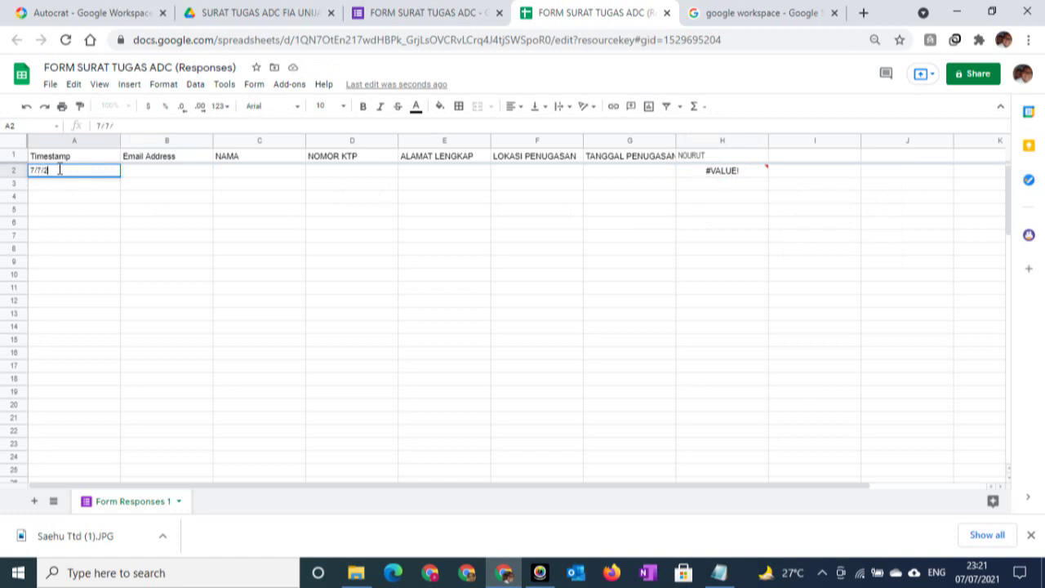
pyautogui.write('021')
pyautogui.press('Tab')
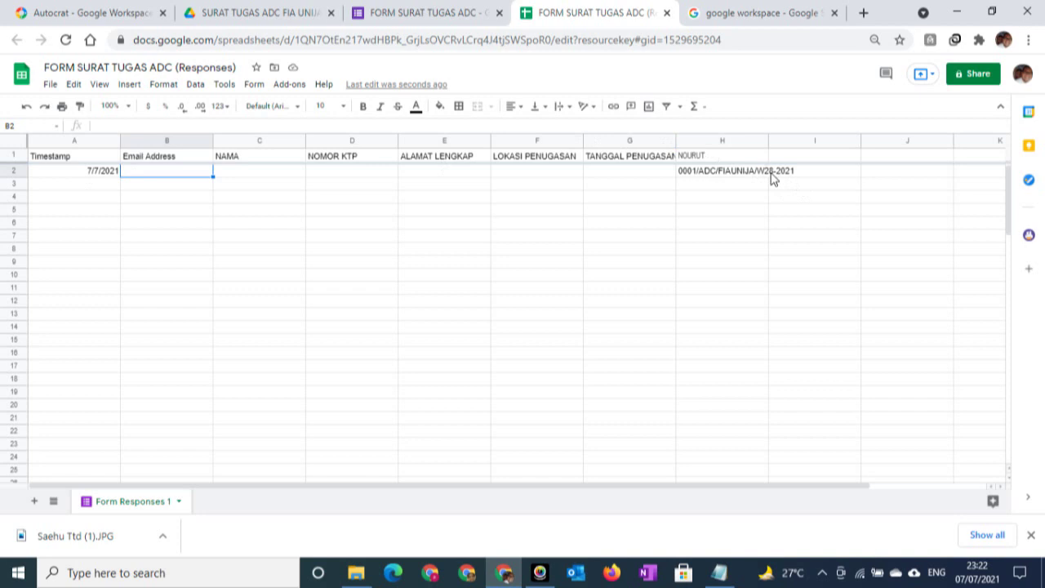
# Review H1's letter code and H2's generated number, then clear the test timestamp from A2
pyautogui.click(724, 157)
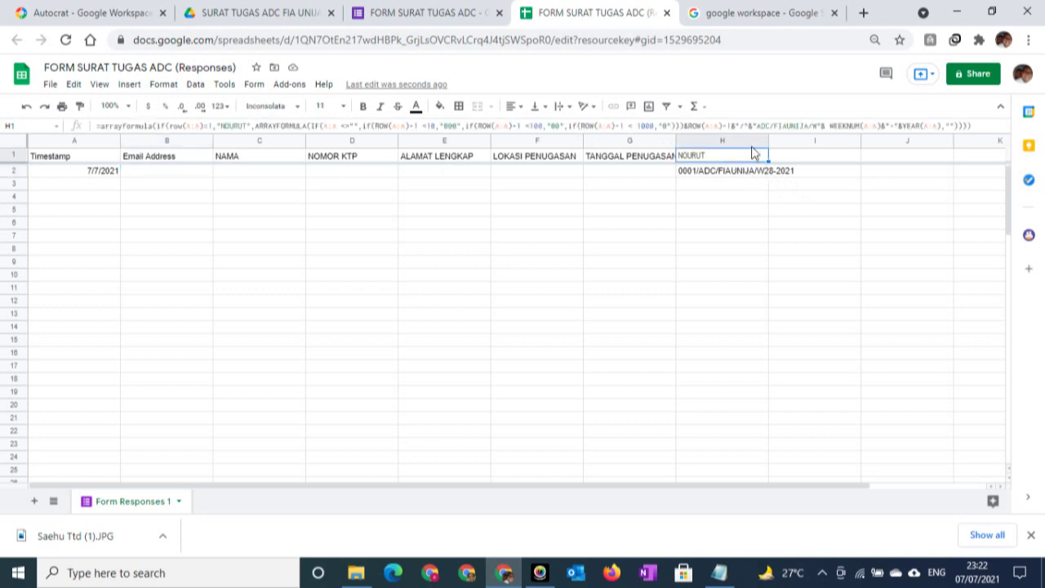
pyautogui.moveTo(759, 127); pyautogui.dragTo(780, 119)
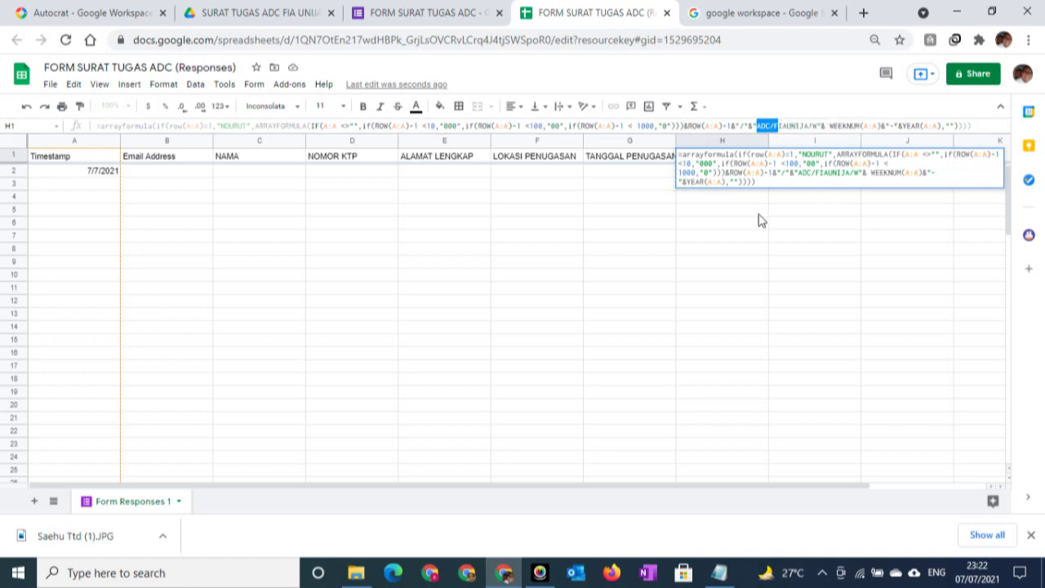
pyautogui.press('Escape')
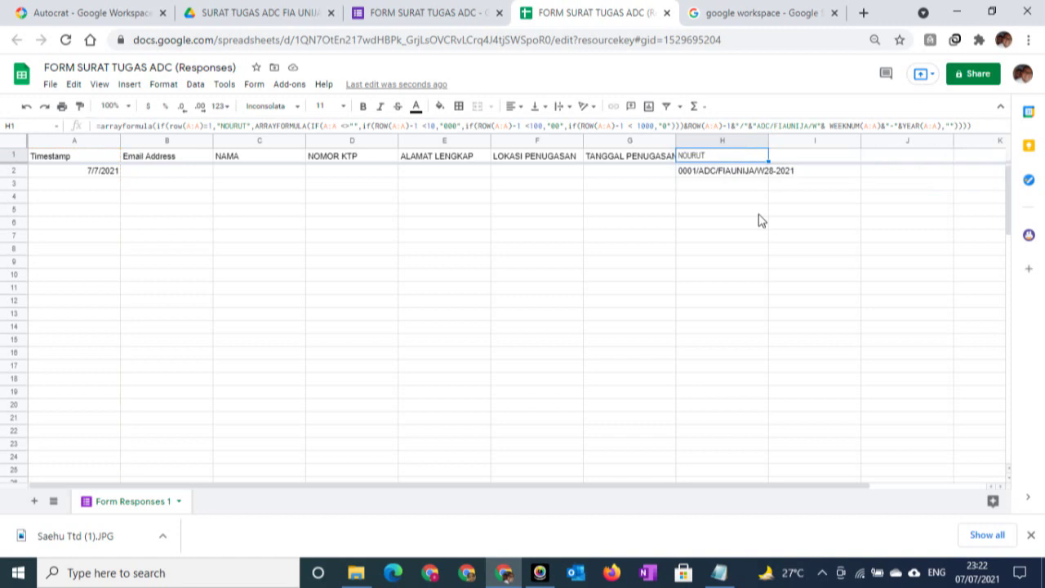
pyautogui.click(719, 200)
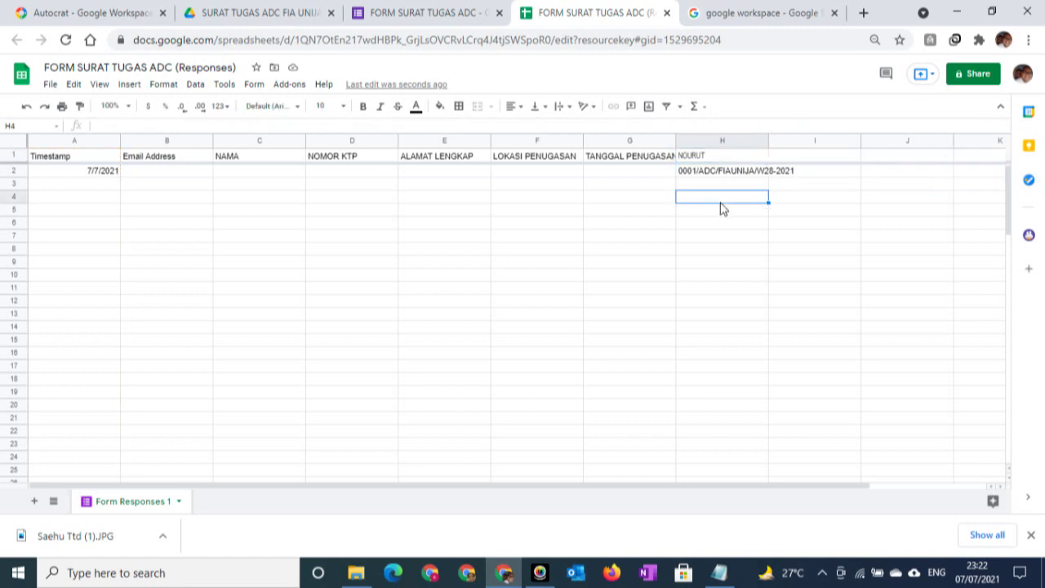
pyautogui.click(706, 173)
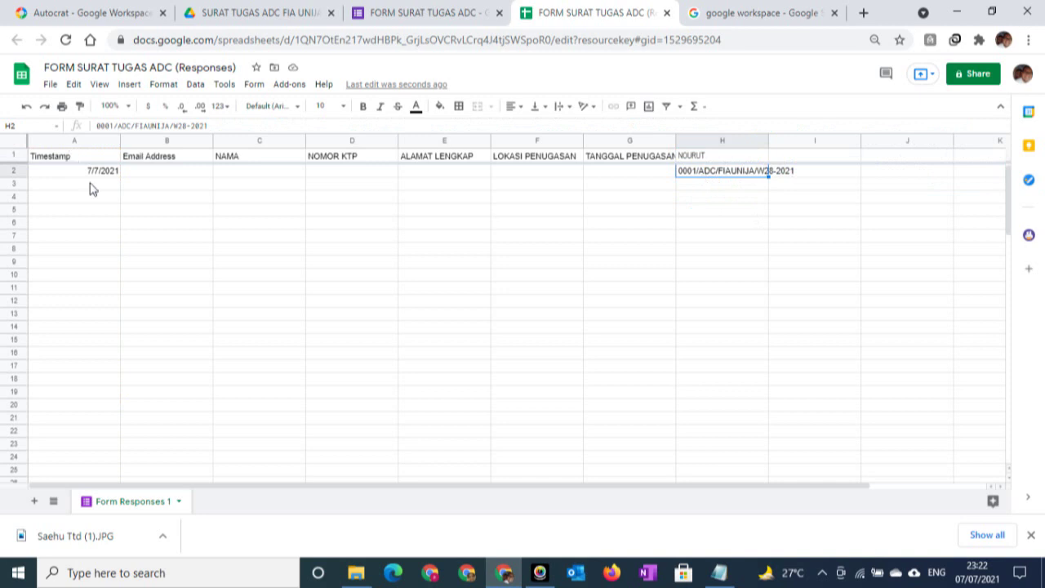
pyautogui.click(71, 169)
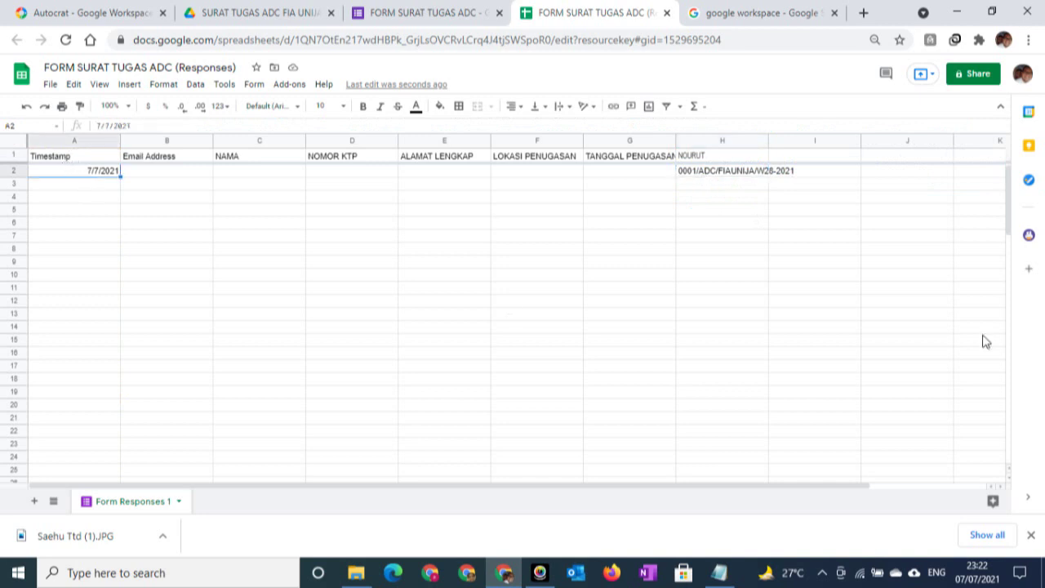
pyautogui.press('Delete')
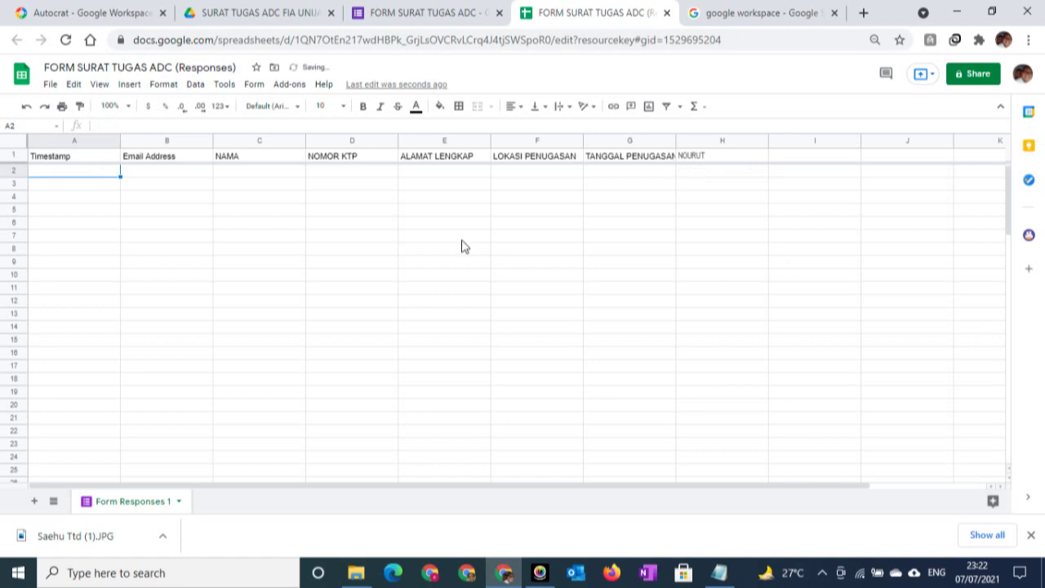
pyautogui.click(462, 237)
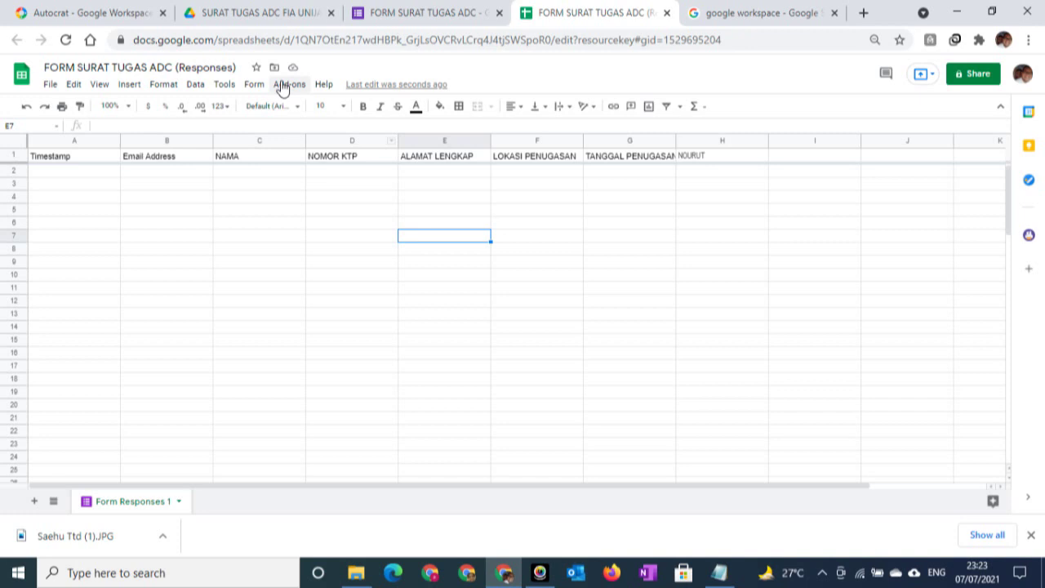
pyautogui.click(282, 85)
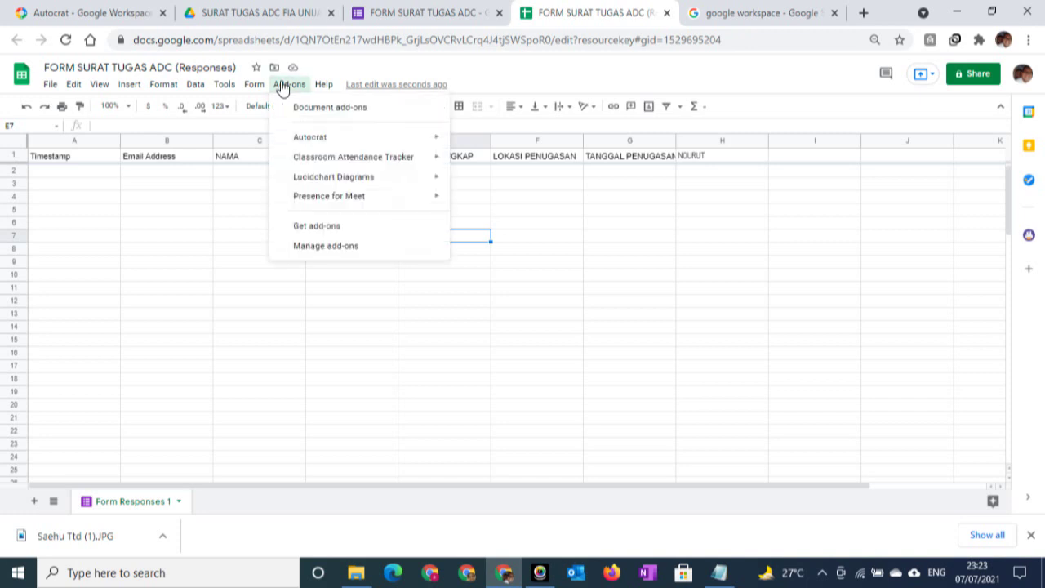
pyautogui.moveTo(324, 145)
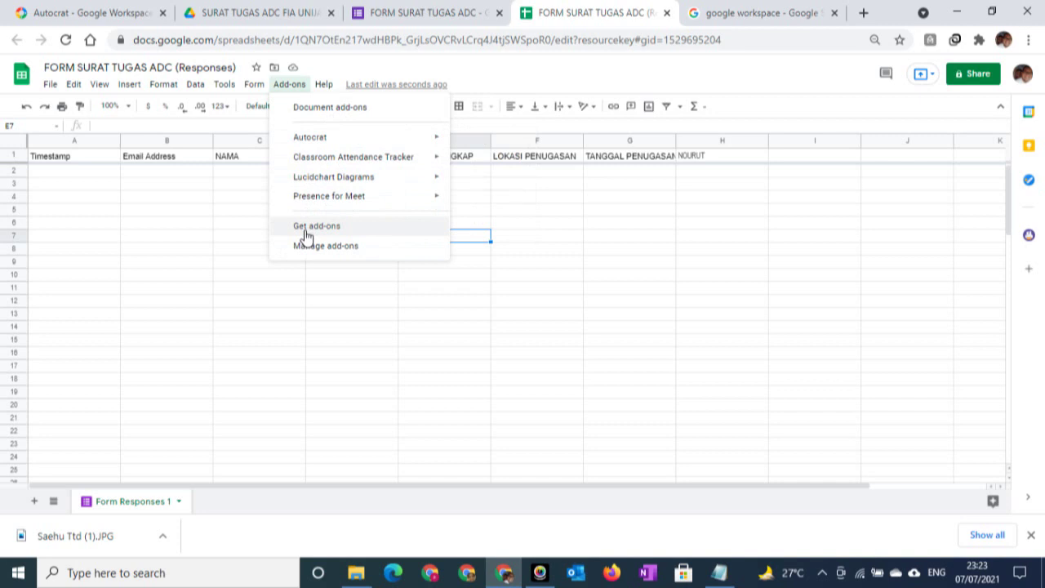
pyautogui.click(307, 236)
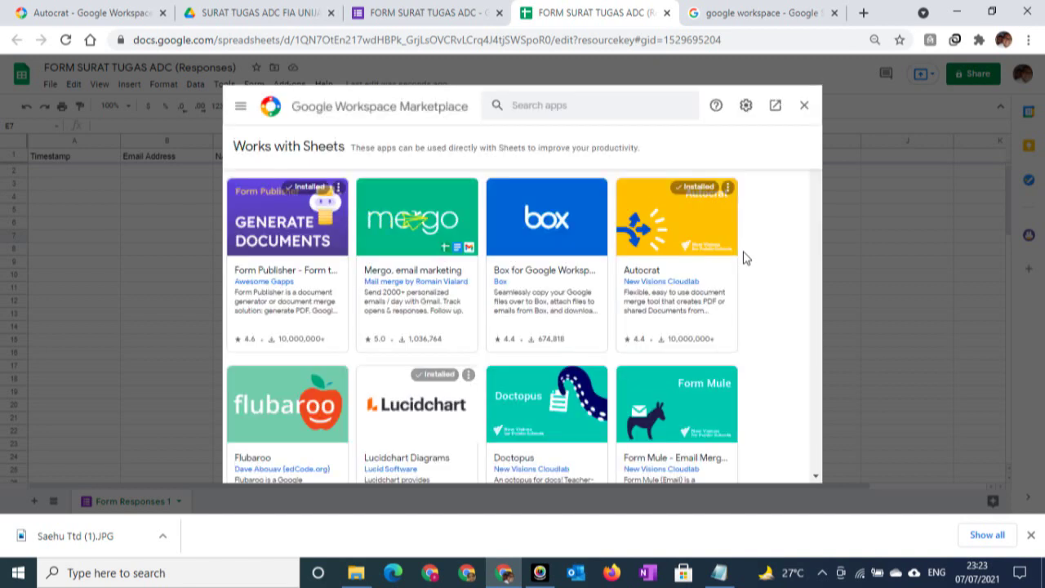
pyautogui.click(675, 228)
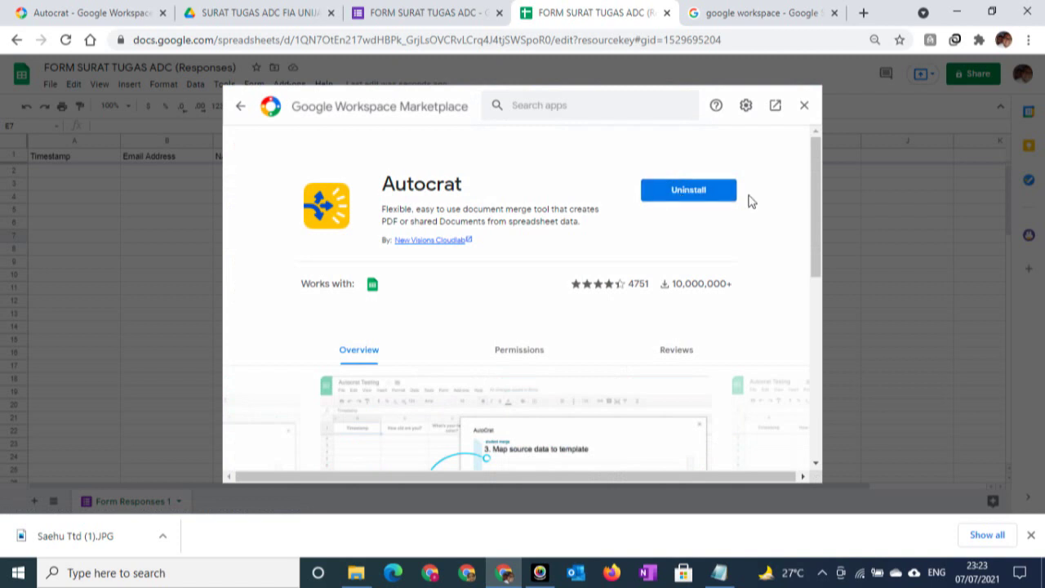
pyautogui.click(806, 106)
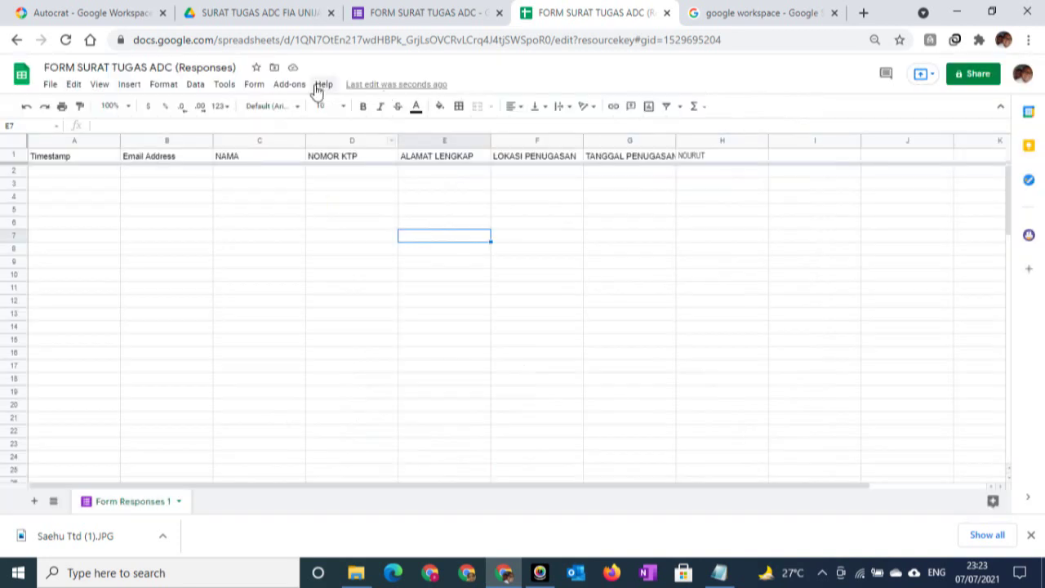
# Launch AutoCrat from Add-ons and delete the existing SURAT TUGAS ADC job, confirming the deletion
pyautogui.click(291, 84)
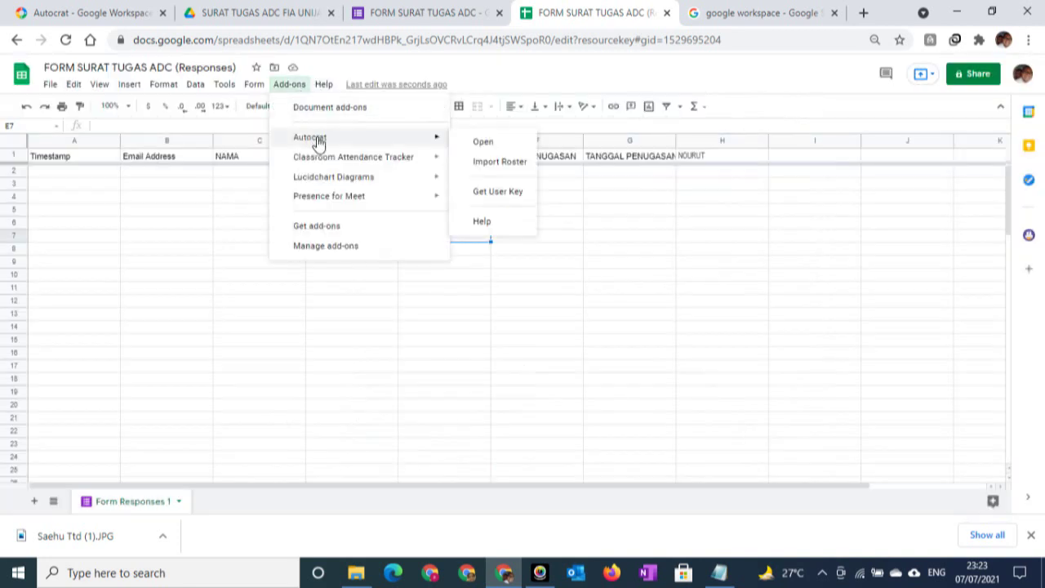
pyautogui.click(485, 144)
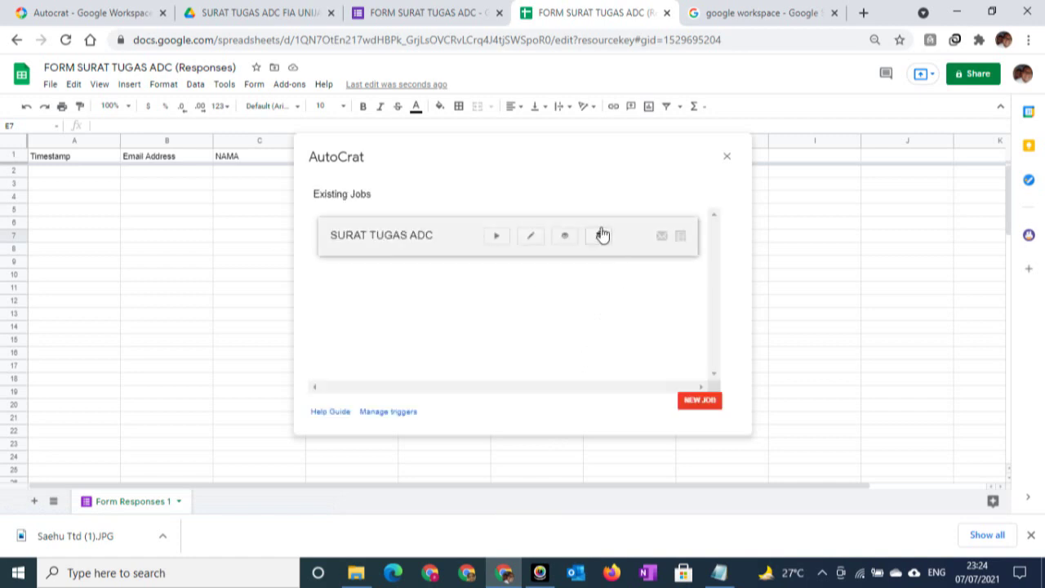
pyautogui.click(599, 236)
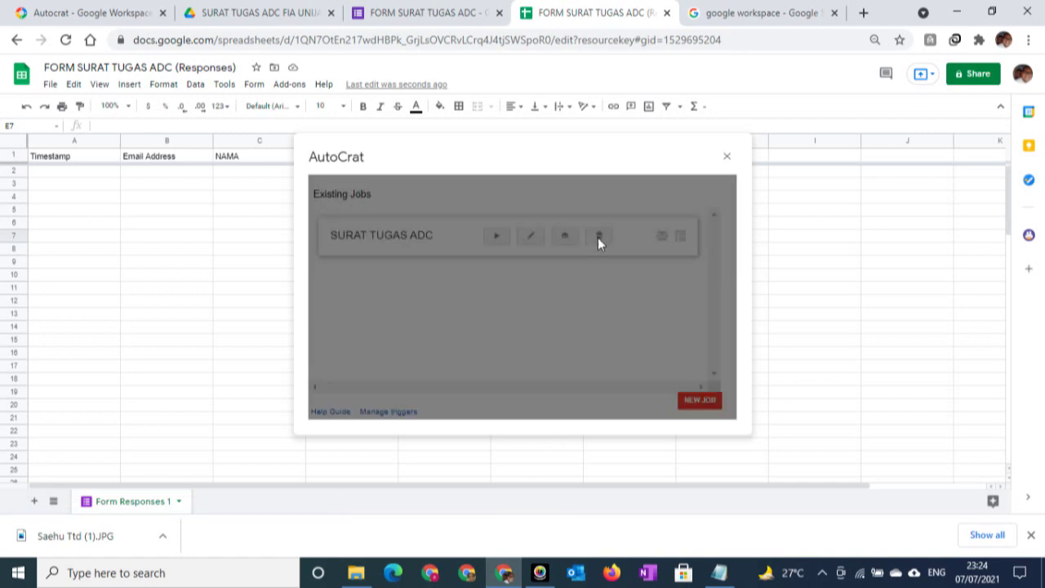
pyautogui.click(699, 282)
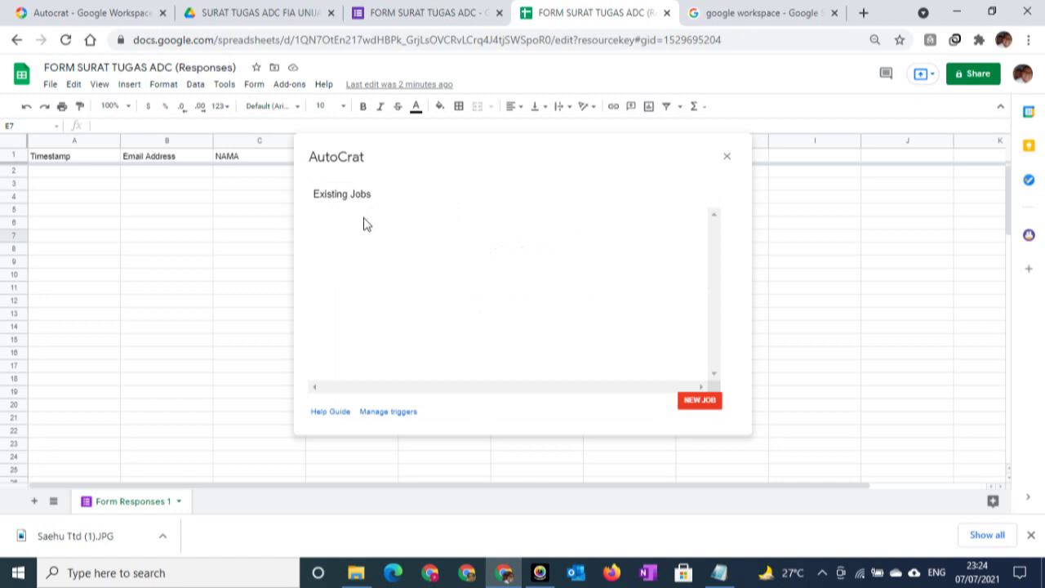
# Create a new AutoCrat job named SURAT TUGAS ADC and advance to the template step
pyautogui.click(694, 400)
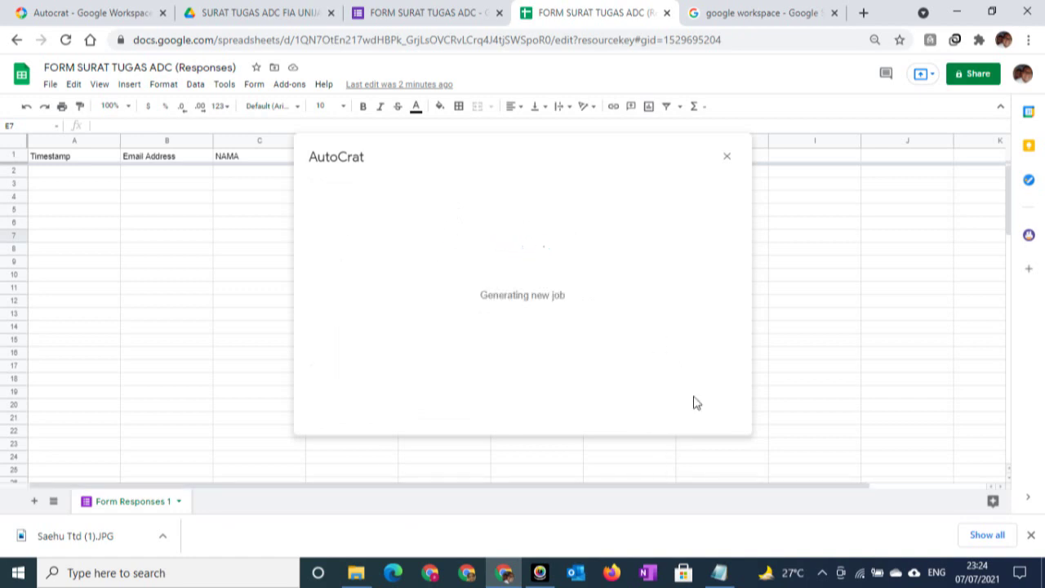
pyautogui.click(370, 236)
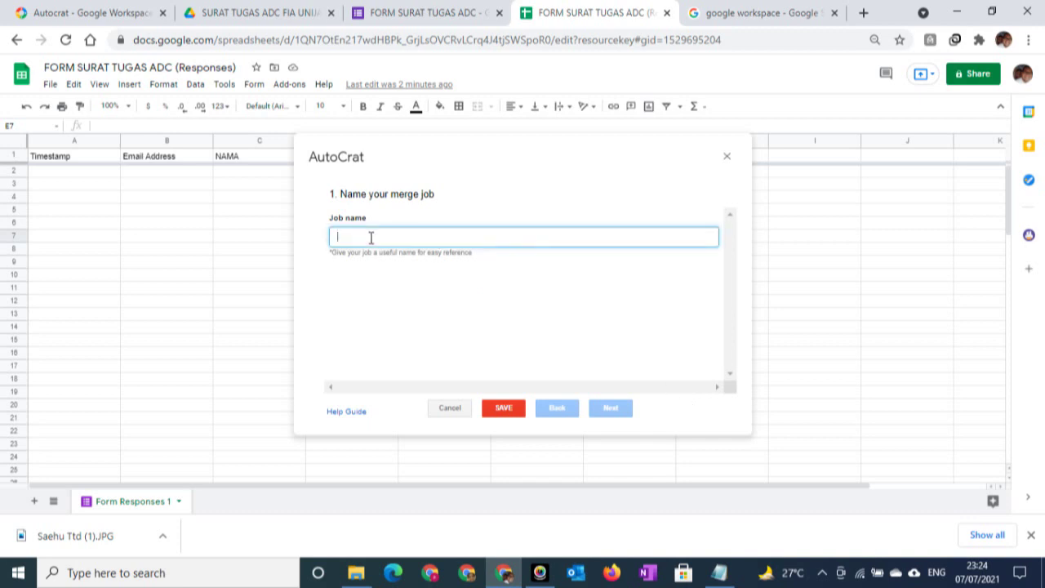
pyautogui.write('SURAT TUGAS ADC')
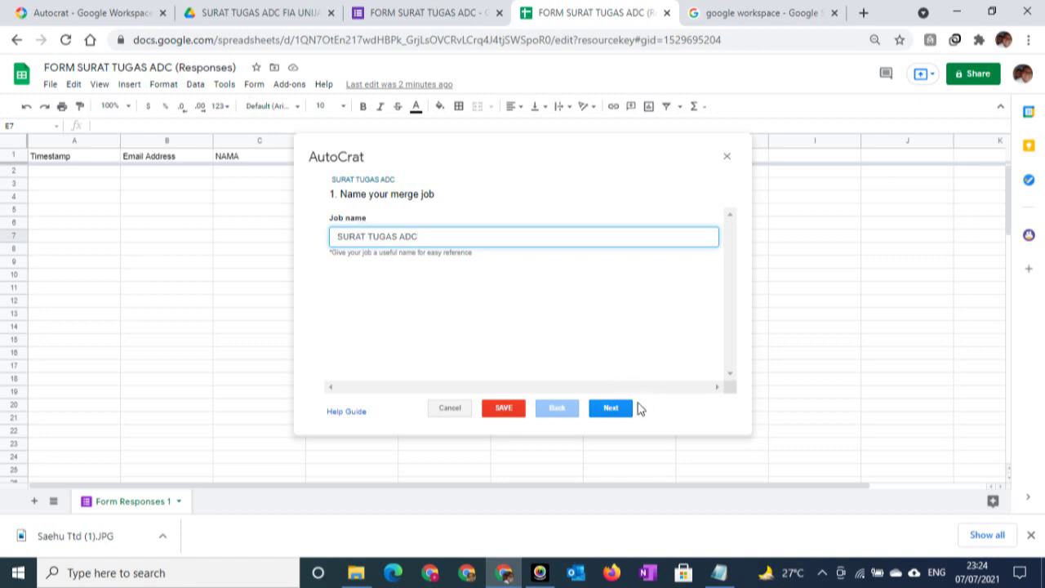
pyautogui.click(613, 410)
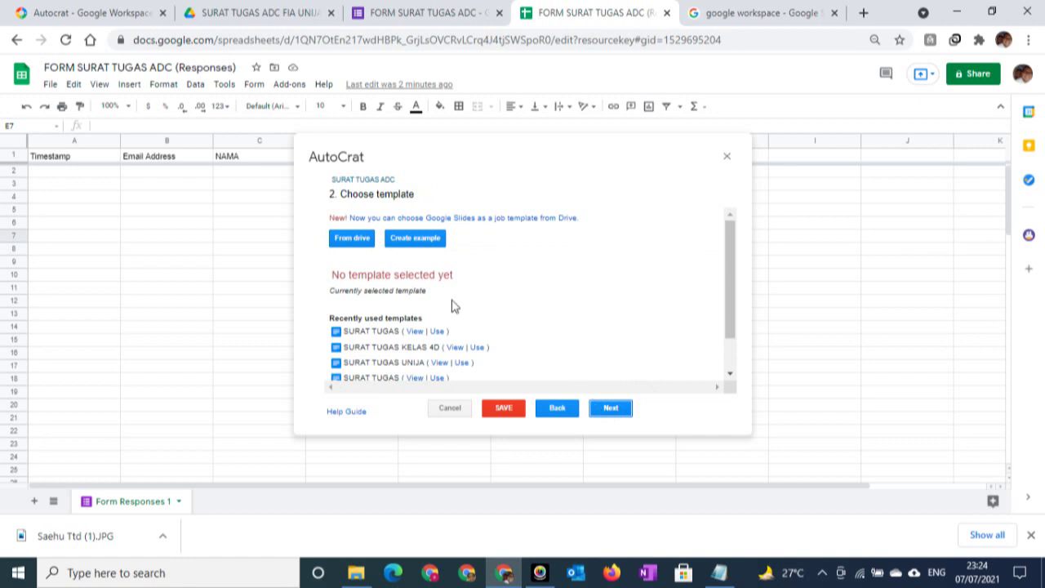
# Choose the SURAT TUGAS document from Google Drive as the merge template
pyautogui.click(359, 183)
pyautogui.click(340, 242)
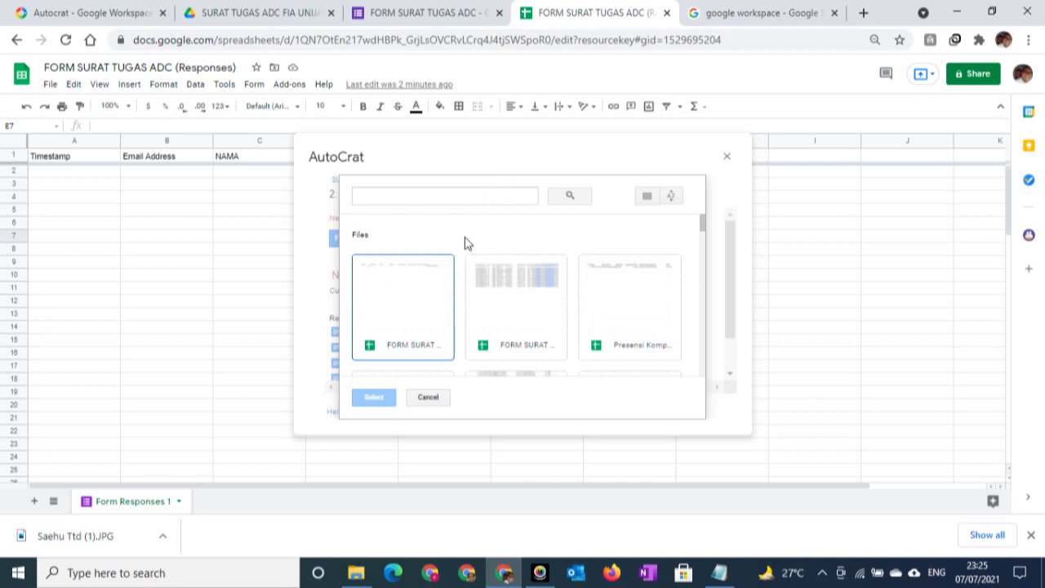
pyautogui.scroll(-1, 458, 274)
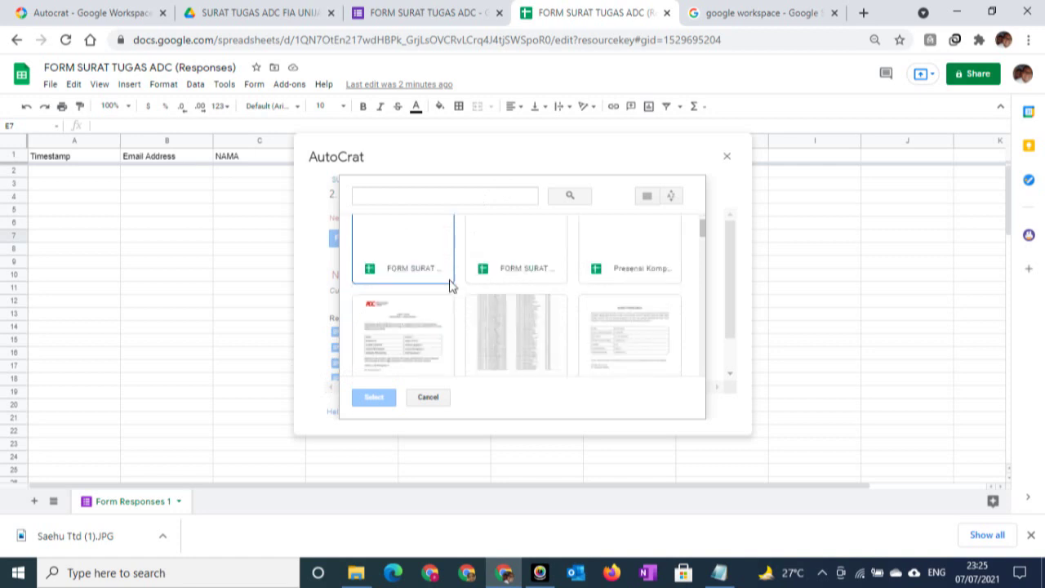
pyautogui.click(401, 331)
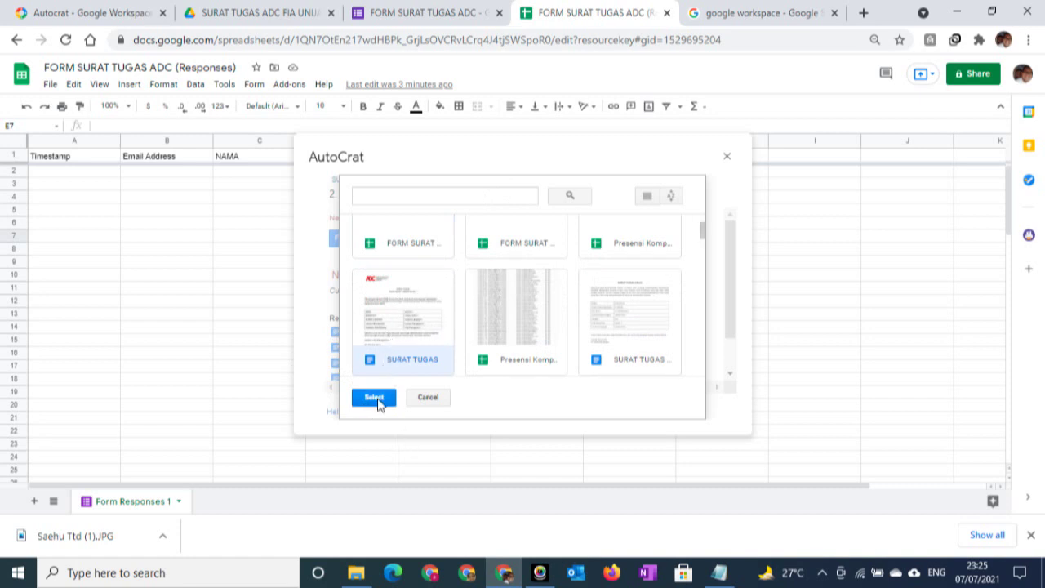
pyautogui.click(376, 399)
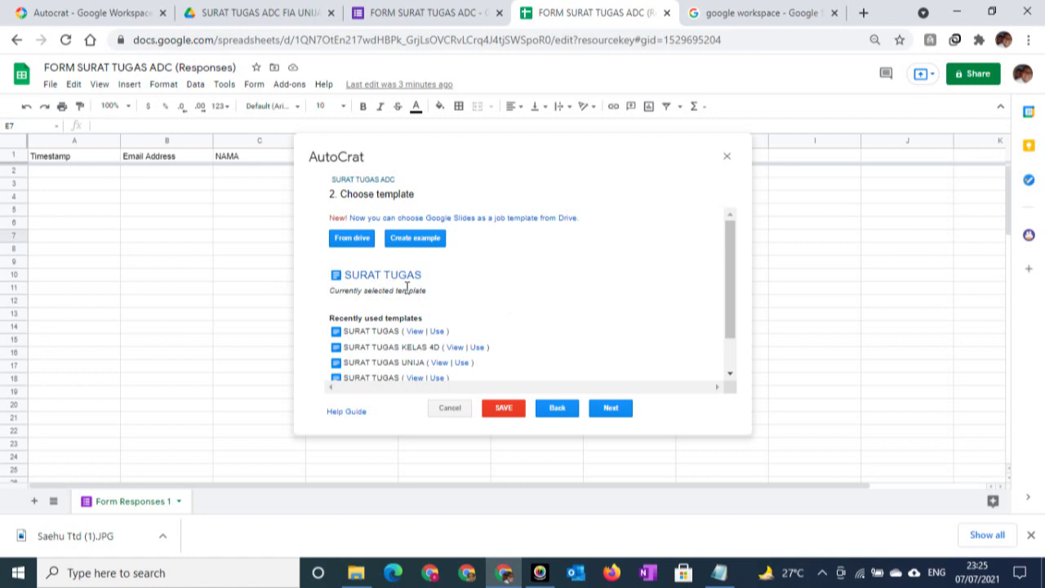
# Advance to the Map source data step, view the Nomor Surat column options, then close AutoCrat
pyautogui.click(612, 410)
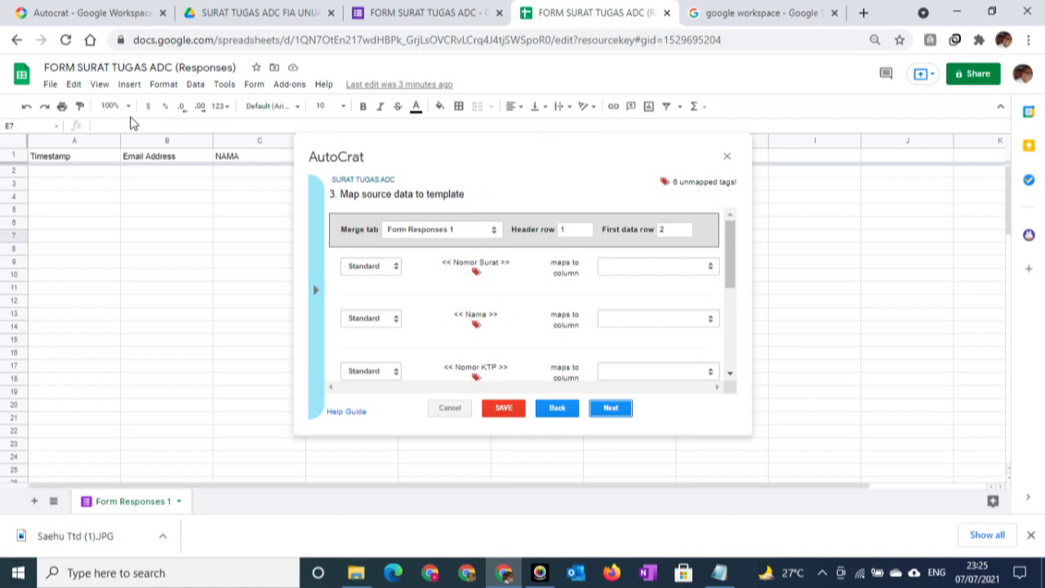
pyautogui.click(709, 268)
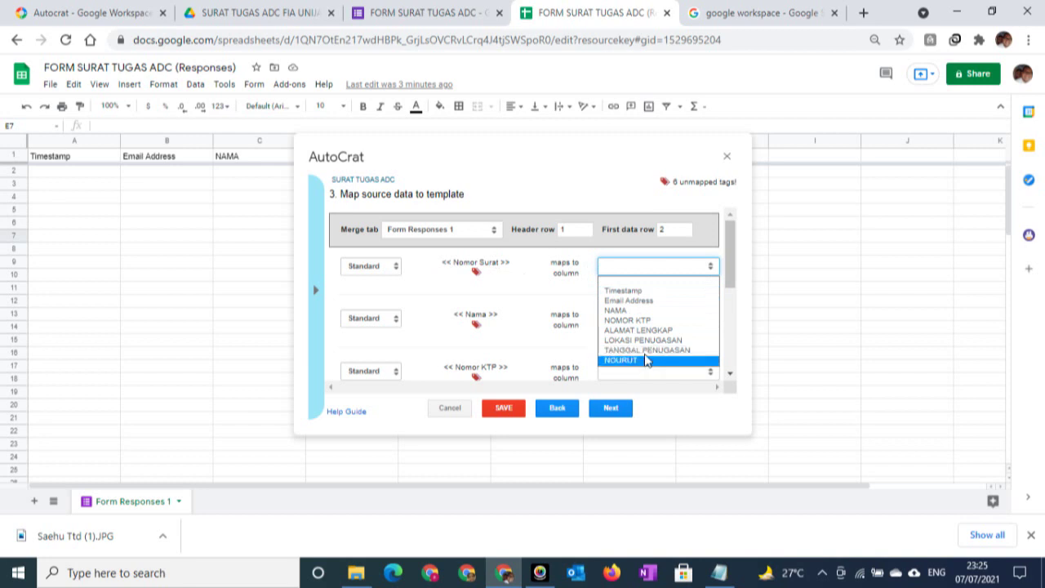
pyautogui.click(695, 154)
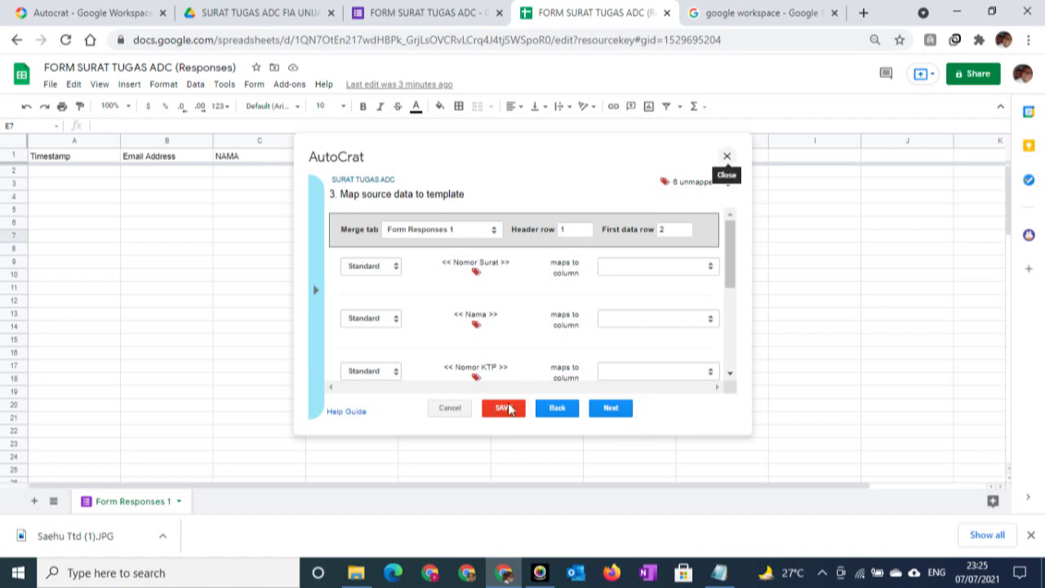
pyautogui.click(438, 410)
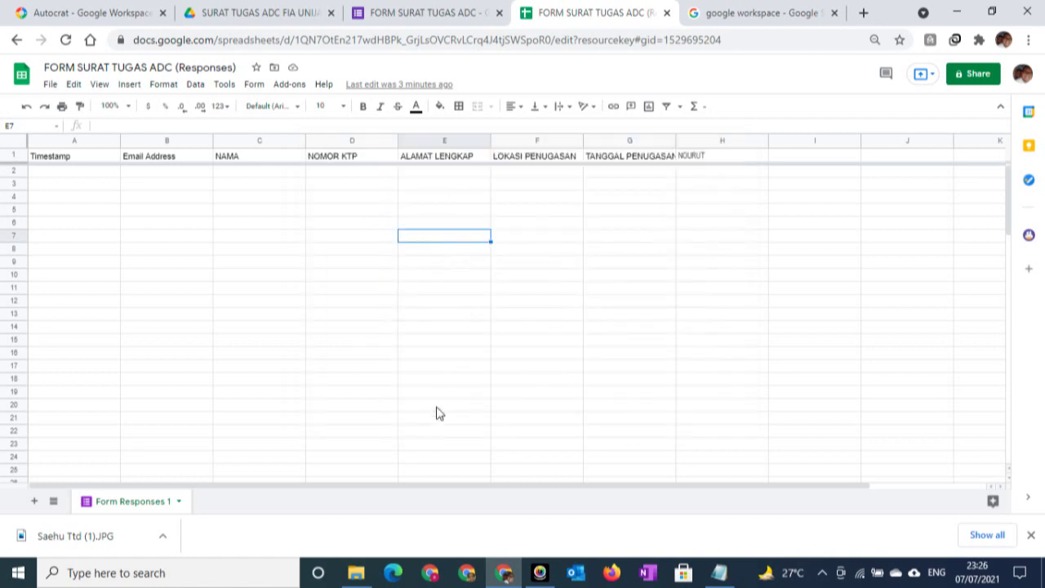
# Edit H1's arrayformula so its header text reads NOMORSURAT instead of NOURUT
pyautogui.click(607, 211)
pyautogui.click(709, 160)
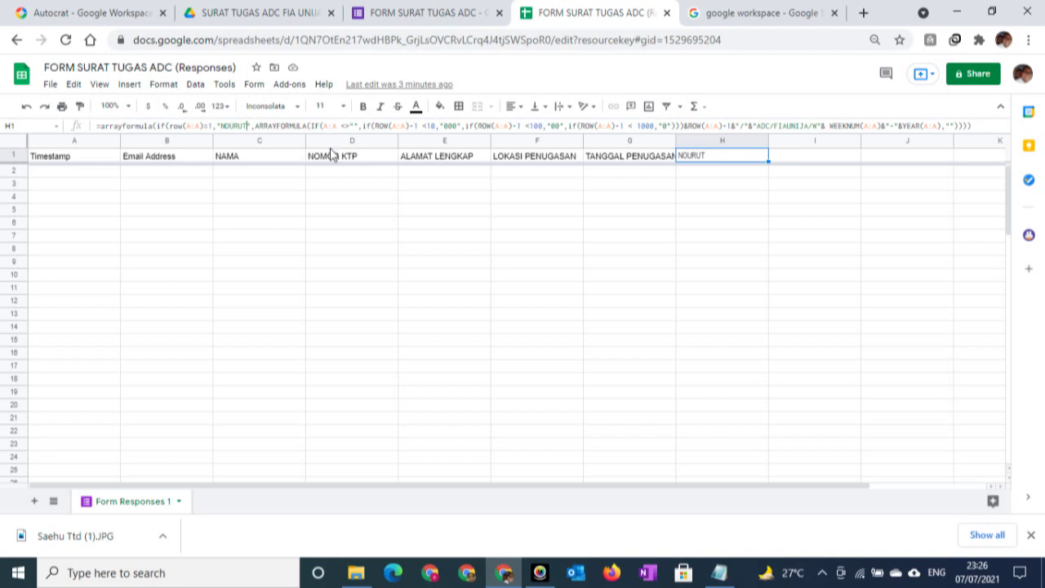
pyautogui.press('BackSpace')
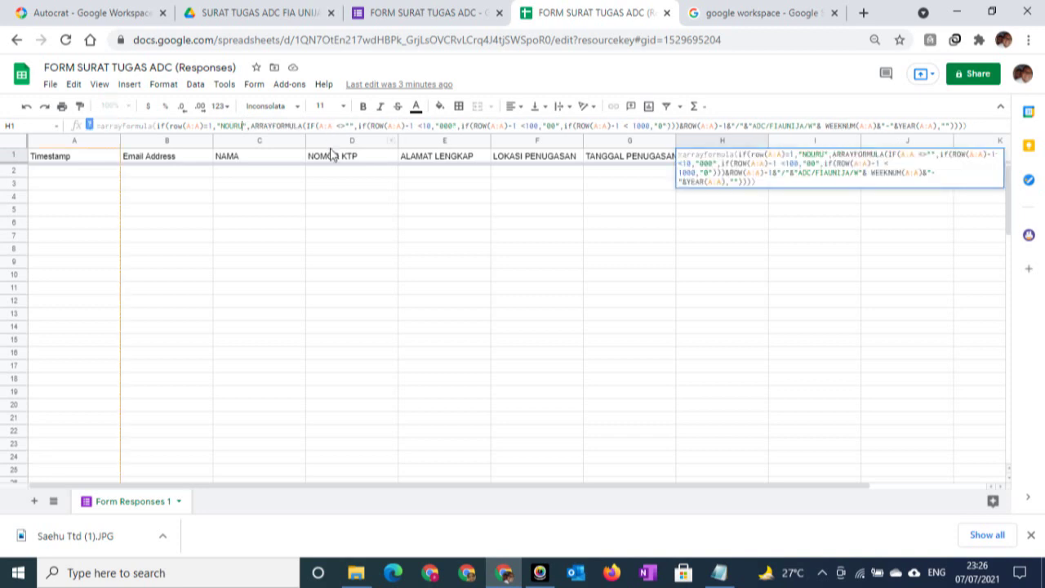
pyautogui.press('BackSpace')
pyautogui.press('BackSpace')
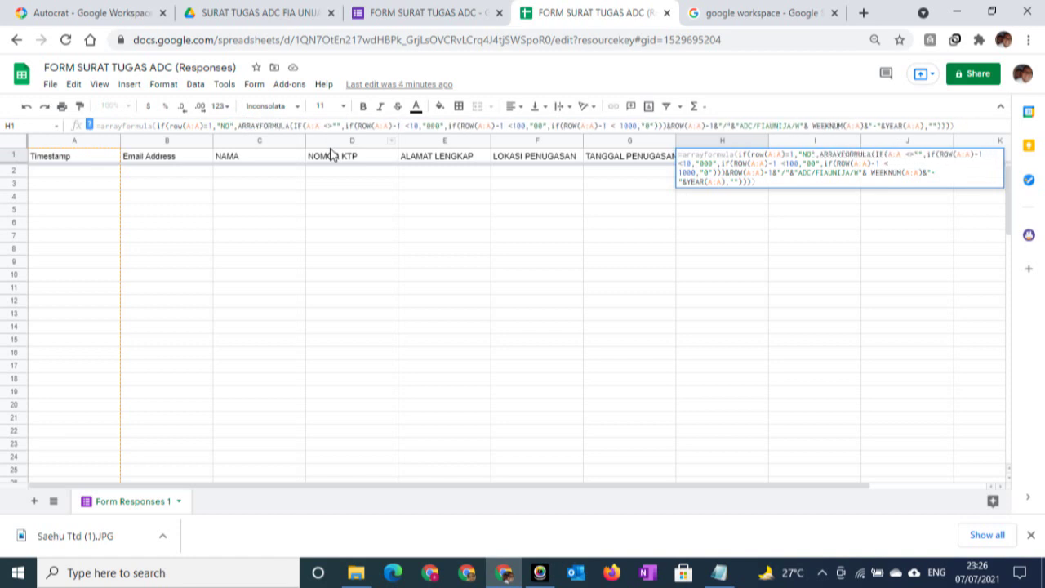
pyautogui.write('MOT')
pyautogui.press('BackSpace')
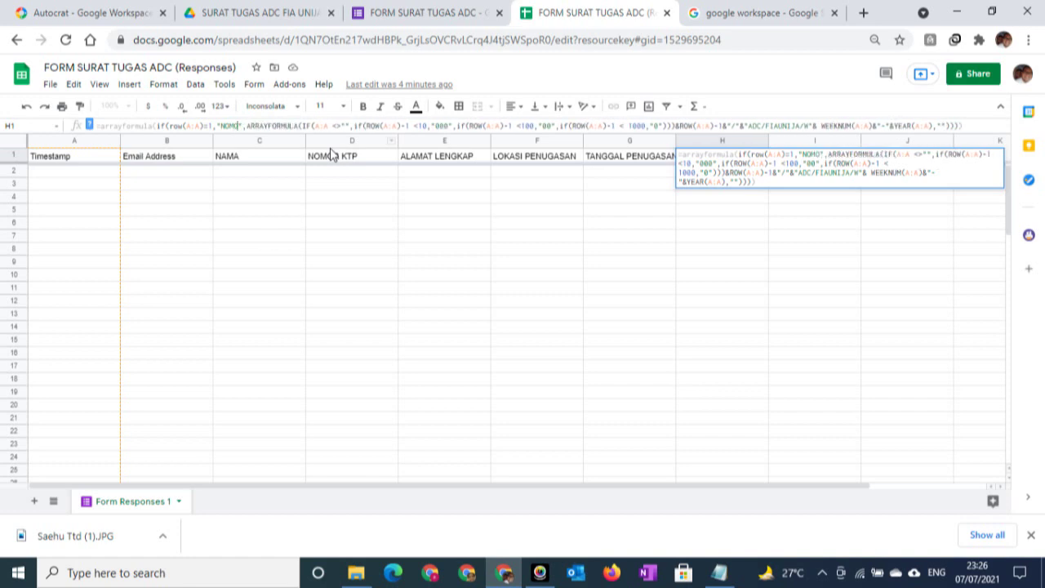
pyautogui.write('RDURST')
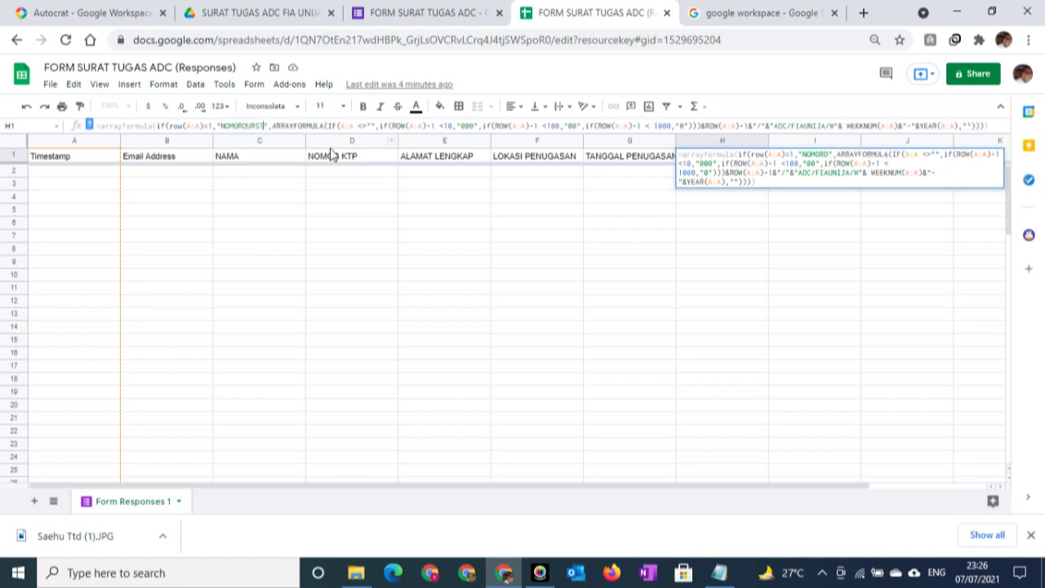
pyautogui.press('BackSpace')
pyautogui.press('BackSpace')
pyautogui.press('BackSpace')
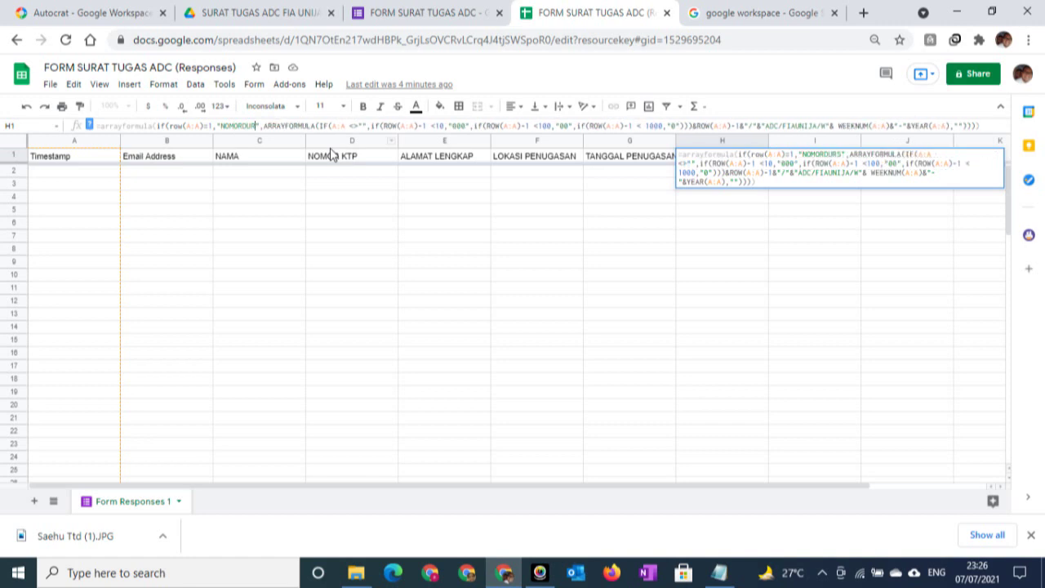
pyautogui.press('BackSpace')
pyautogui.press('BackSpace')
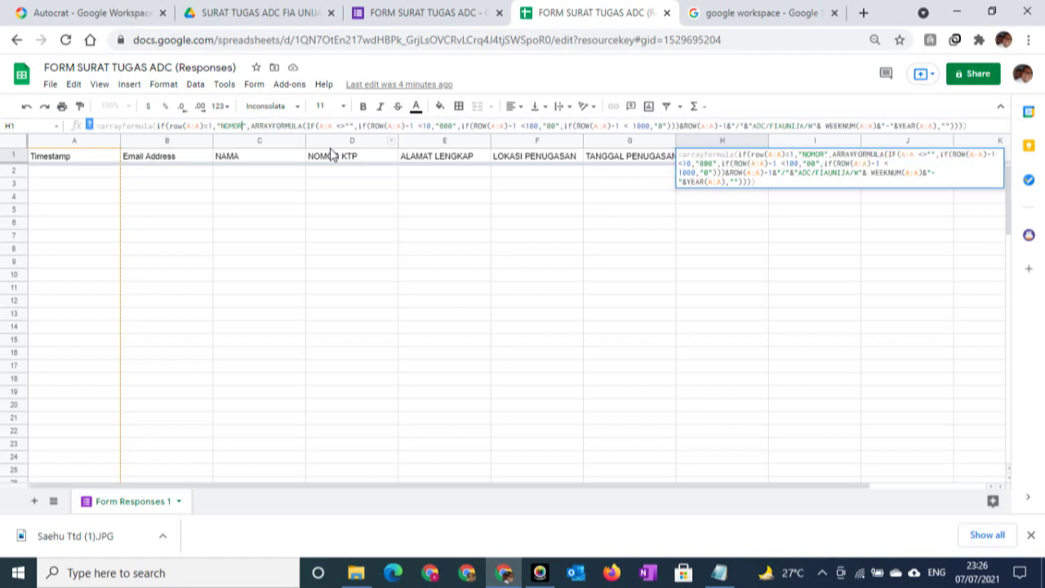
pyautogui.write('SURAT')
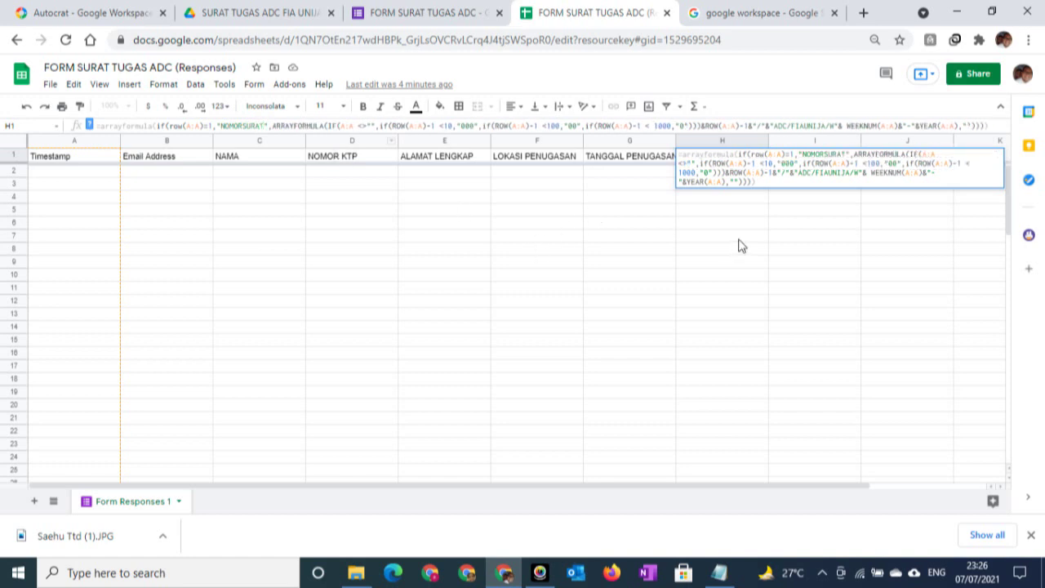
pyautogui.click(537, 235)
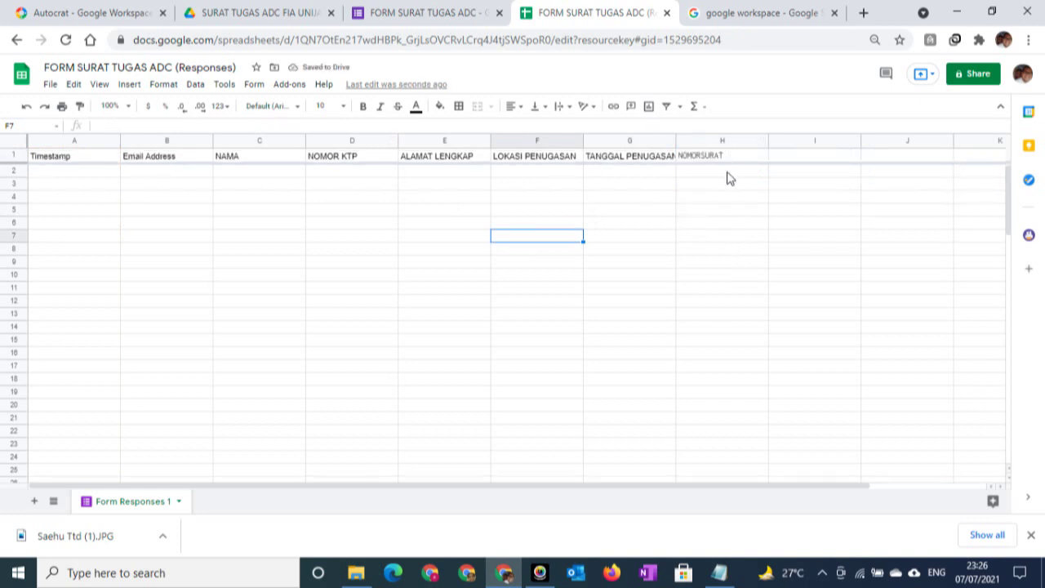
# Launch Autocrat from Add-ons, edit the SURAT TUGAS ADC job, and keep its name and SURAT TUGAS template
pyautogui.click(254, 200)
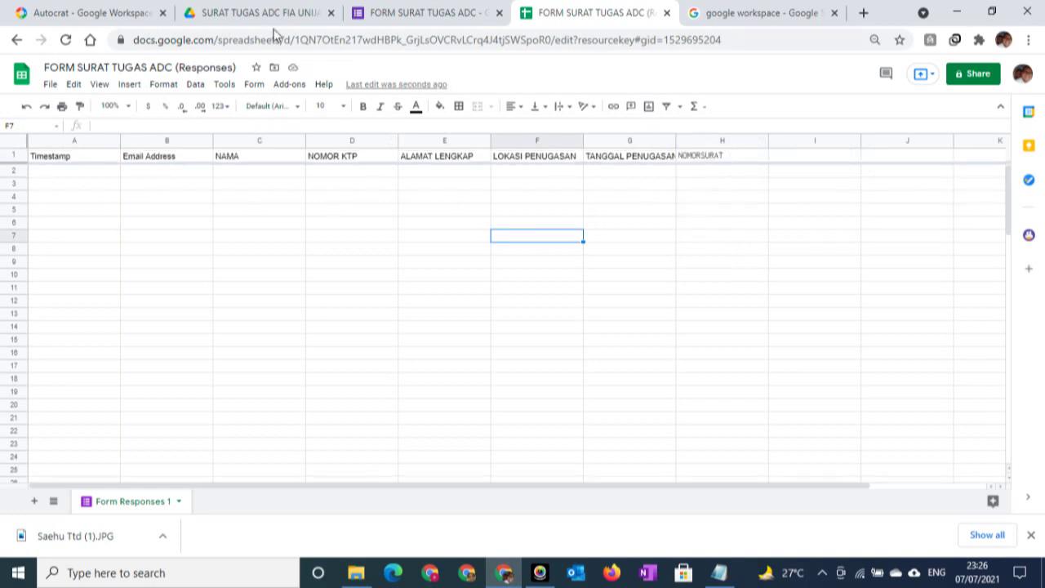
pyautogui.click(290, 85)
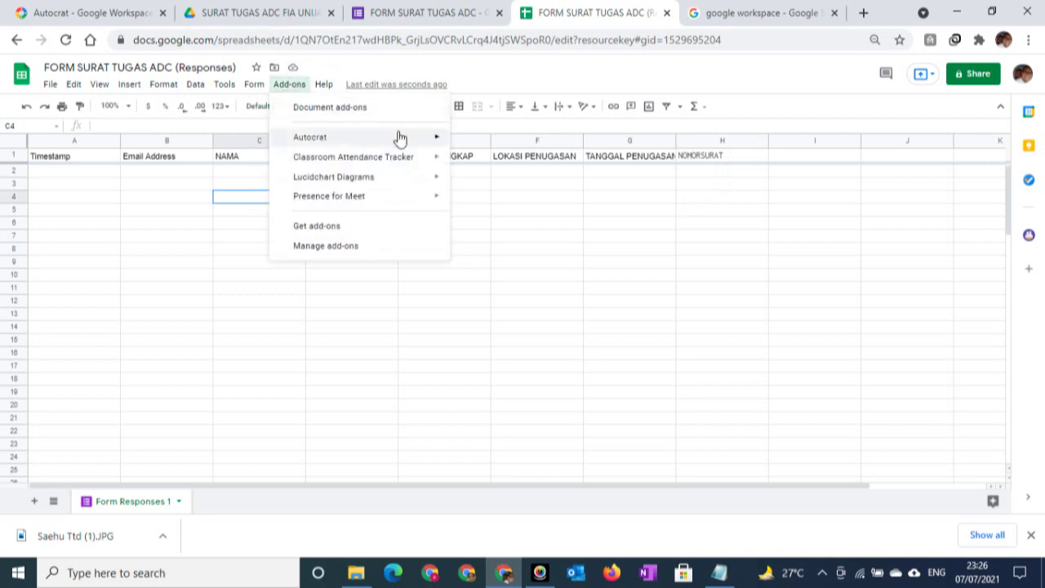
pyautogui.moveTo(400, 137)
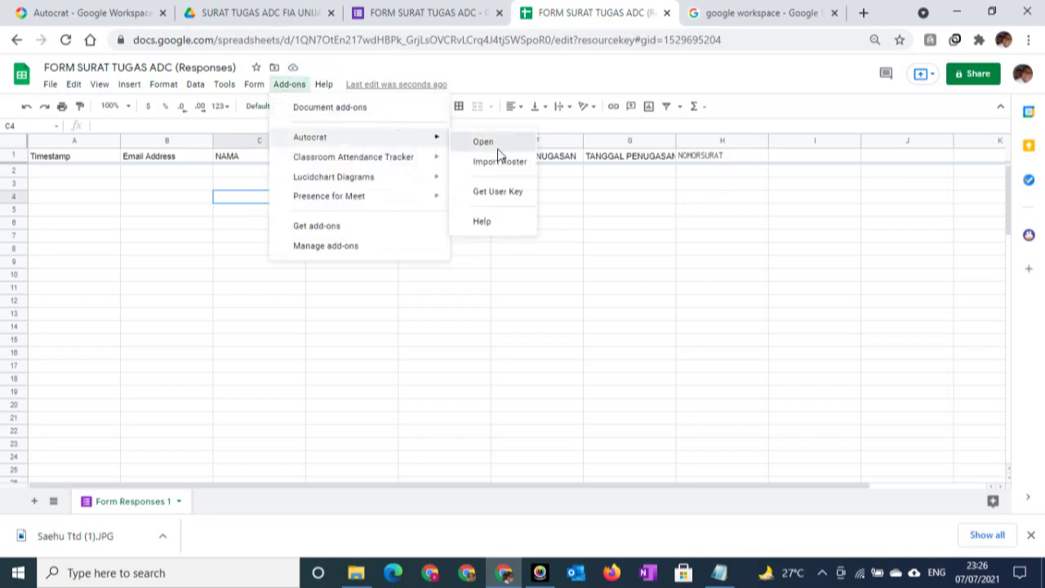
pyautogui.click(484, 142)
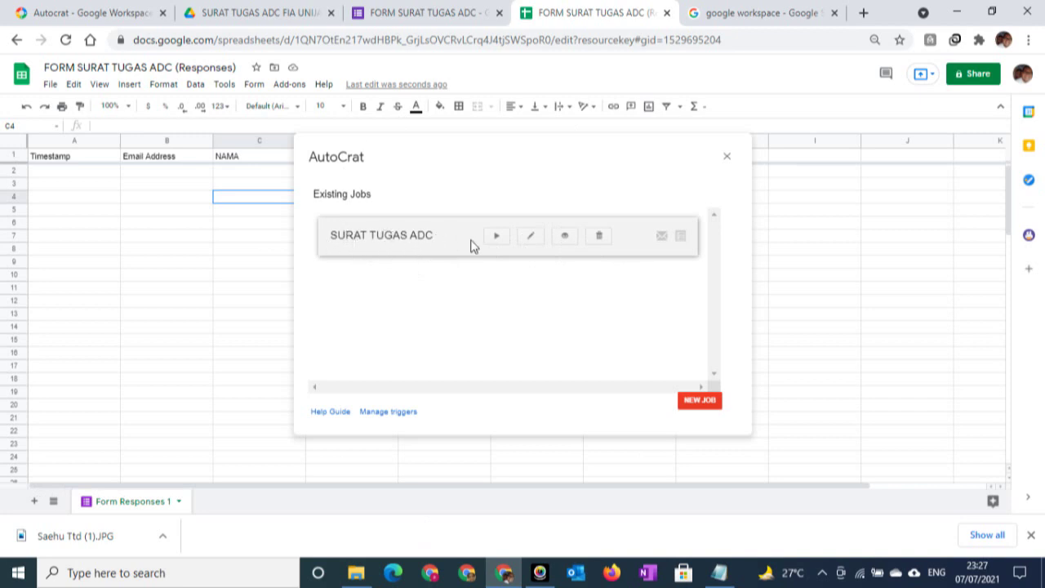
pyautogui.click(532, 236)
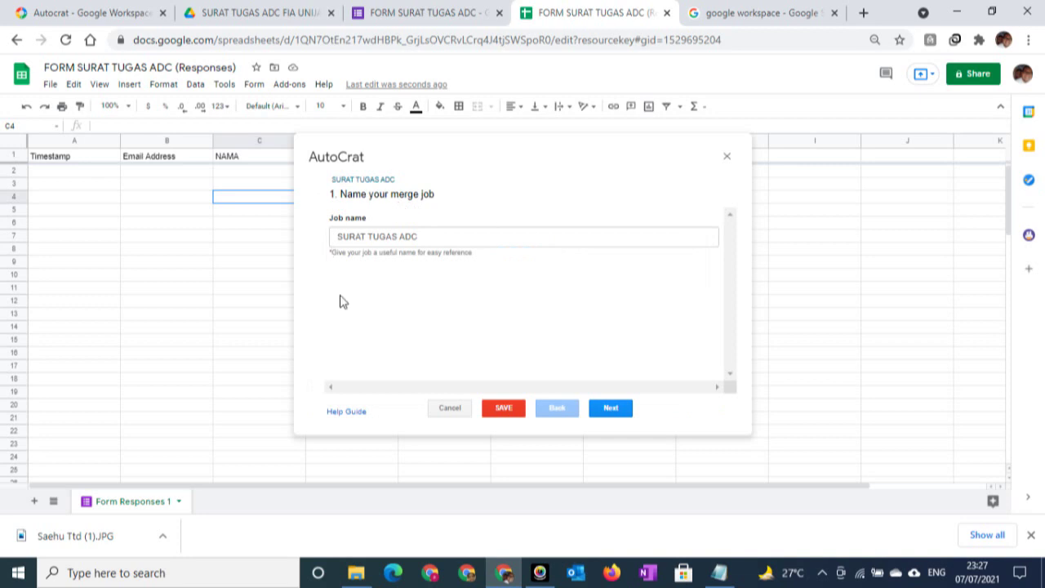
pyautogui.click(614, 409)
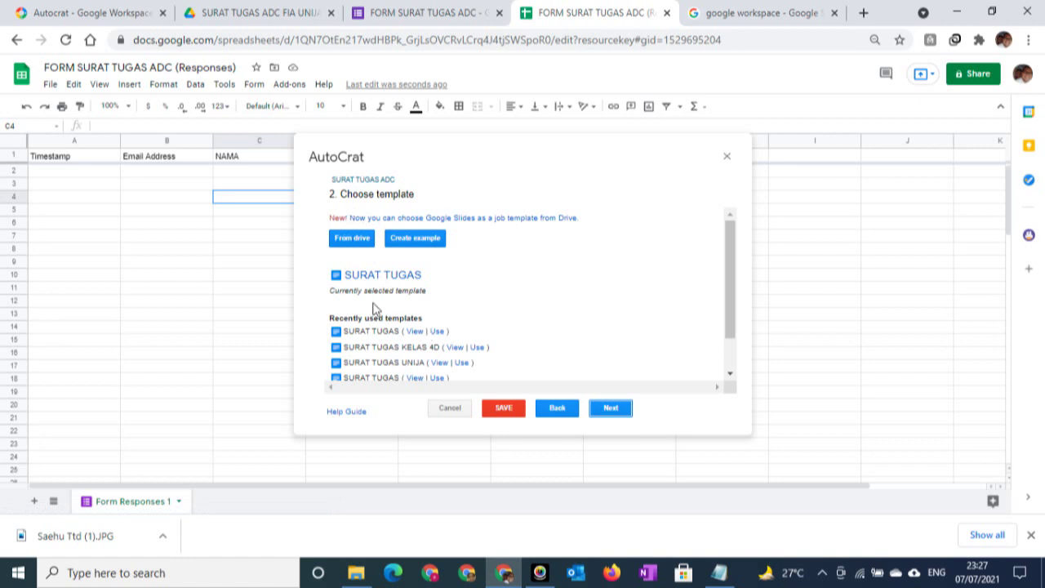
pyautogui.click(608, 411)
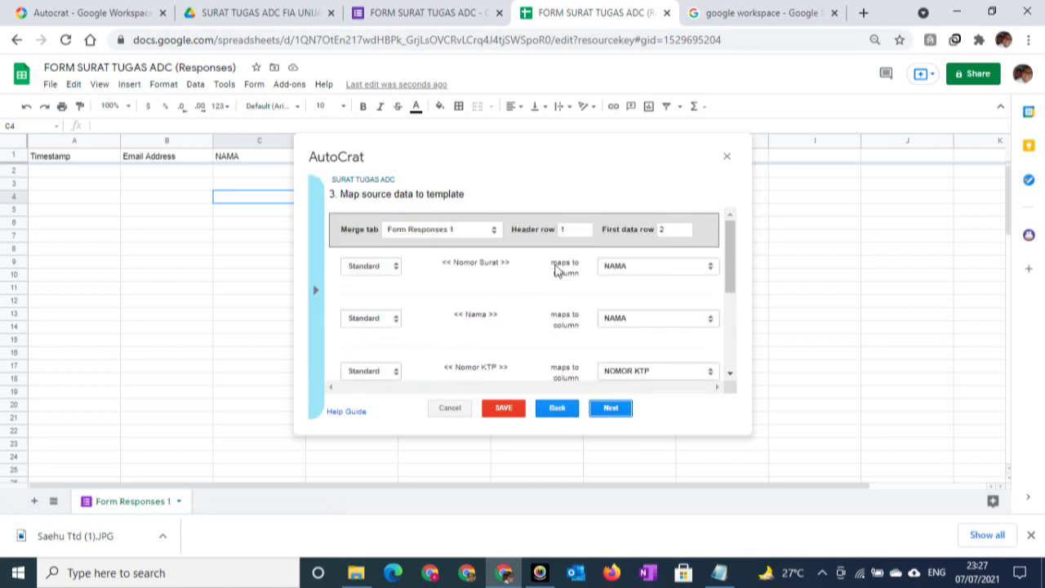
# Map the << Nomor Surat >> tag to the NOMORSURAT column, review the other mappings, and continue
pyautogui.click(661, 268)
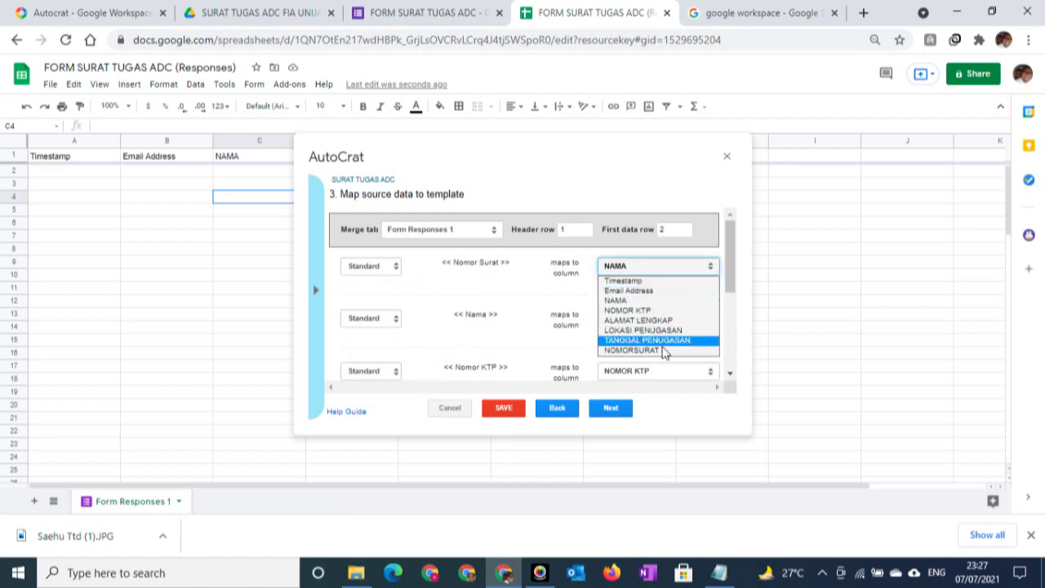
pyautogui.click(653, 353)
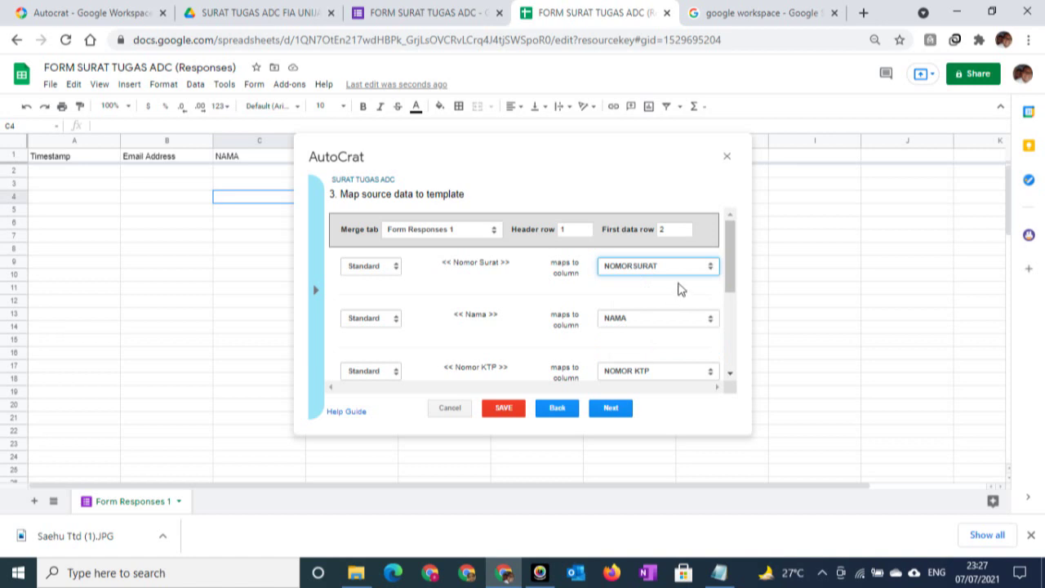
pyautogui.scroll(-1, 516, 347)
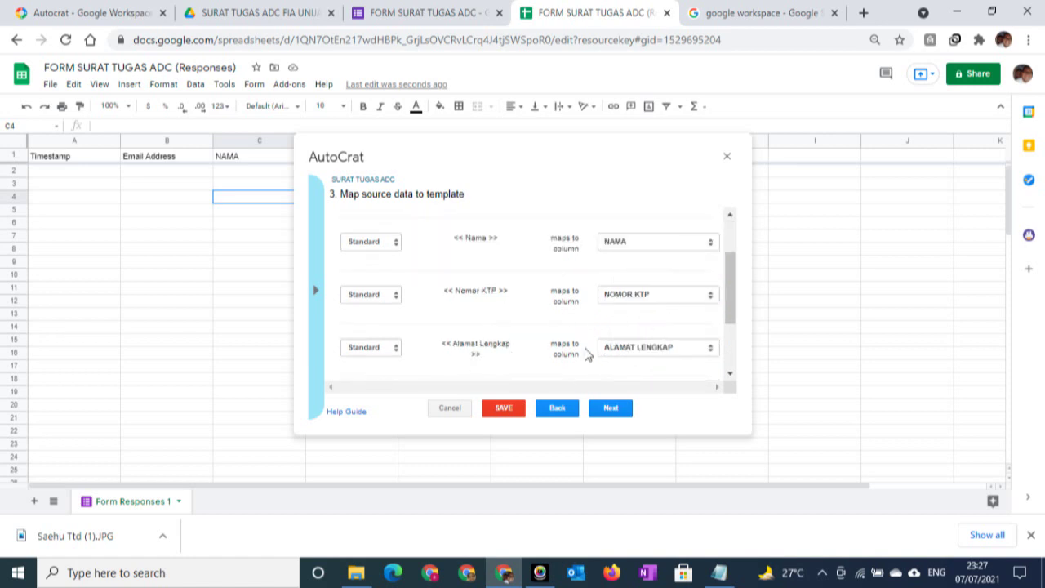
pyautogui.scroll(-1, 498, 341)
pyautogui.scroll(-1, 487, 362)
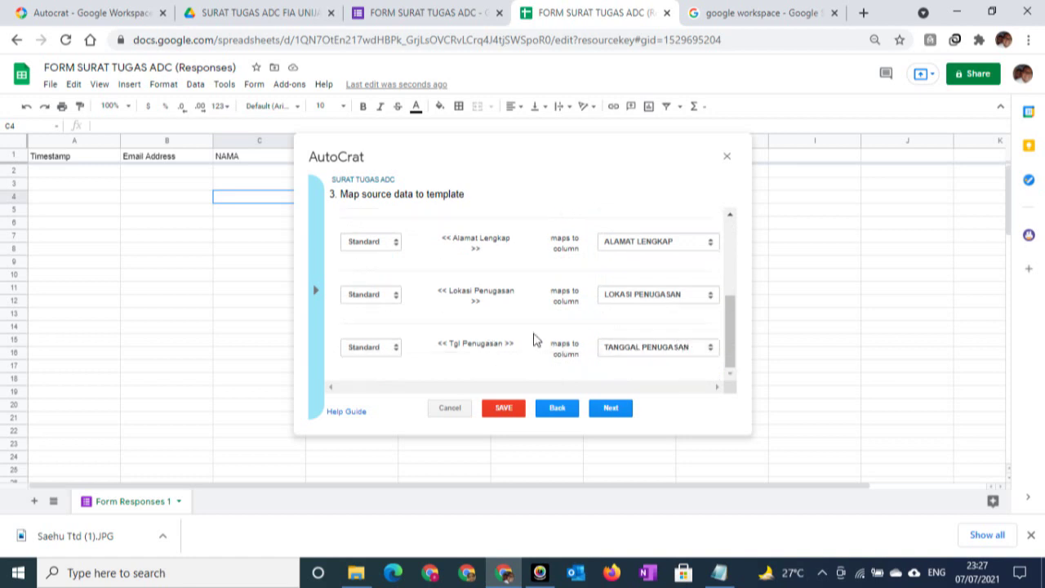
pyautogui.click(614, 413)
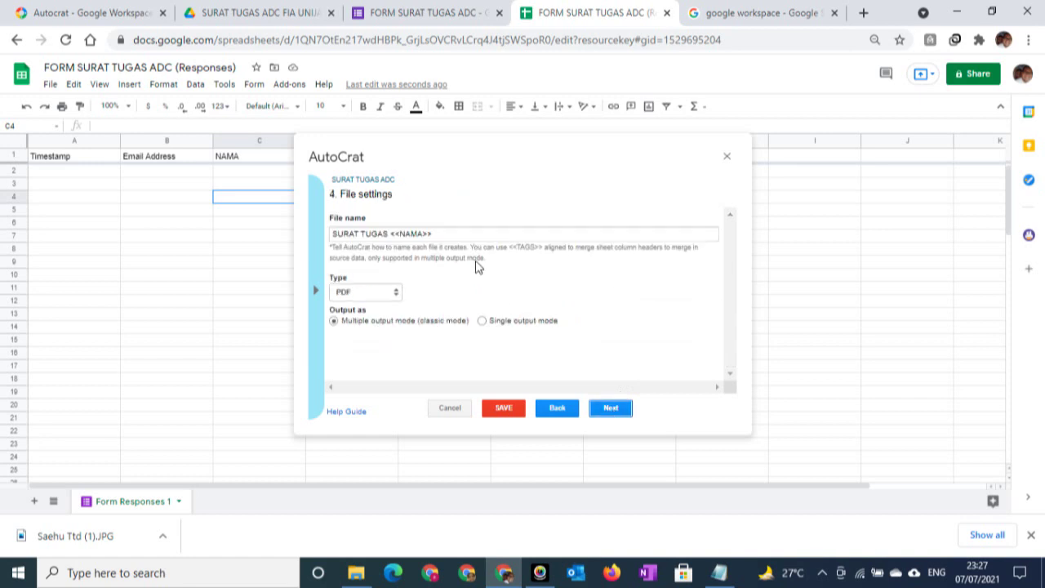
# Name the output files SURAT TUGAS <<NAMA>> with PDF as the file type
pyautogui.click(454, 232)
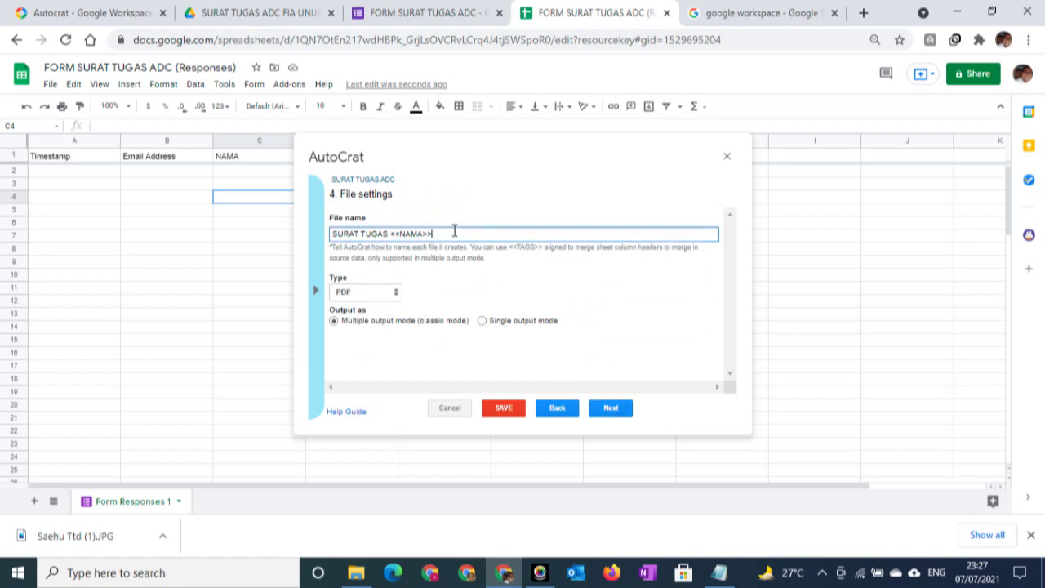
pyautogui.moveTo(454, 231); pyautogui.dragTo(310, 236)
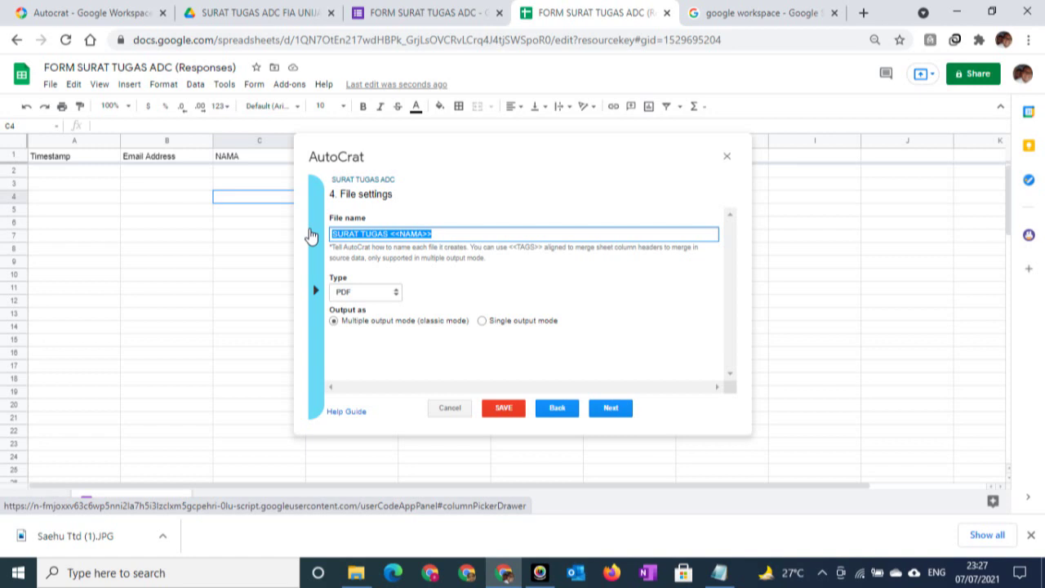
pyautogui.write('SURAT')
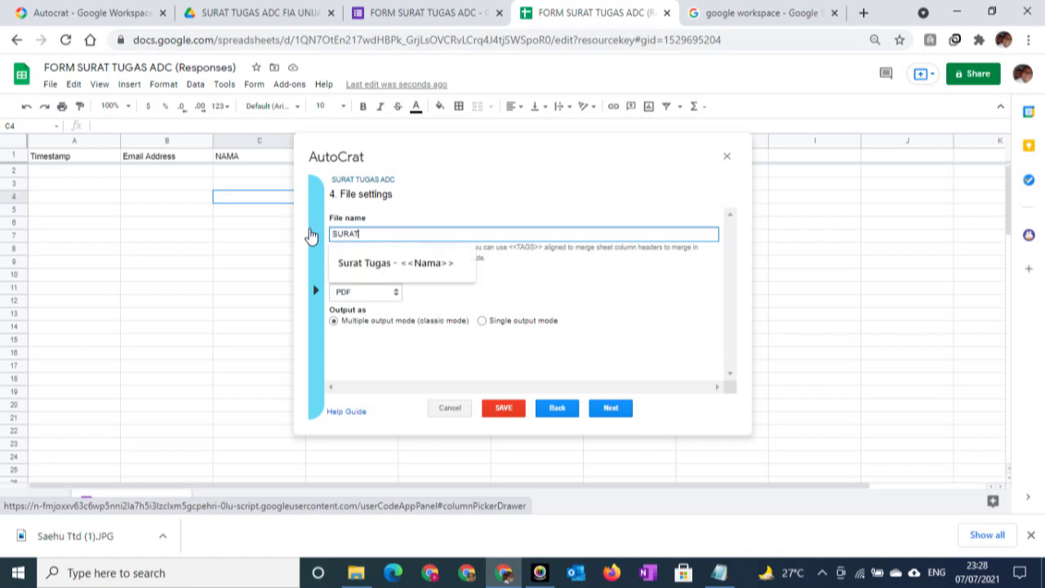
pyautogui.write(' TUGAS')
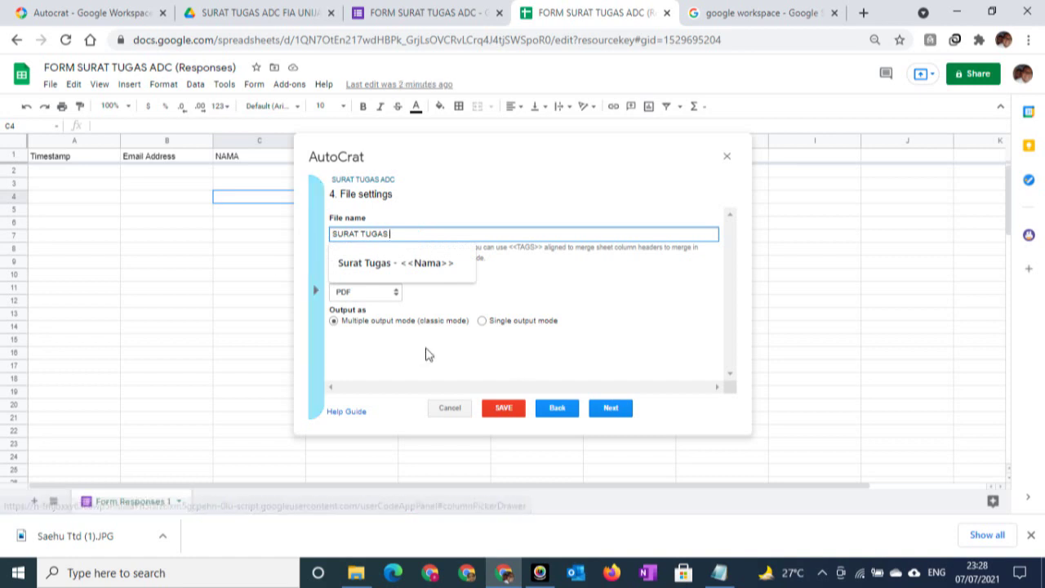
pyautogui.click(426, 262)
pyautogui.hotkey('ctrl', 'z')
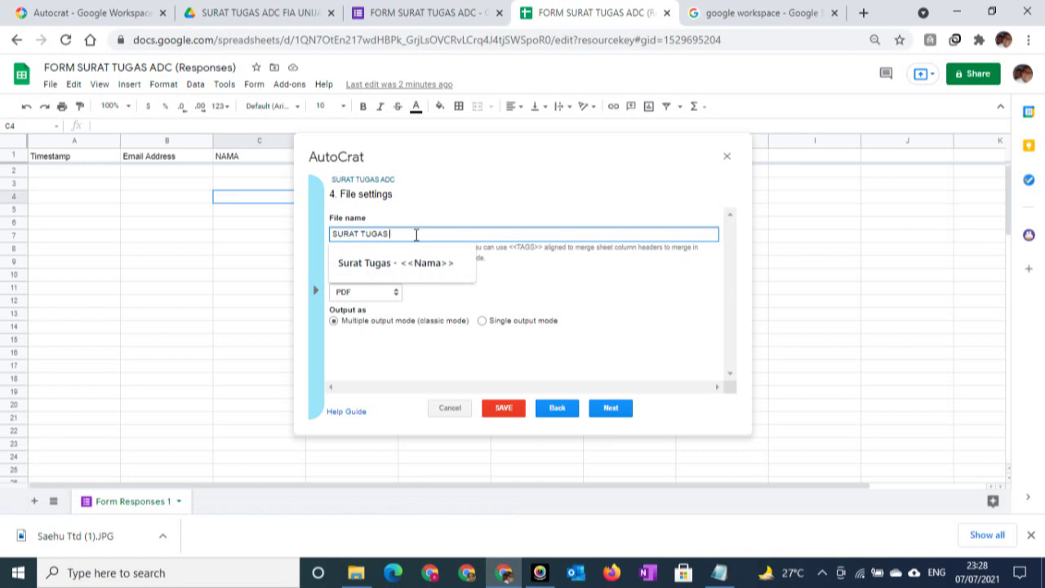
pyautogui.write('<<NAMA>>')
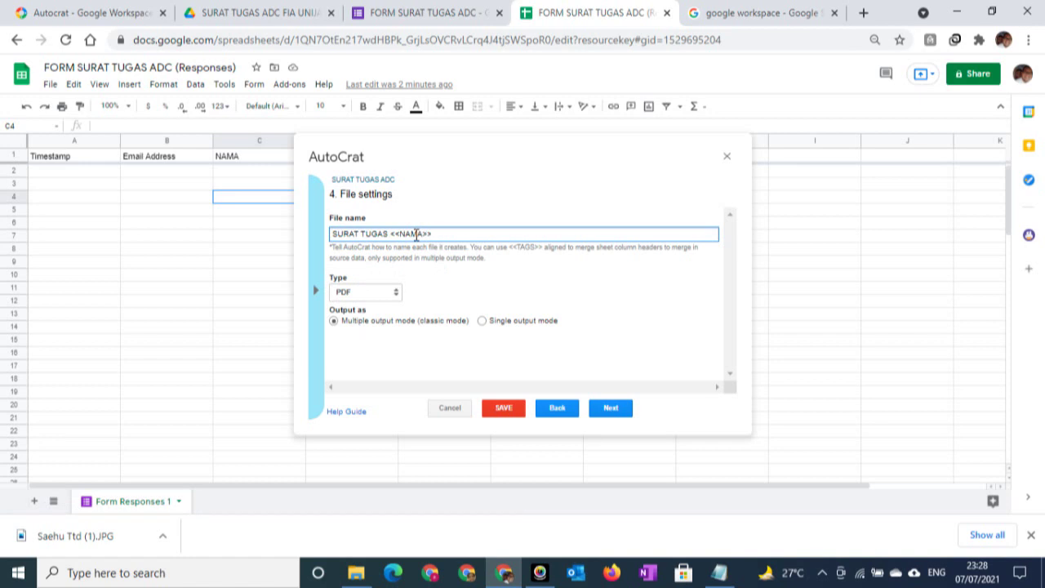
pyautogui.click(360, 296)
pyautogui.click(359, 297)
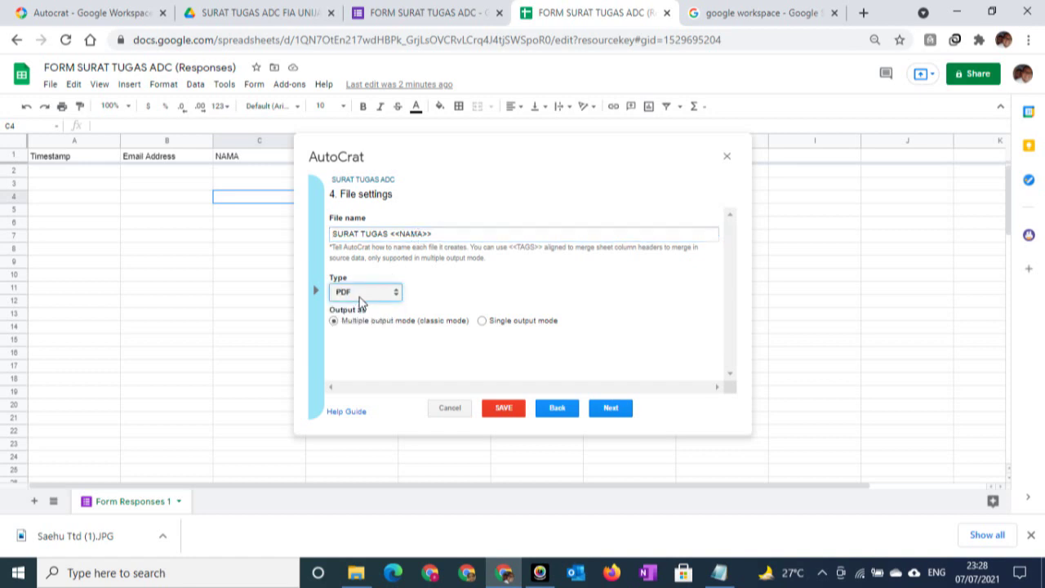
pyautogui.click(364, 297)
pyautogui.click(357, 315)
pyautogui.click(609, 408)
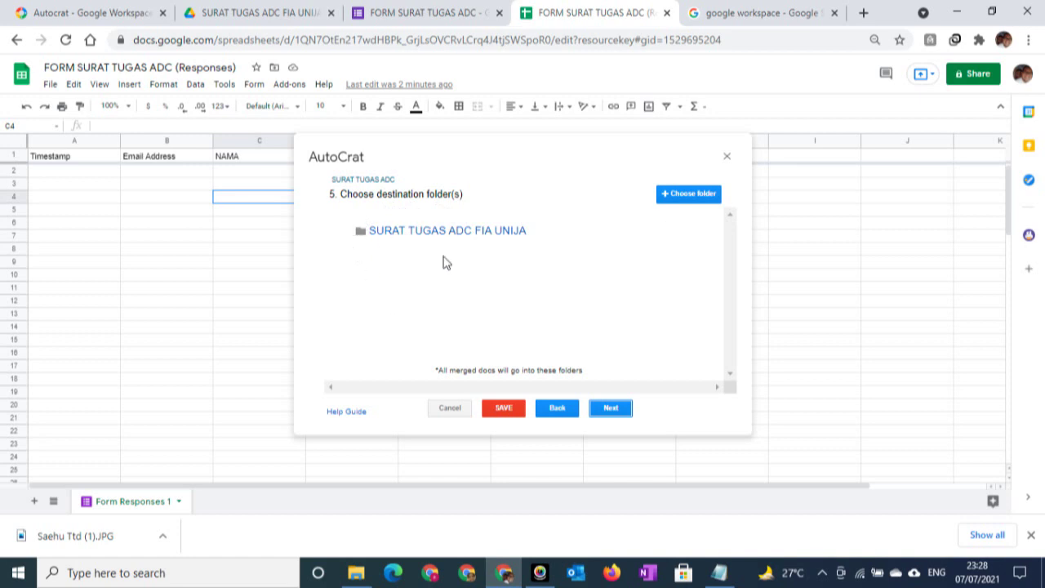
# Keep SURAT TUGAS ADC FIA UNIJA as the destination folder and skip the dynamic folder reference
pyautogui.click(688, 196)
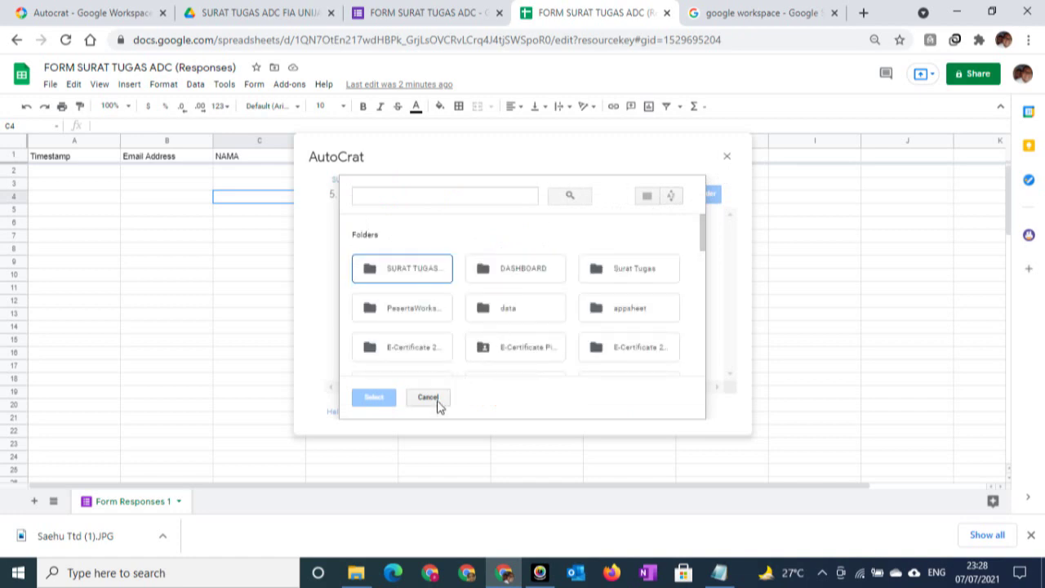
pyautogui.click(433, 399)
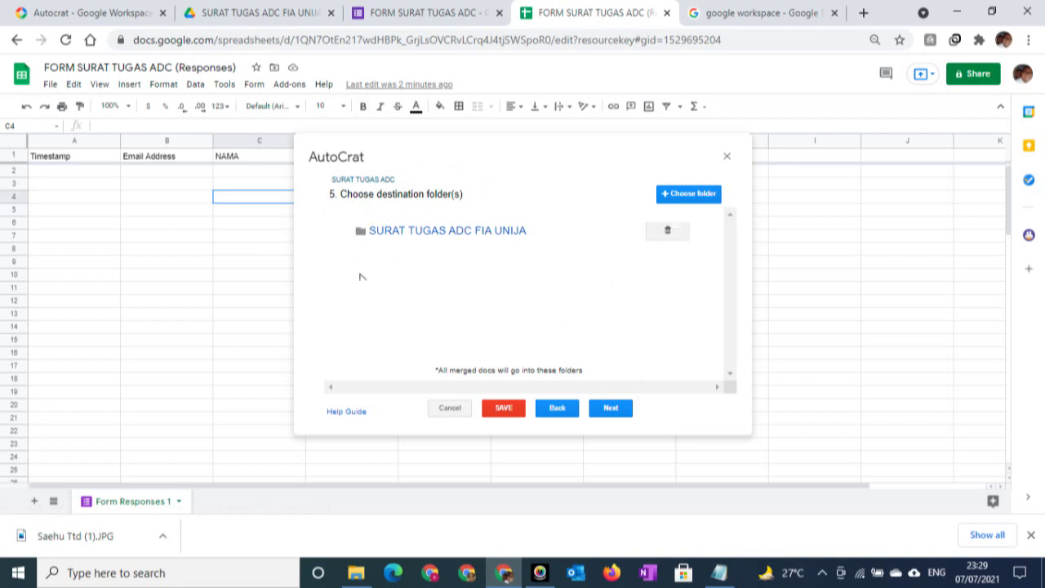
pyautogui.click(605, 411)
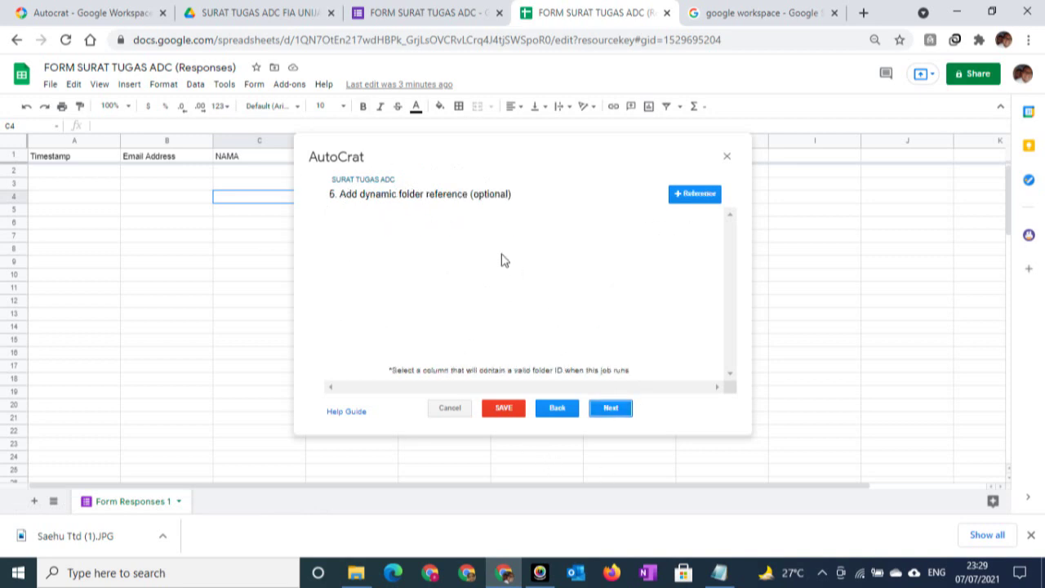
pyautogui.click(602, 408)
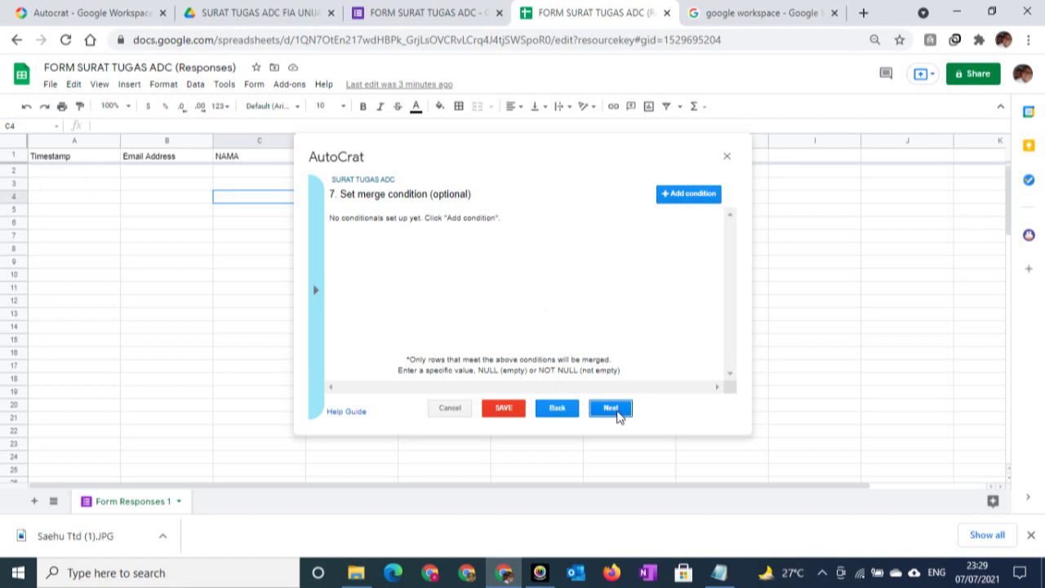
# Skip merge conditions, then review the PDF sharing recipient, SURAT TUGAS subject and email body
pyautogui.click(617, 415)
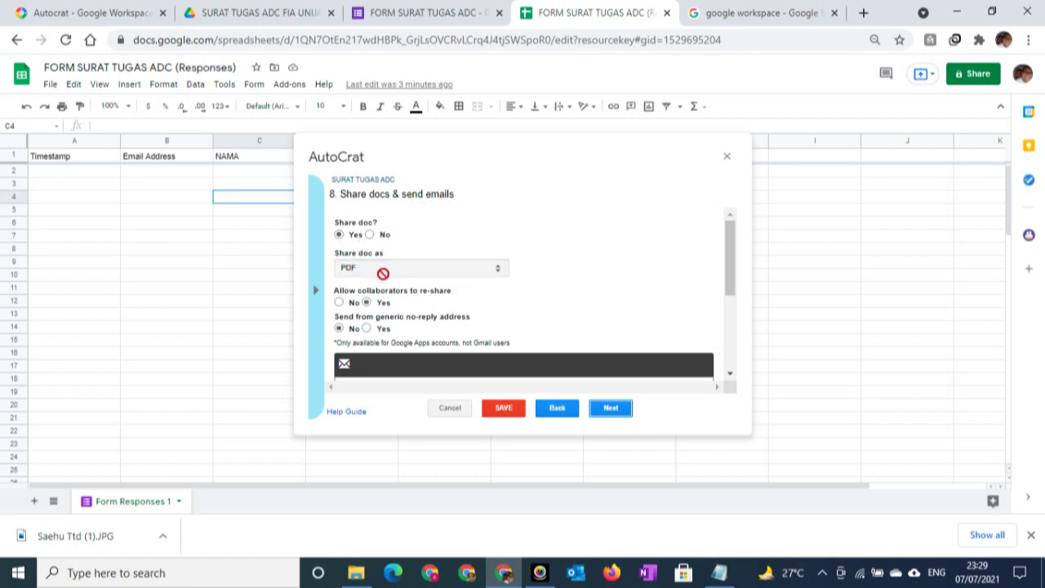
pyautogui.scroll(-3, 376, 268)
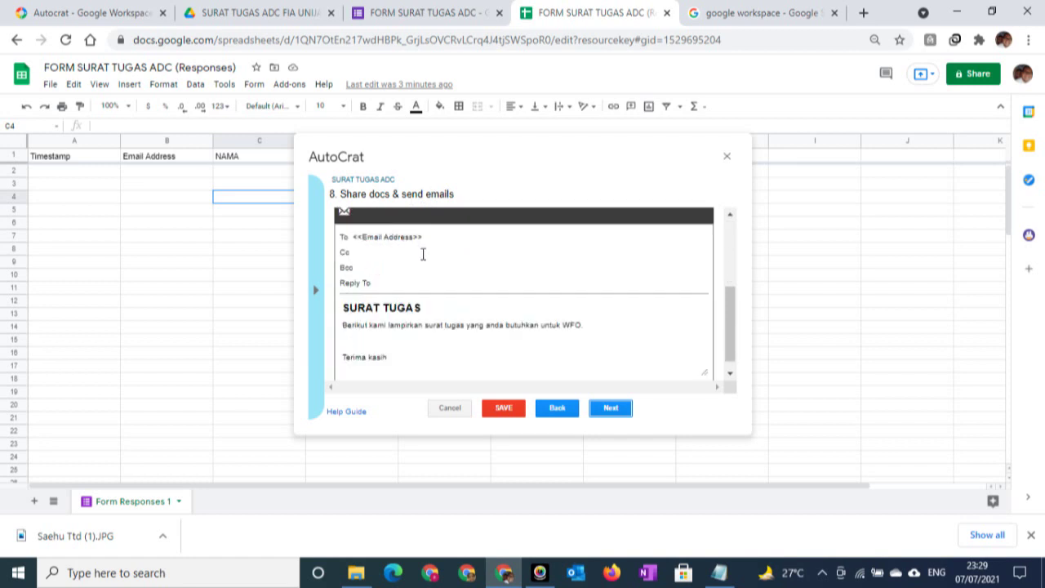
pyautogui.moveTo(432, 236); pyautogui.dragTo(338, 237)
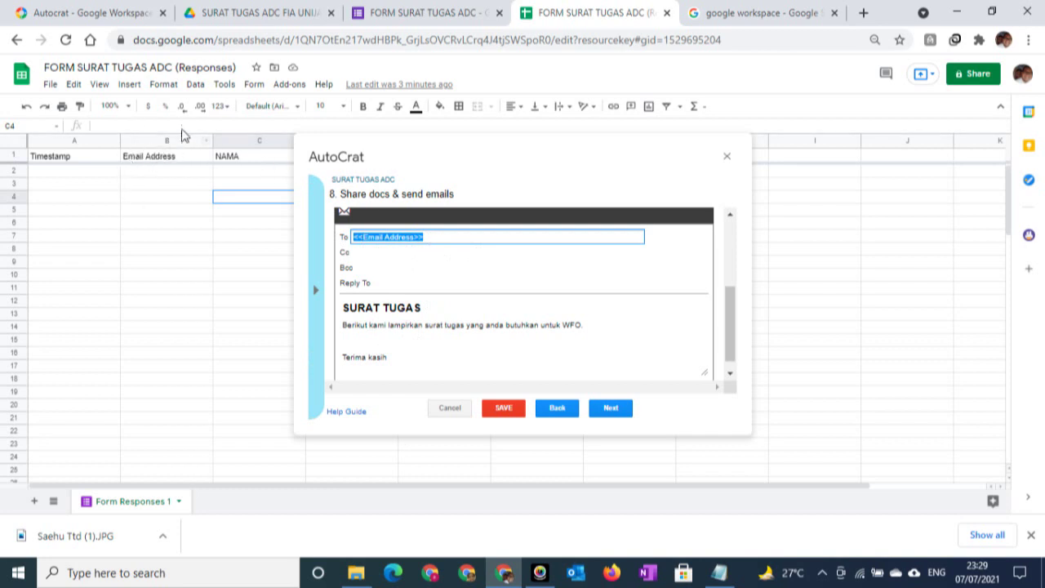
pyautogui.click(427, 310)
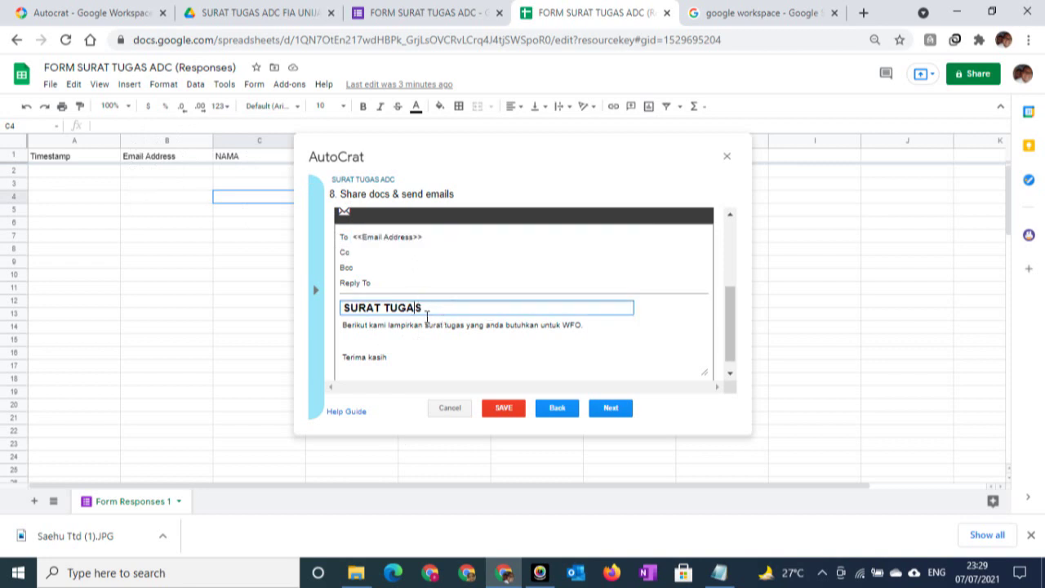
pyautogui.moveTo(432, 308); pyautogui.dragTo(137, 278)
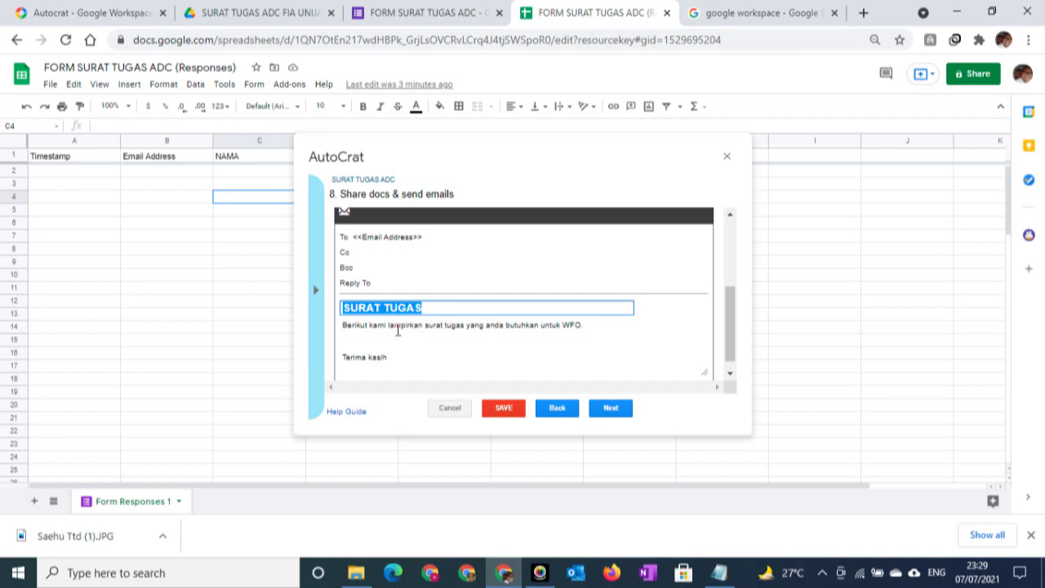
pyautogui.click(397, 337)
pyautogui.scroll(-1, 392, 332)
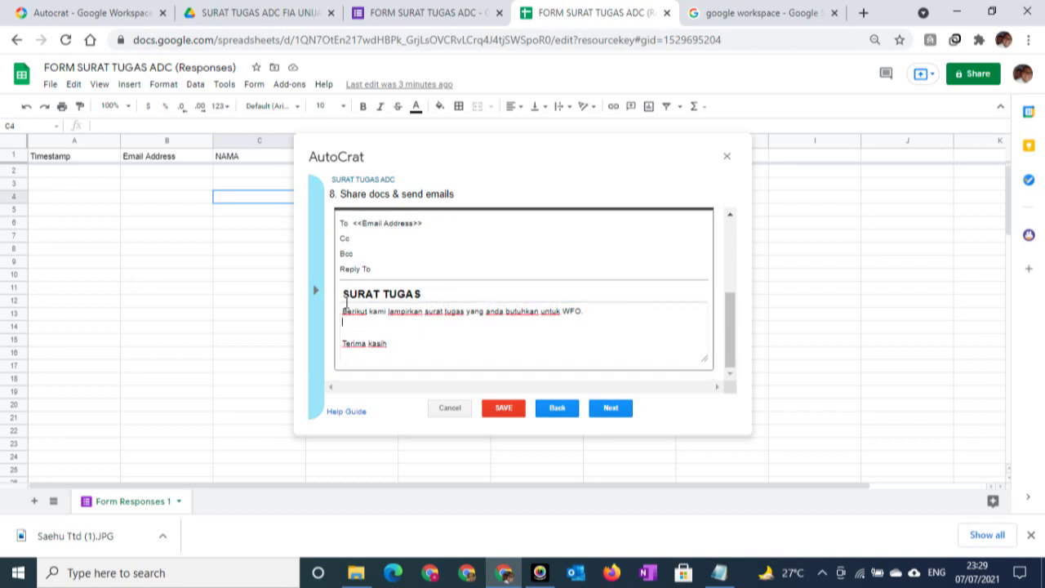
pyautogui.click(342, 315)
pyautogui.moveTo(342, 316); pyautogui.dragTo(395, 339)
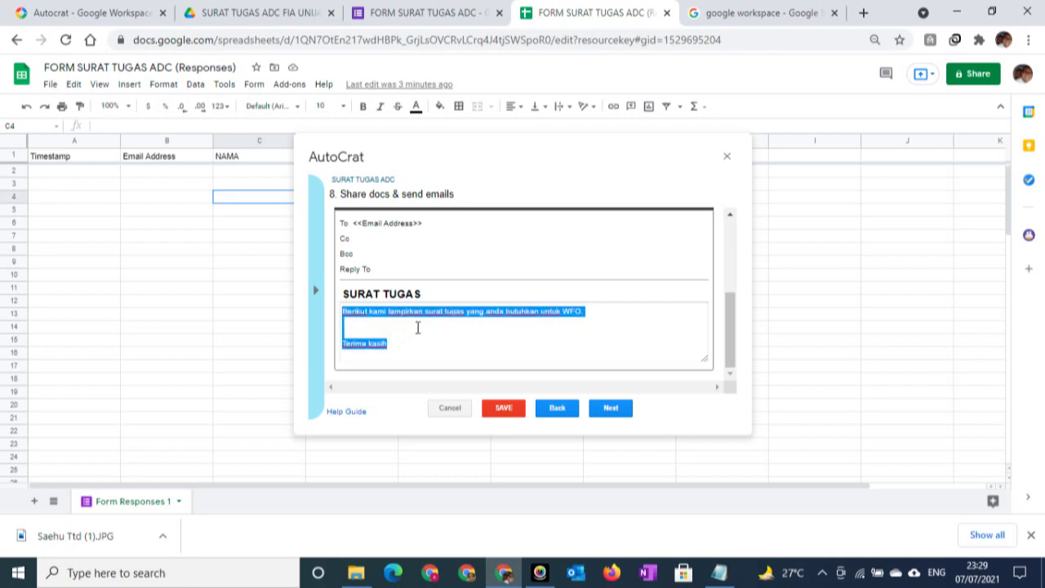
pyautogui.click(417, 328)
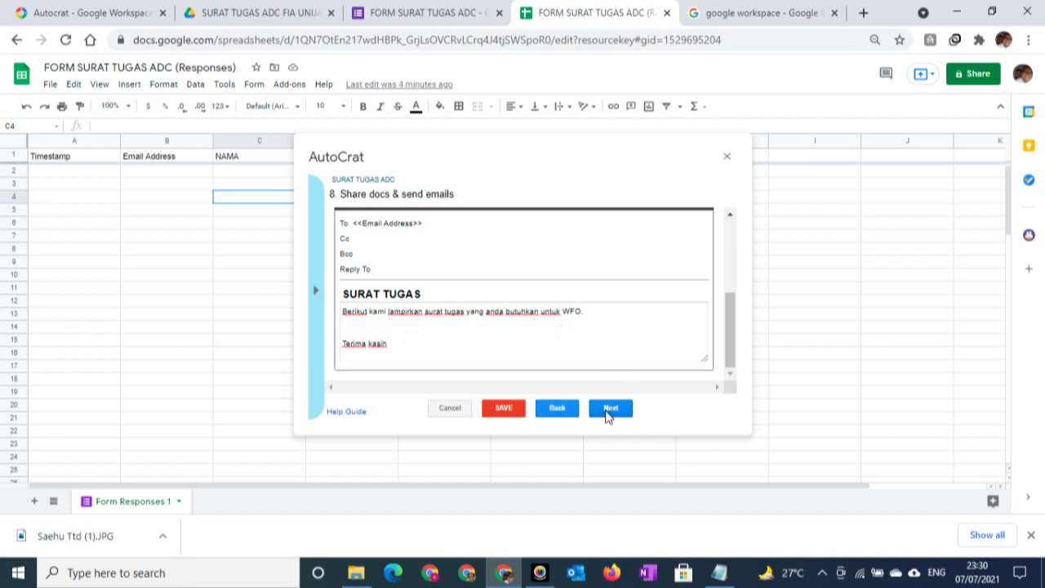
pyautogui.click(609, 409)
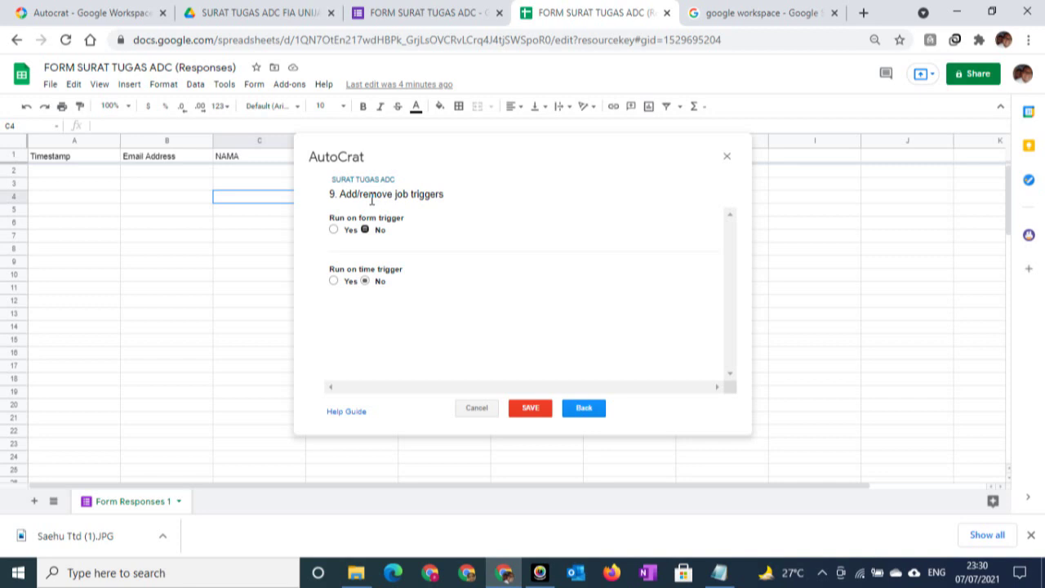
# Set Run on form trigger to Yes, leaving the time trigger set to No
pyautogui.click(334, 231)
pyautogui.click(333, 281)
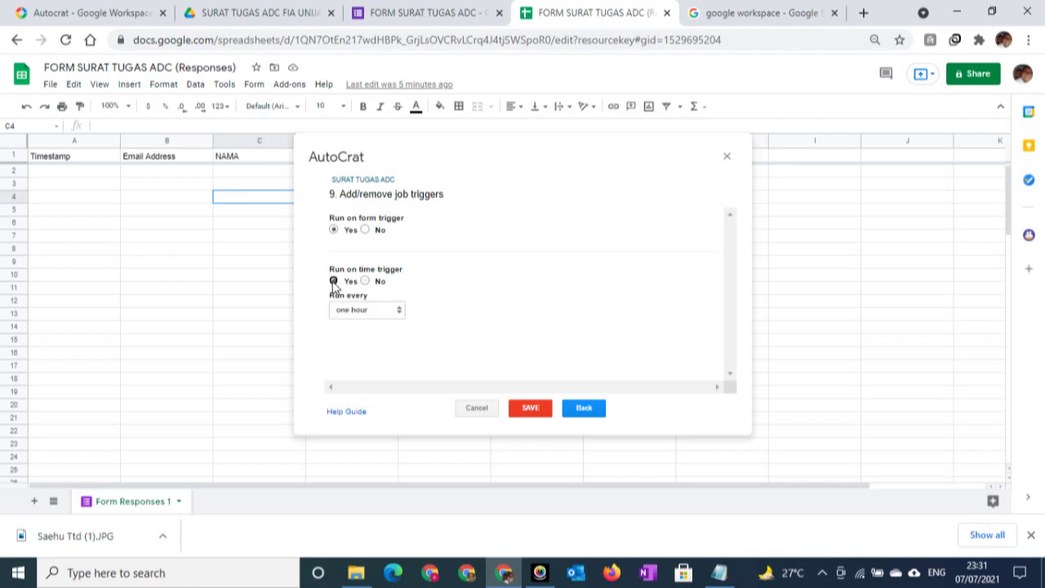
pyautogui.click(380, 311)
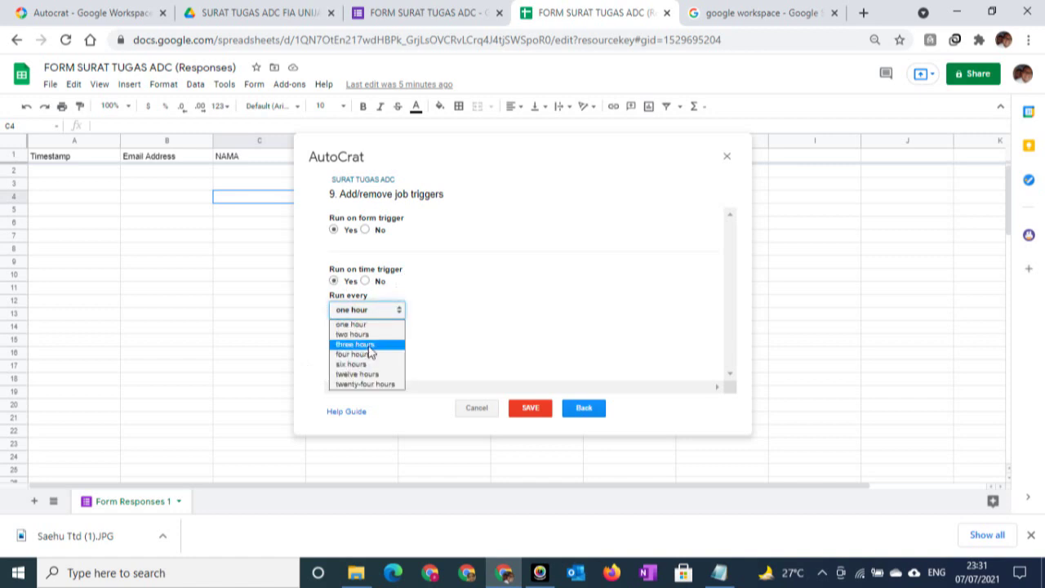
pyautogui.click(366, 281)
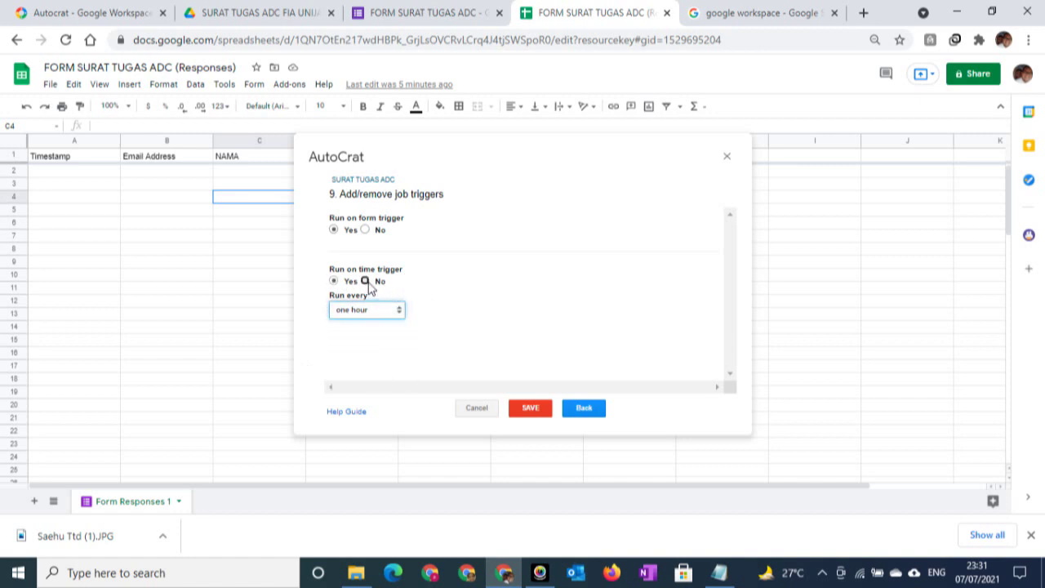
pyautogui.click(366, 280)
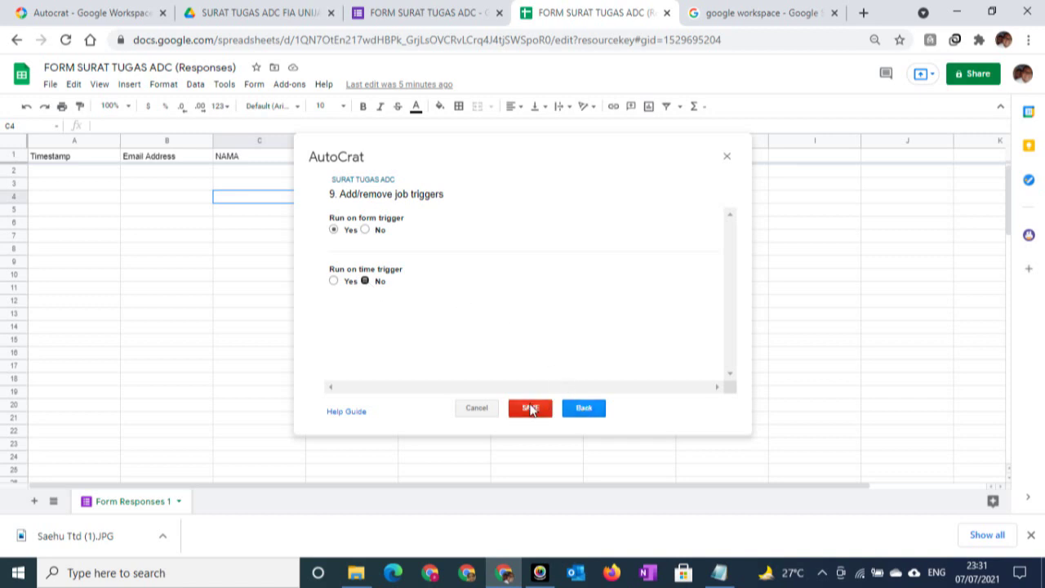
# Save the SURAT TUGAS ADC job and close the AutoCrat job list
pyautogui.click(531, 408)
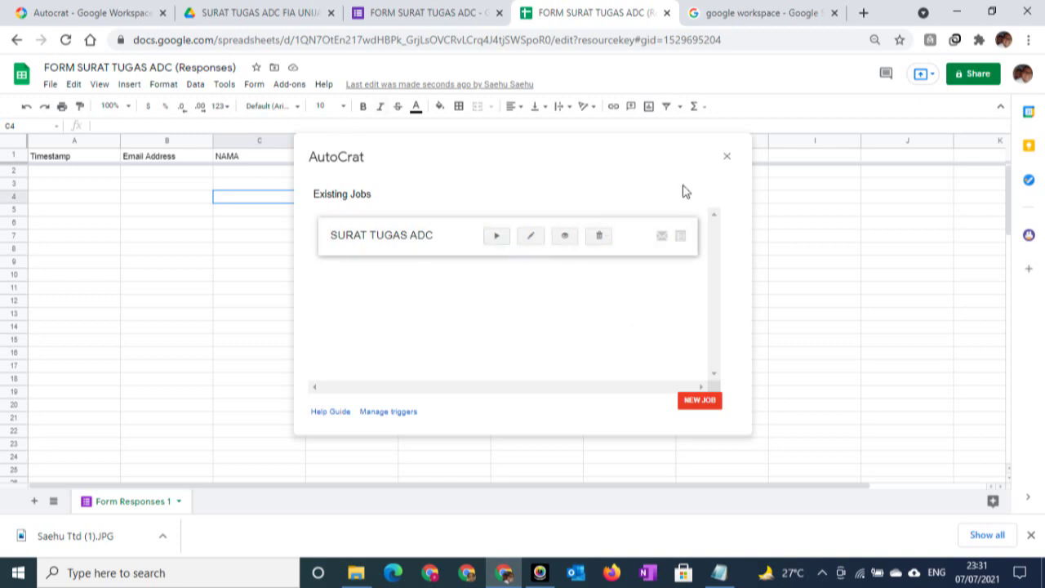
pyautogui.click(727, 160)
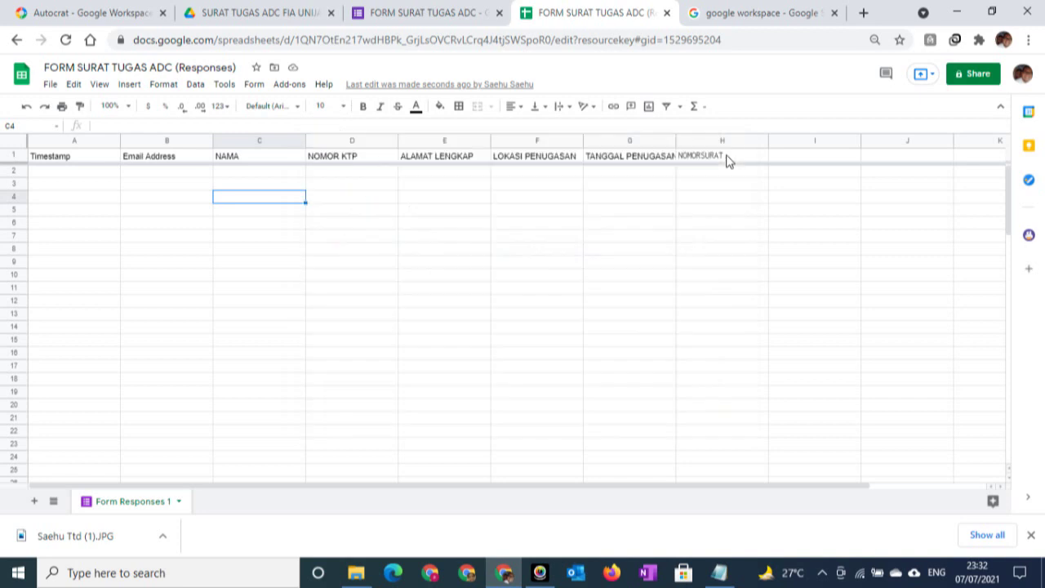
# Copy the form's shortened forms.gle link from its Send > Link options
pyautogui.click(391, 267)
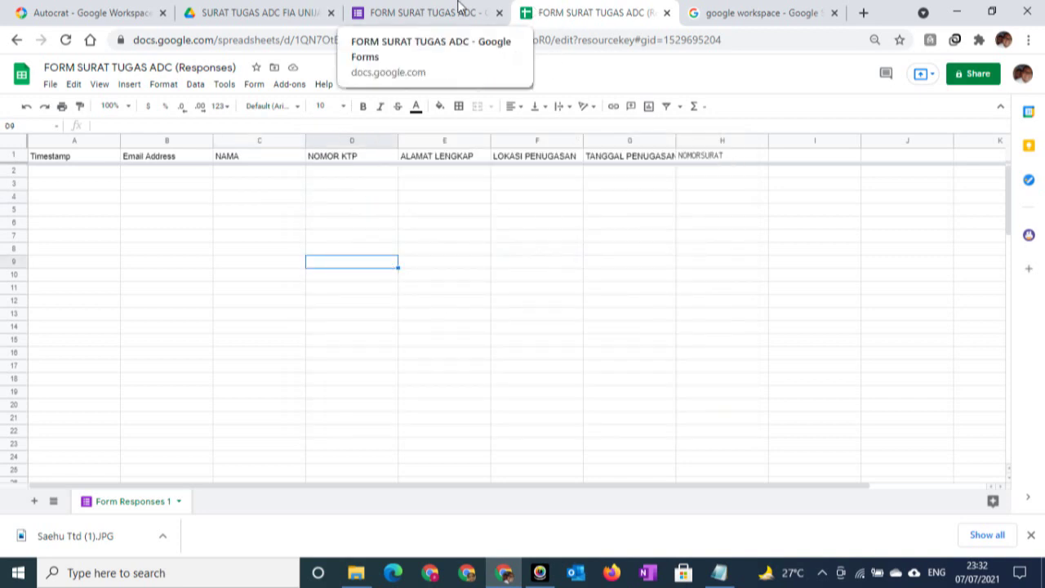
pyautogui.click(423, 15)
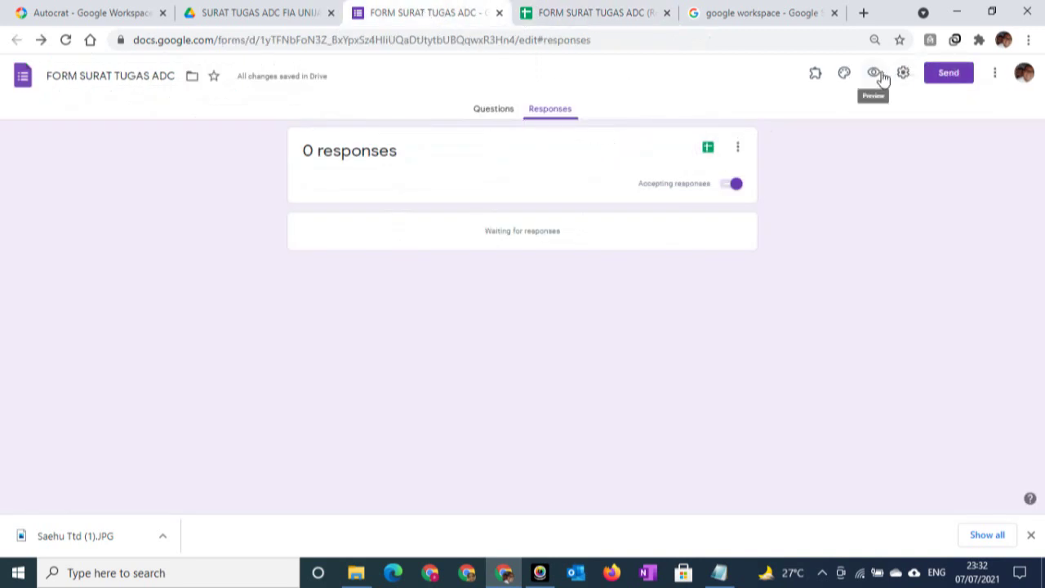
pyautogui.click(945, 73)
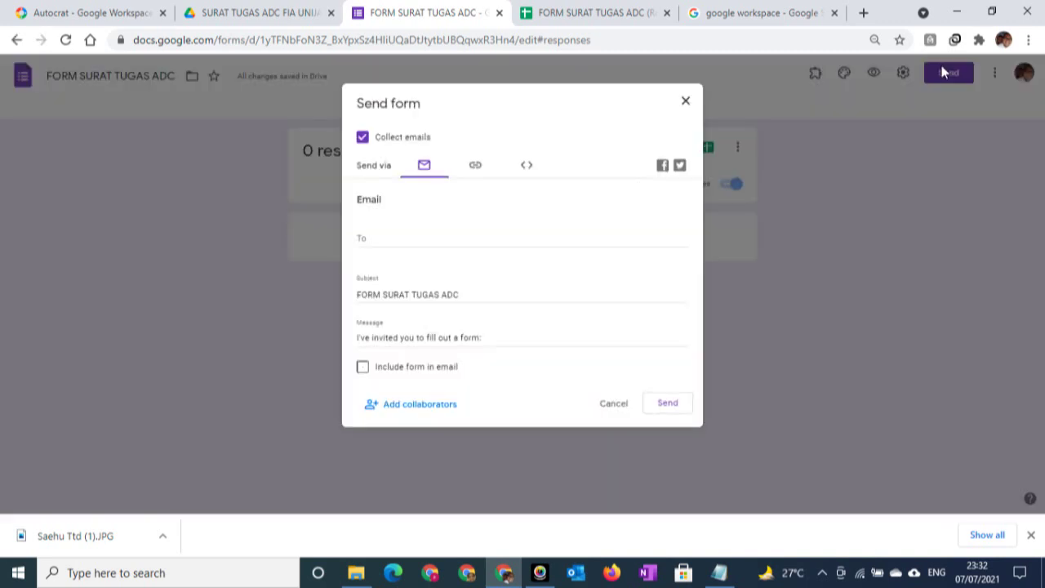
pyautogui.click(685, 101)
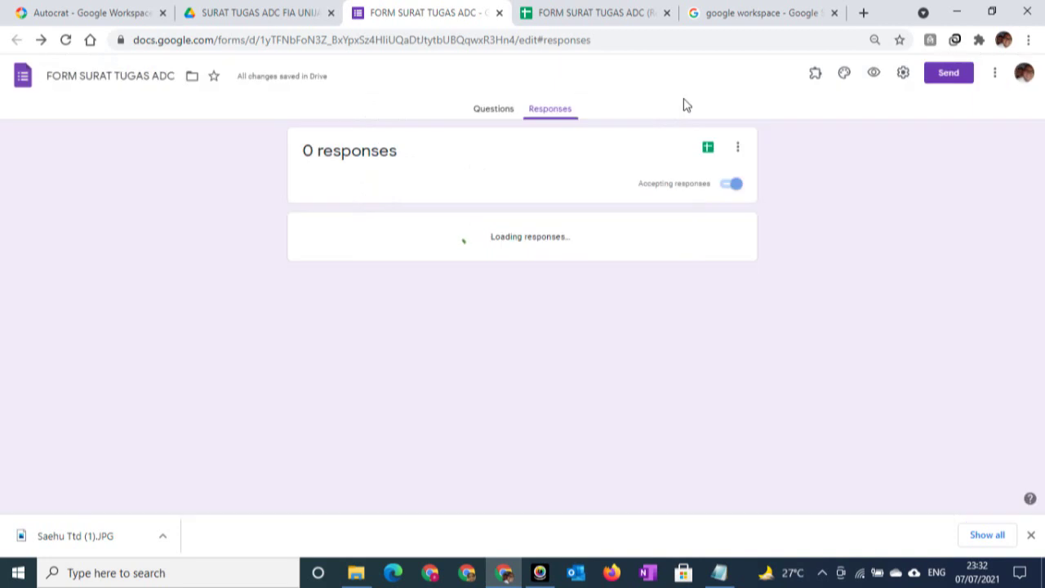
pyautogui.click(949, 73)
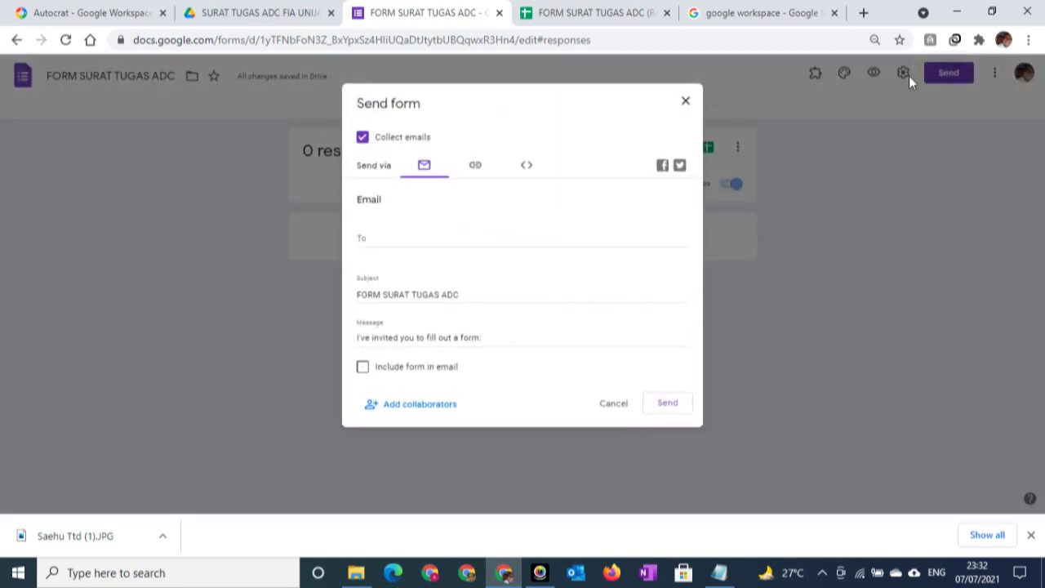
pyautogui.click(474, 168)
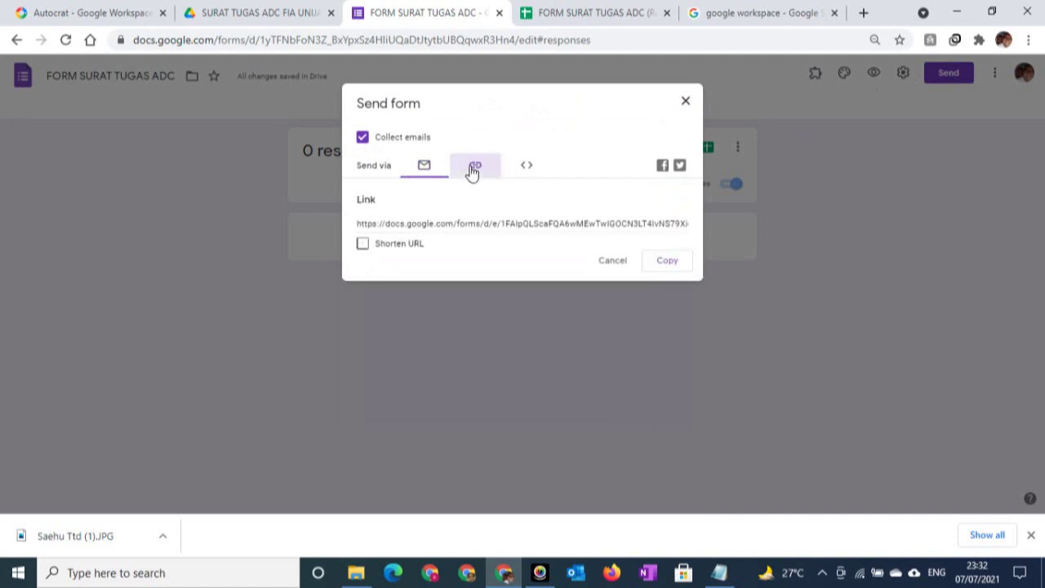
pyautogui.click(364, 244)
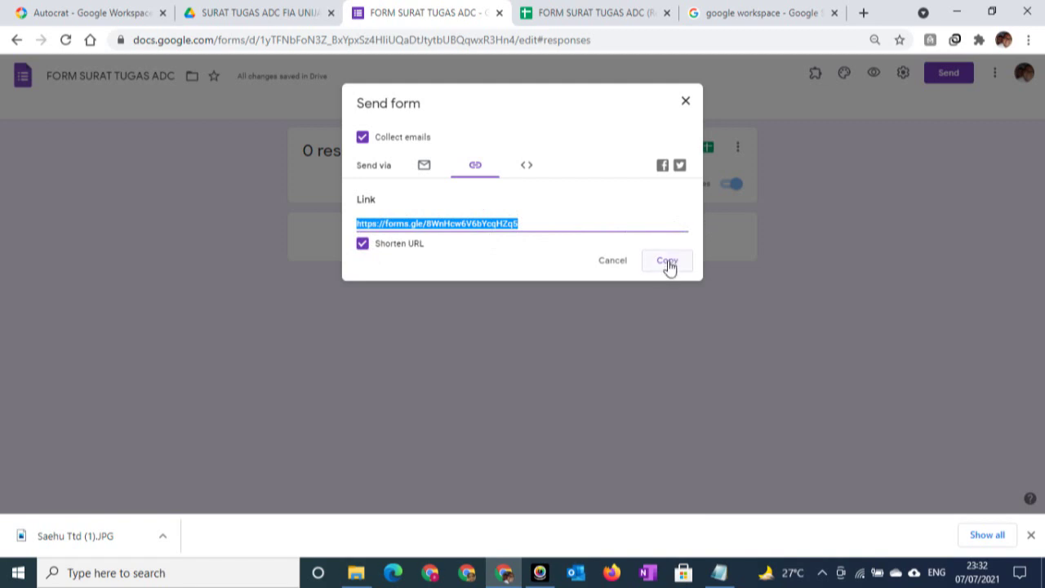
pyautogui.click(668, 263)
# Close the Send dialog and open a new browser tab
pyautogui.click(685, 102)
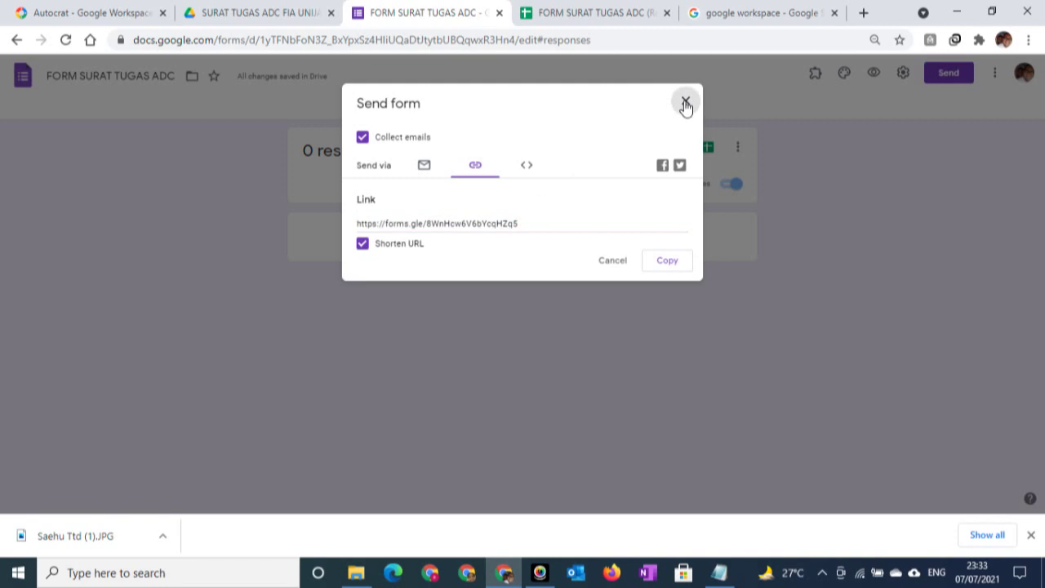
pyautogui.click(685, 103)
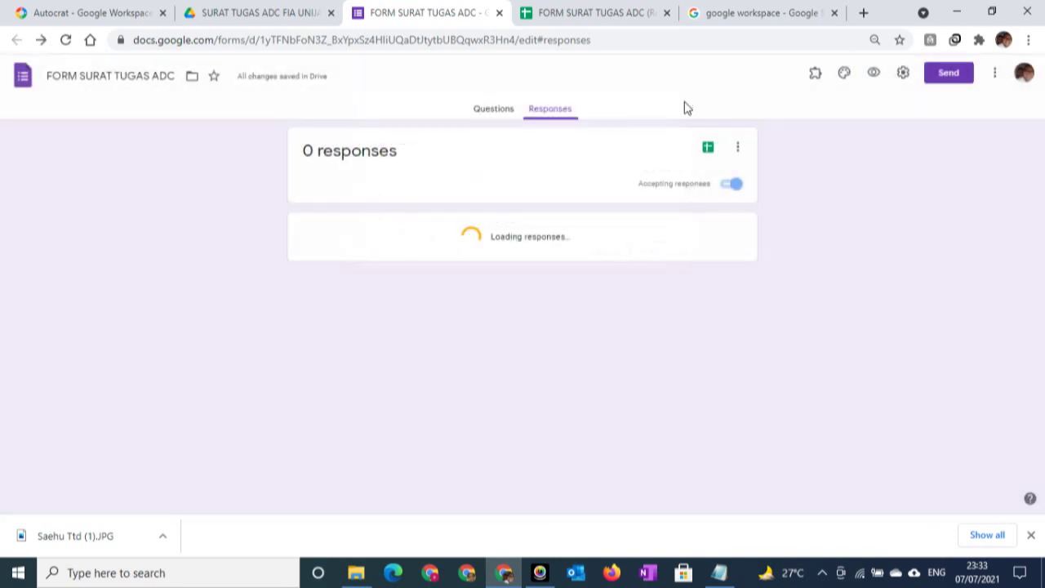
pyautogui.click(863, 14)
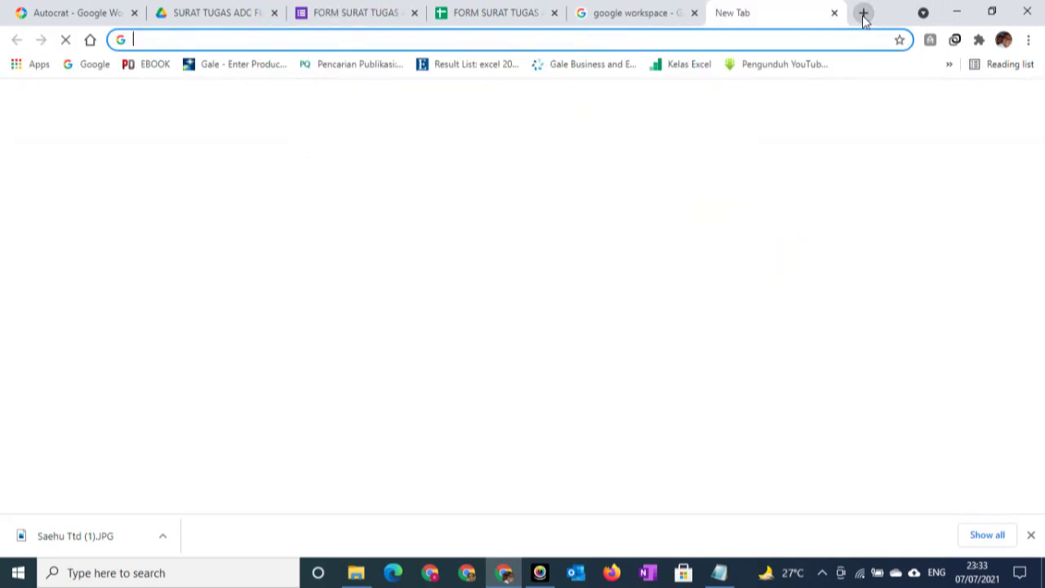
# Paste the copied form link into the address bar and open the form
pyautogui.click(192, 39)
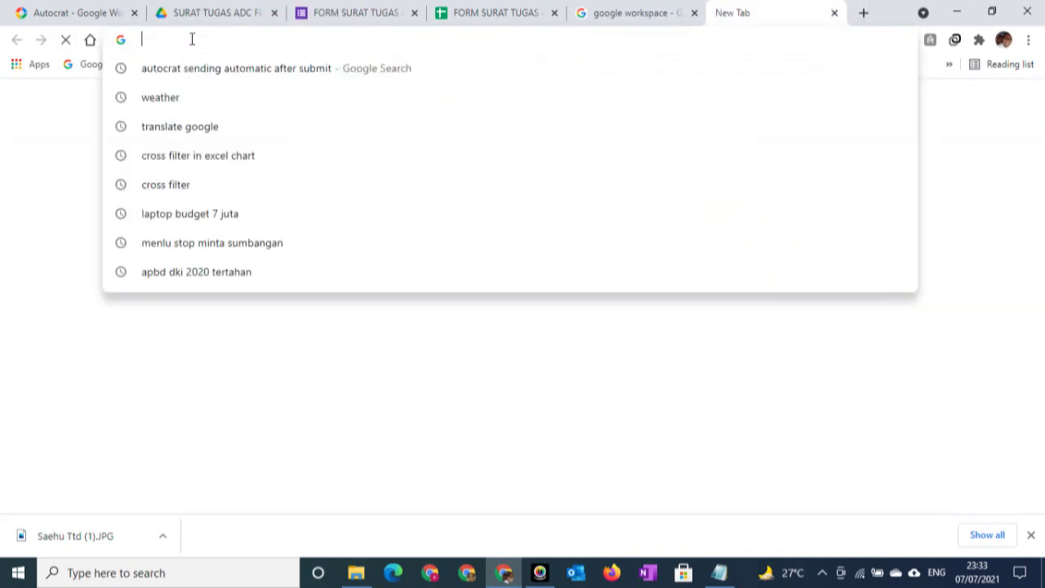
pyautogui.hotkey('ctrl', 'v')
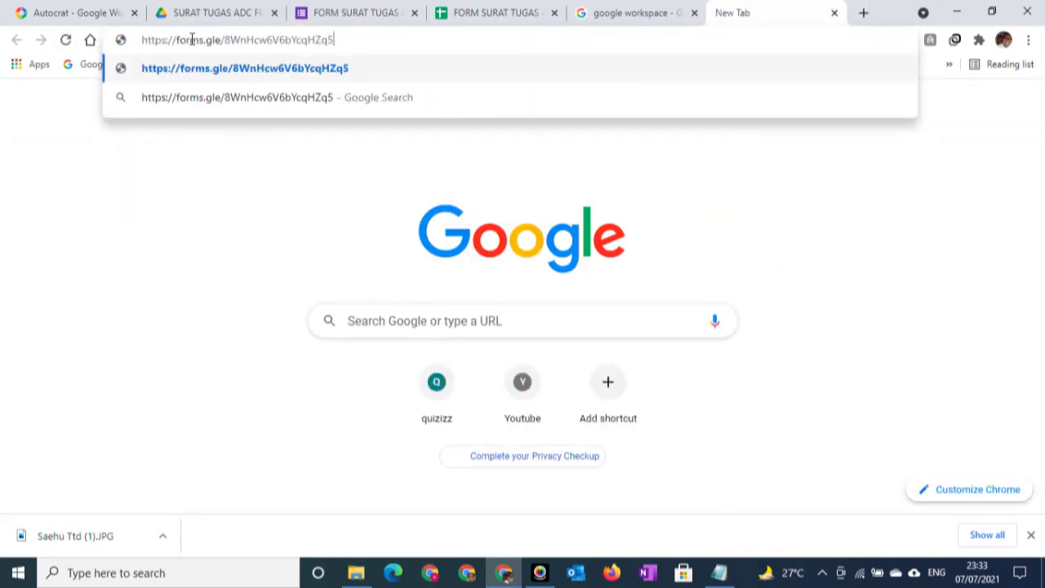
pyautogui.press('Return')
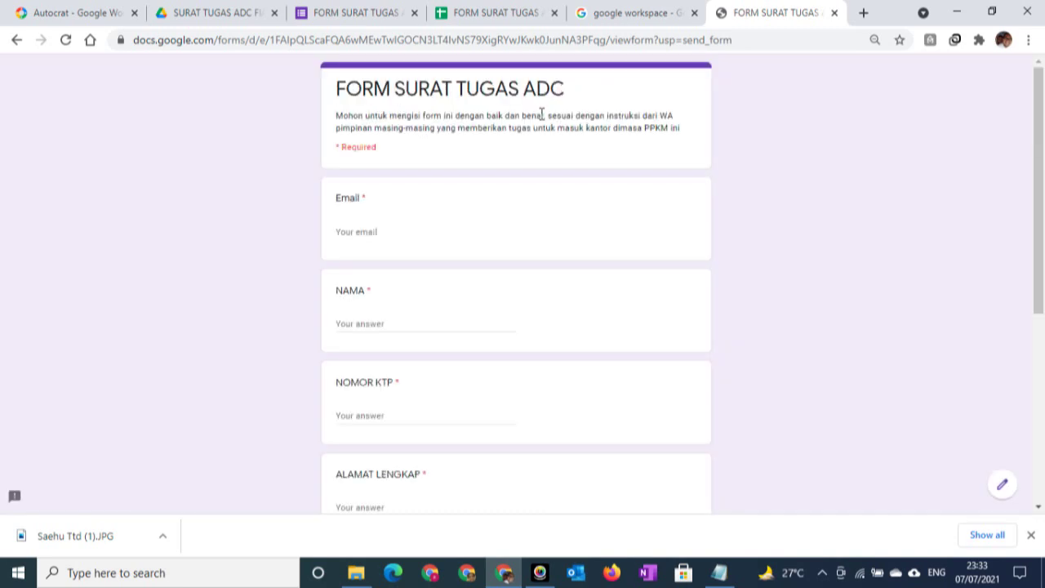
# Enter the respondent's e-mail, name and KTP number in the Email, NAMA and NOMOR KTP fields
pyautogui.click(366, 235)
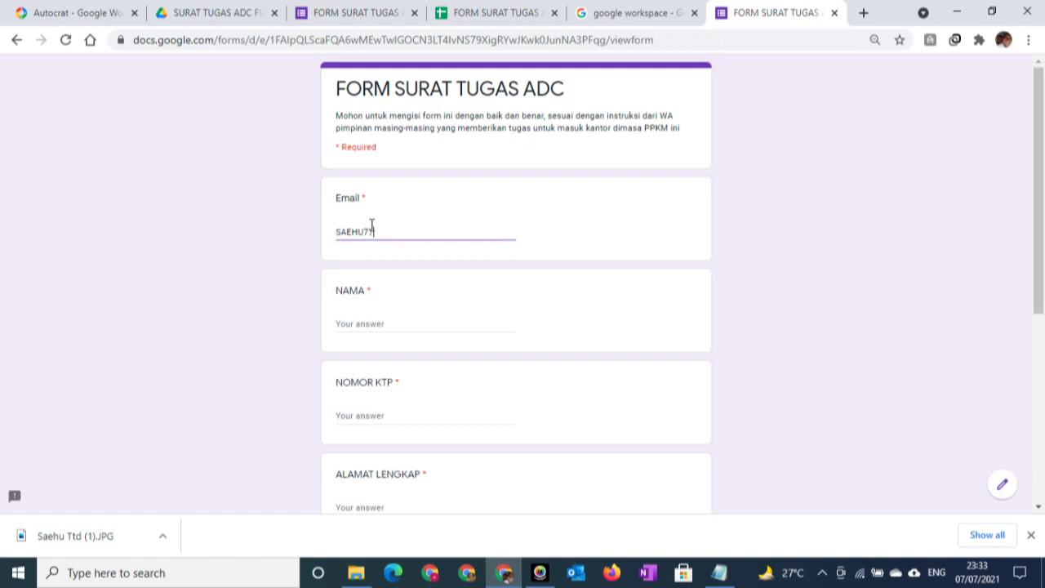
pyautogui.click(379, 323)
pyautogui.write('SAEHU')
pyautogui.click(365, 417)
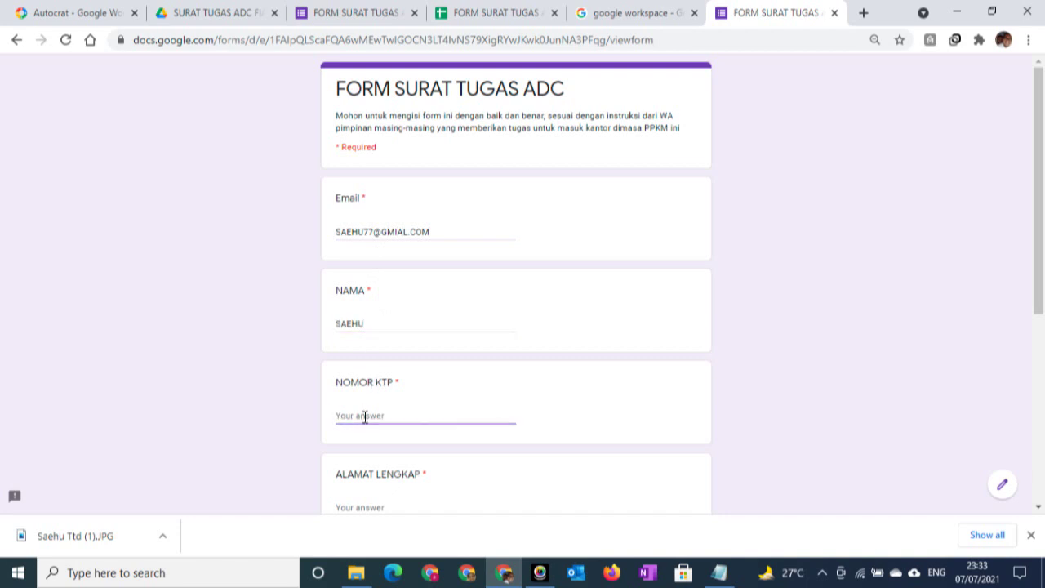
pyautogui.write('9876543212345')
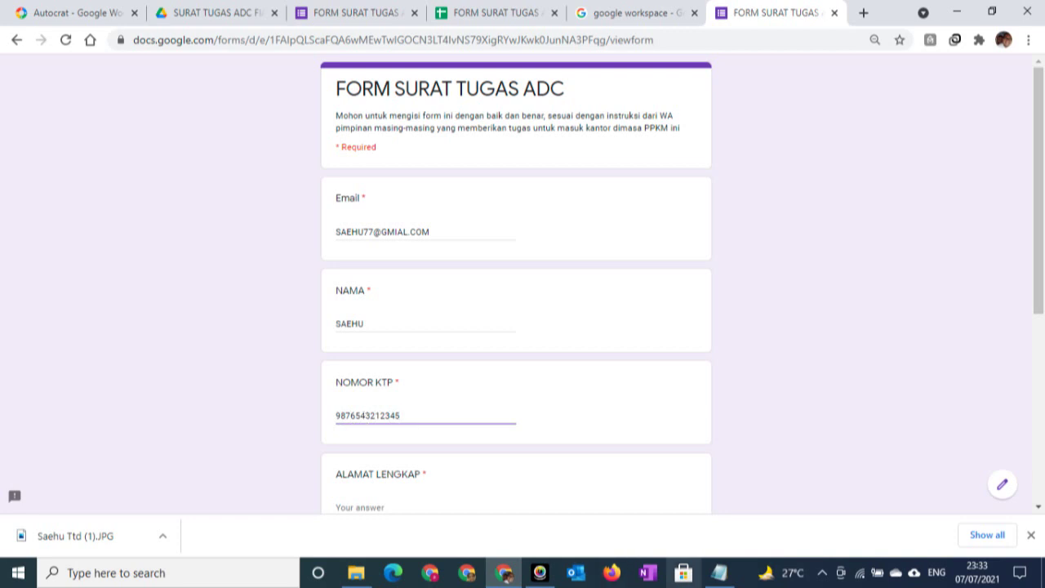
pyautogui.scroll(-1, 424, 472)
# Type the respondent's full address into the ALAMAT LENGKAP field
pyautogui.click(381, 431)
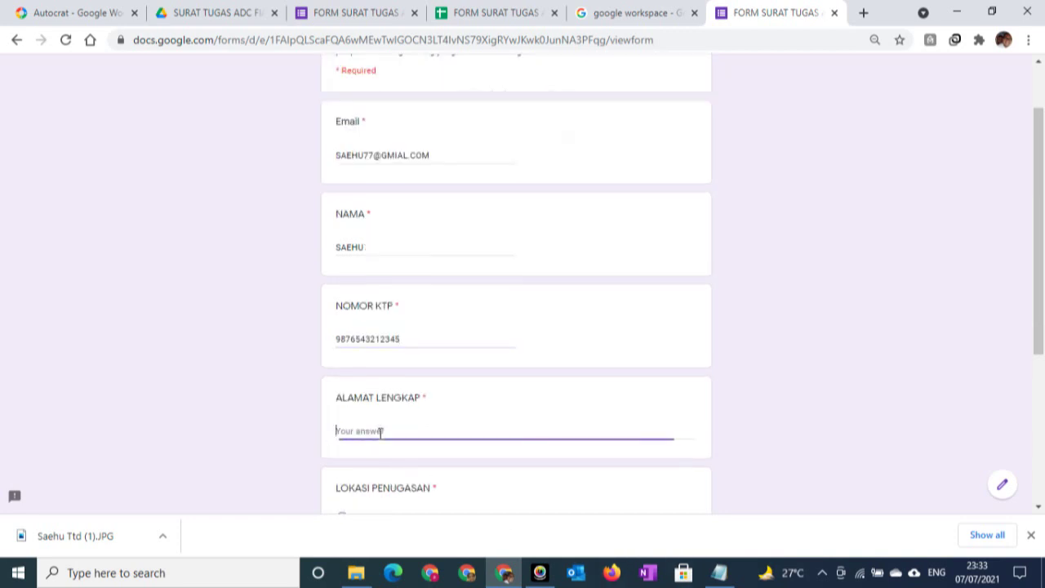
pyautogui.write('JL. PULOMAS JAKARTA TIMUR')
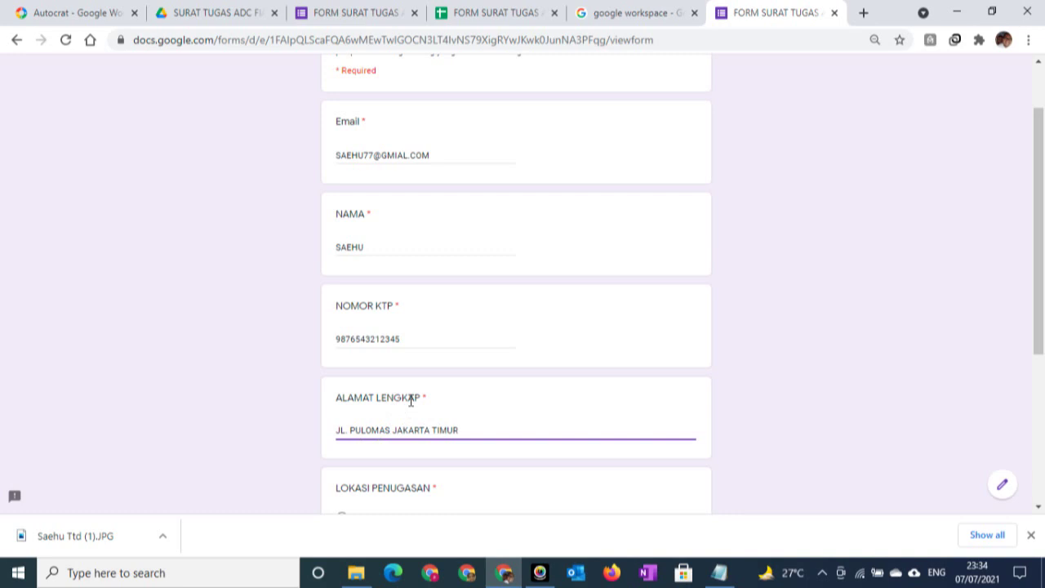
# Choose ADC PULOMAS JAKARTA TIMUR as location and 7 July 2021 as TANGGAL PENUGASAN
pyautogui.scroll(-2, 410, 400)
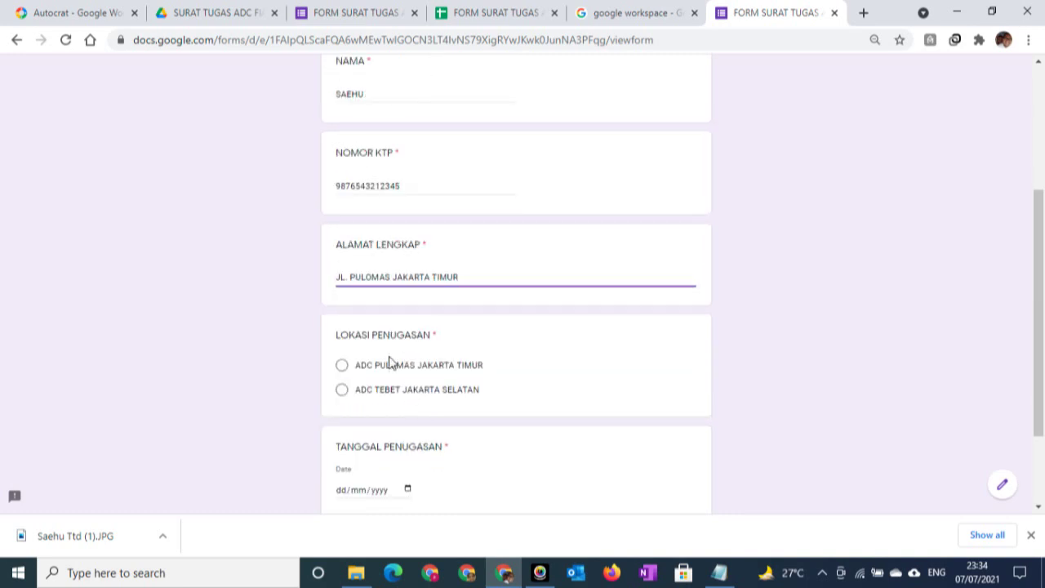
pyautogui.click(343, 367)
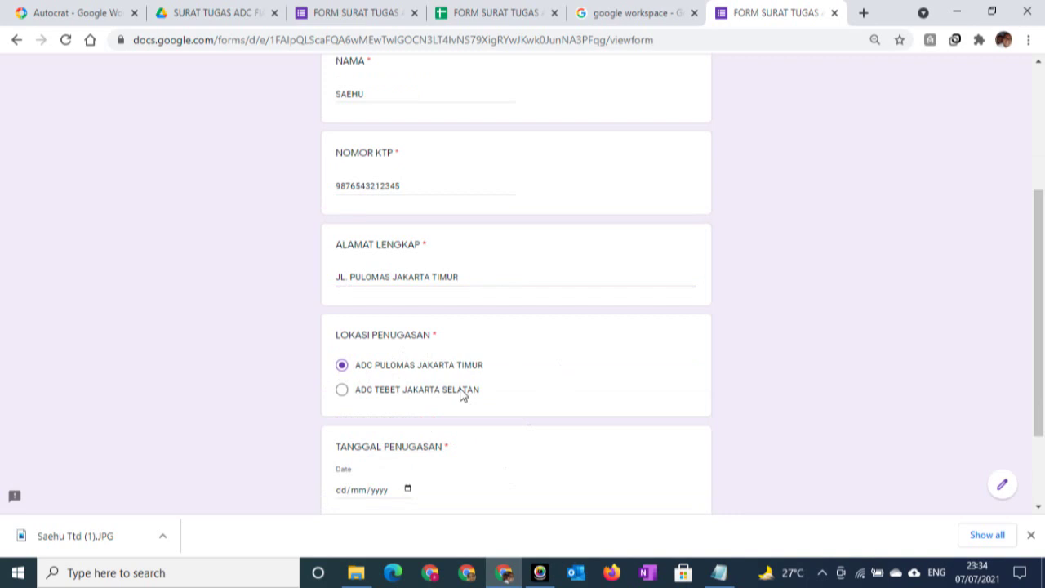
pyautogui.scroll(-1, 462, 395)
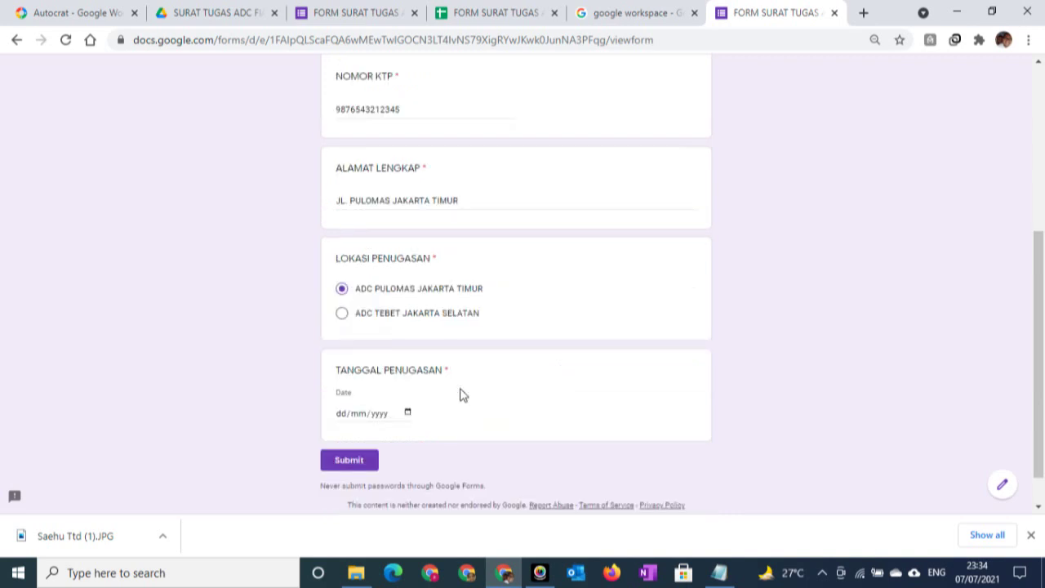
pyautogui.click(407, 415)
pyautogui.click(407, 415)
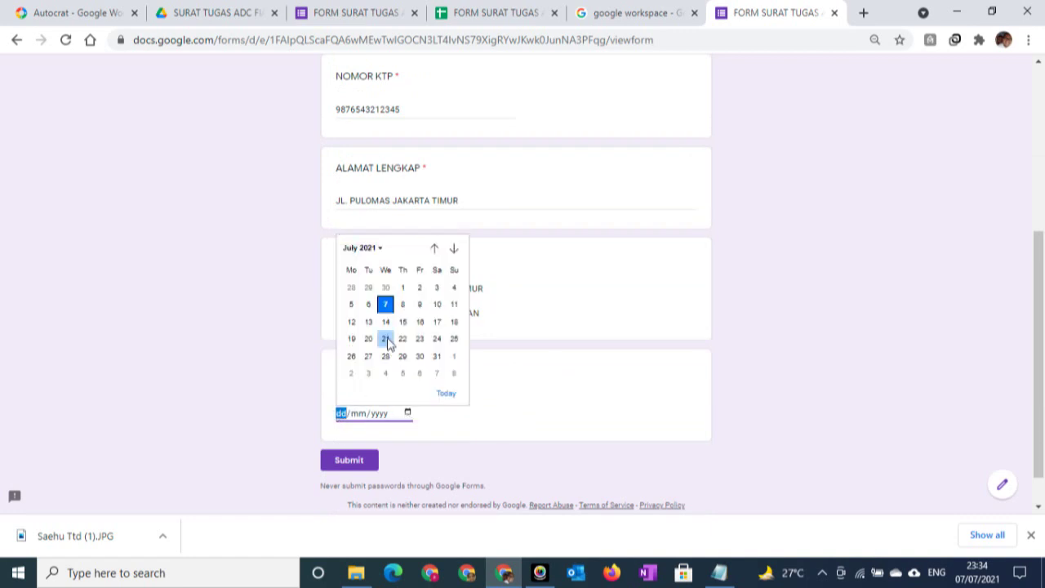
pyautogui.click(387, 307)
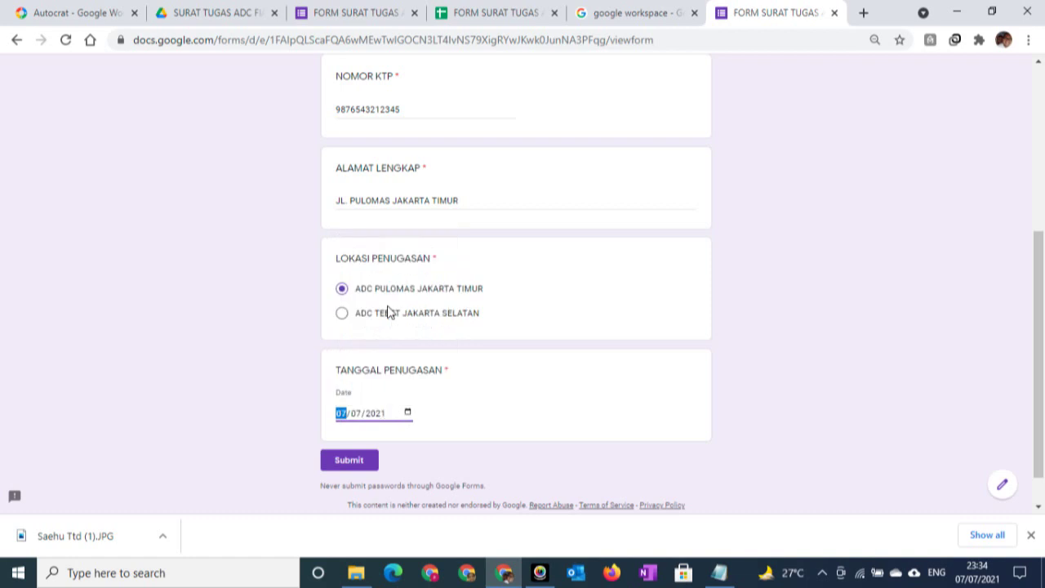
# Submit the completed FORM SURAT TUGAS ADC response and switch to the responses spreadsheet
pyautogui.click(349, 461)
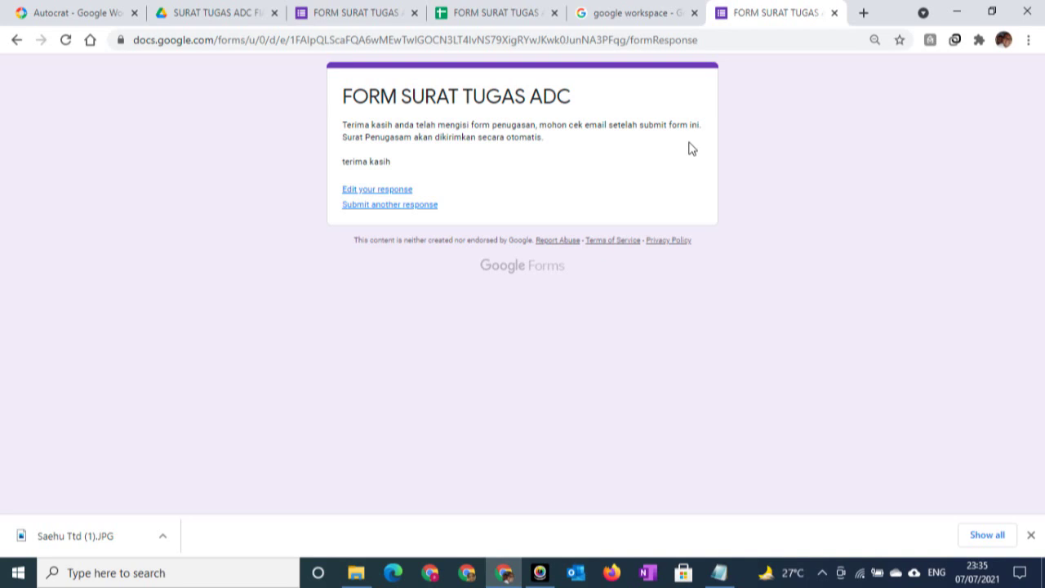
pyautogui.click(476, 16)
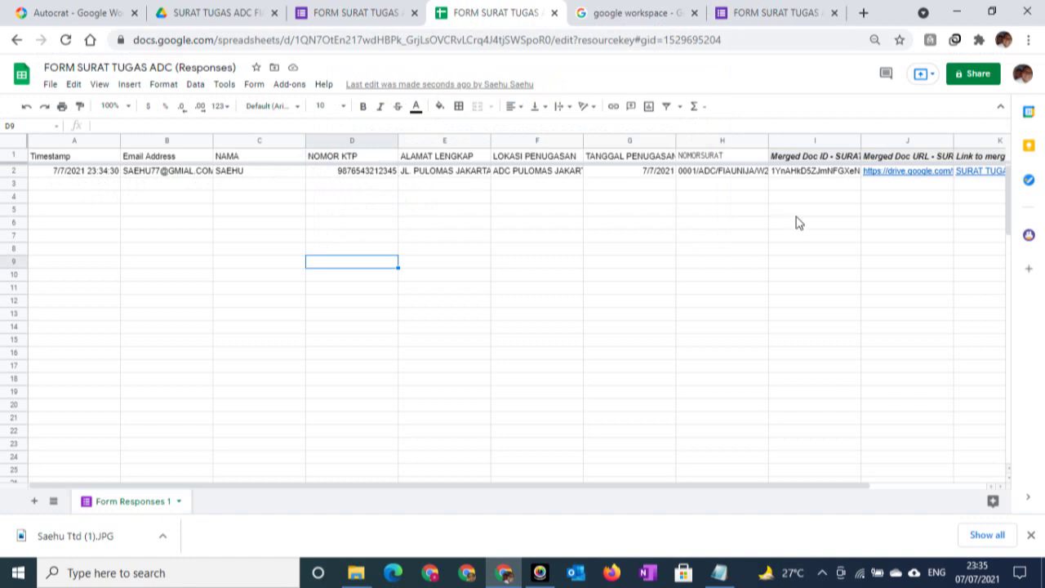
# Inspect the Merged Doc ID column for the new response row
pyautogui.click(741, 200)
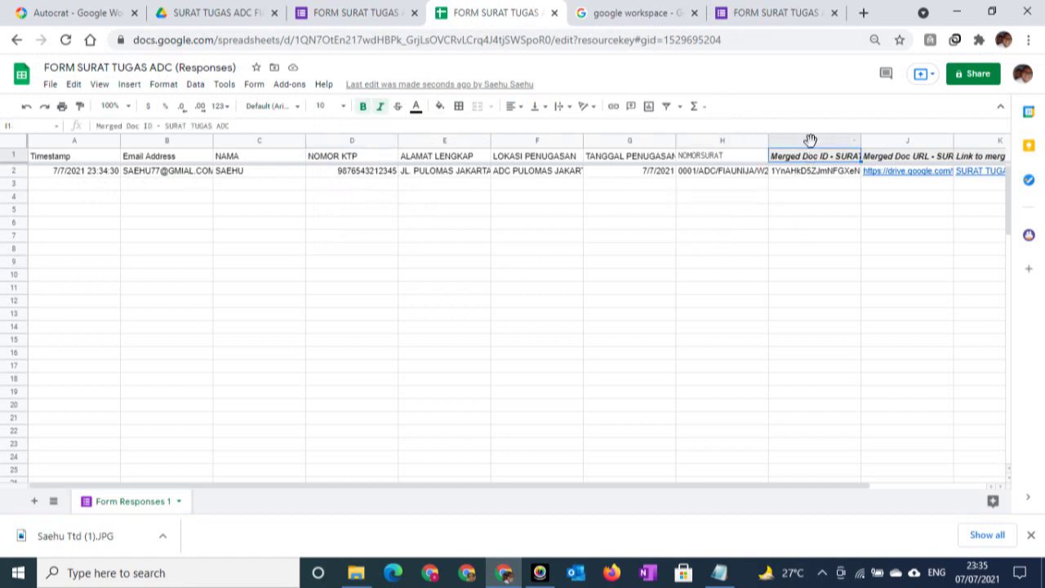
pyautogui.click(812, 141)
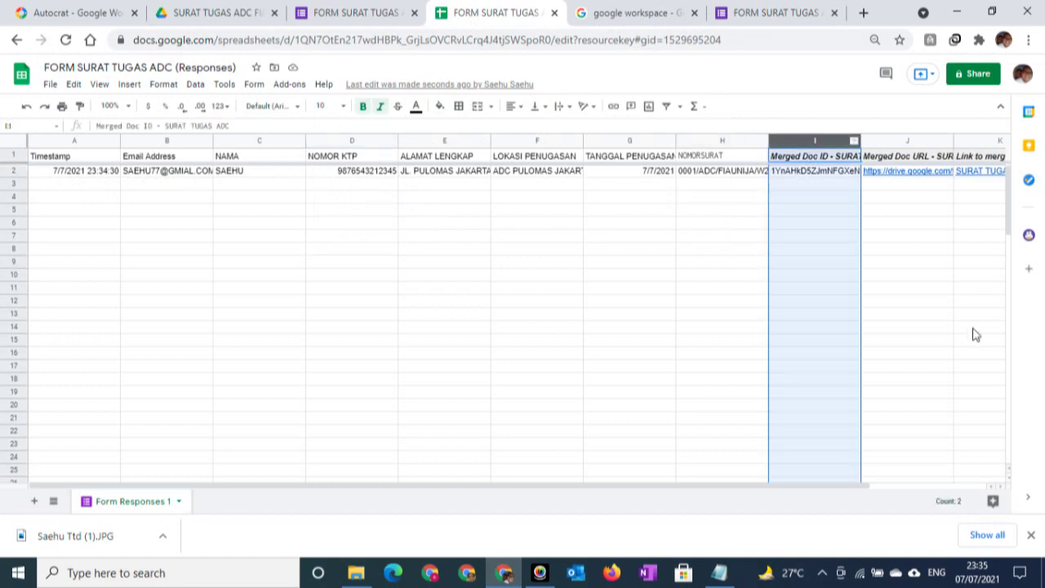
pyautogui.click(999, 489)
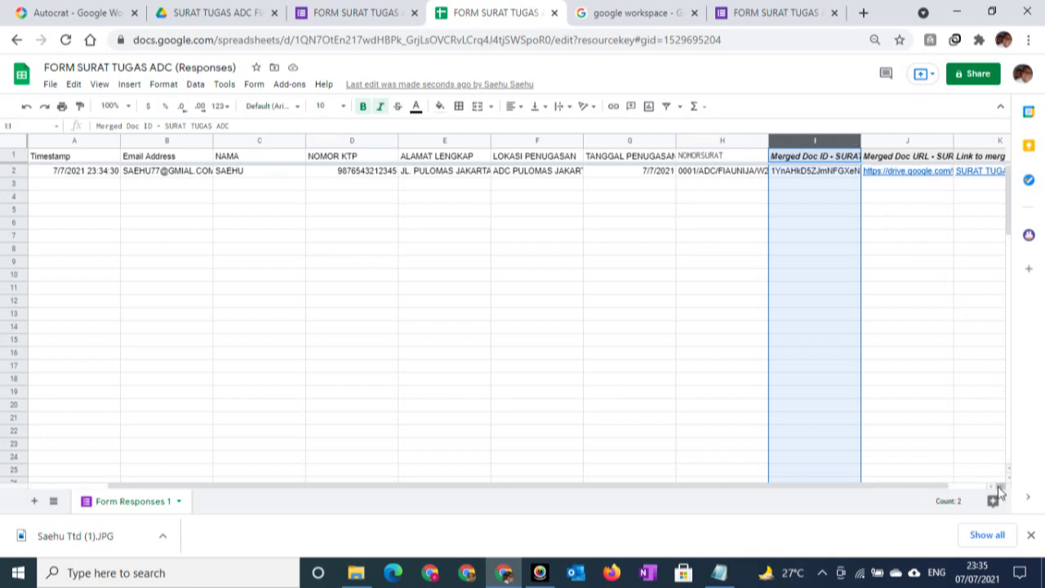
pyautogui.click(842, 196)
# Read row 2's Document Merge Status in column L, then switch to the Drive assignment folder
pyautogui.press('Right')
pyautogui.press('Right')
pyautogui.press('Right')
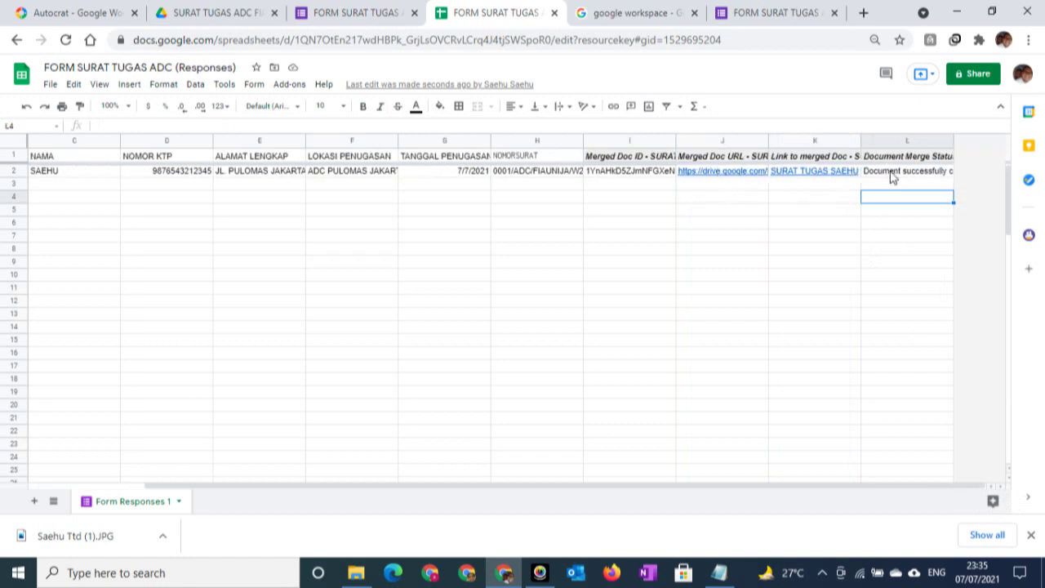
pyautogui.click(892, 173)
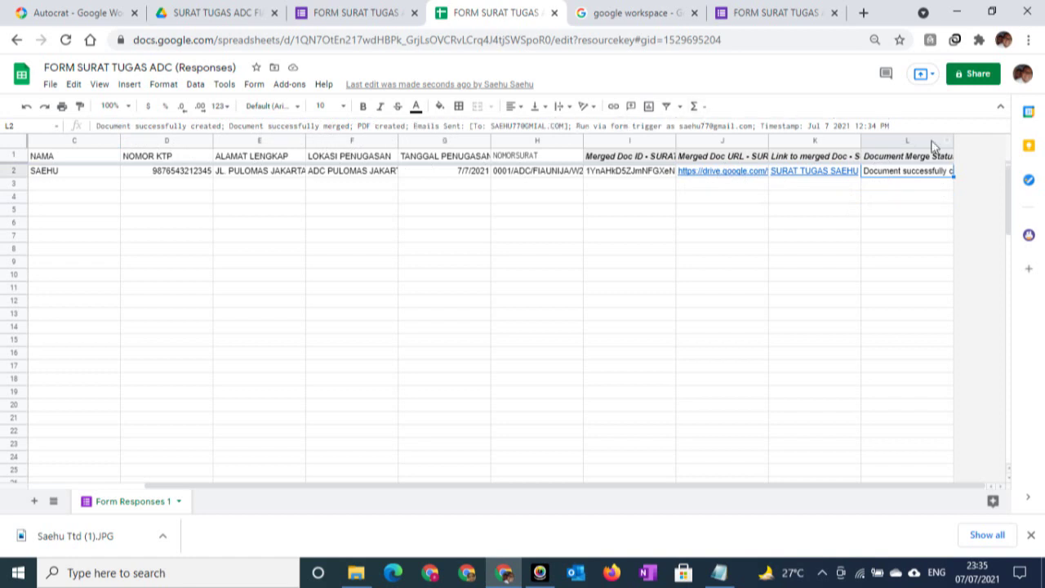
pyautogui.click(651, 201)
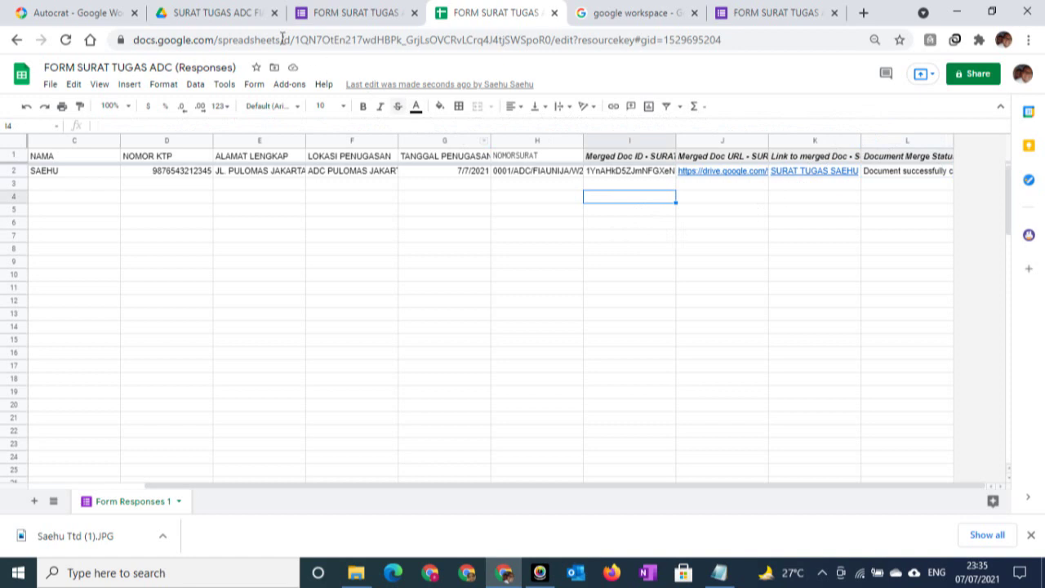
pyautogui.click(210, 10)
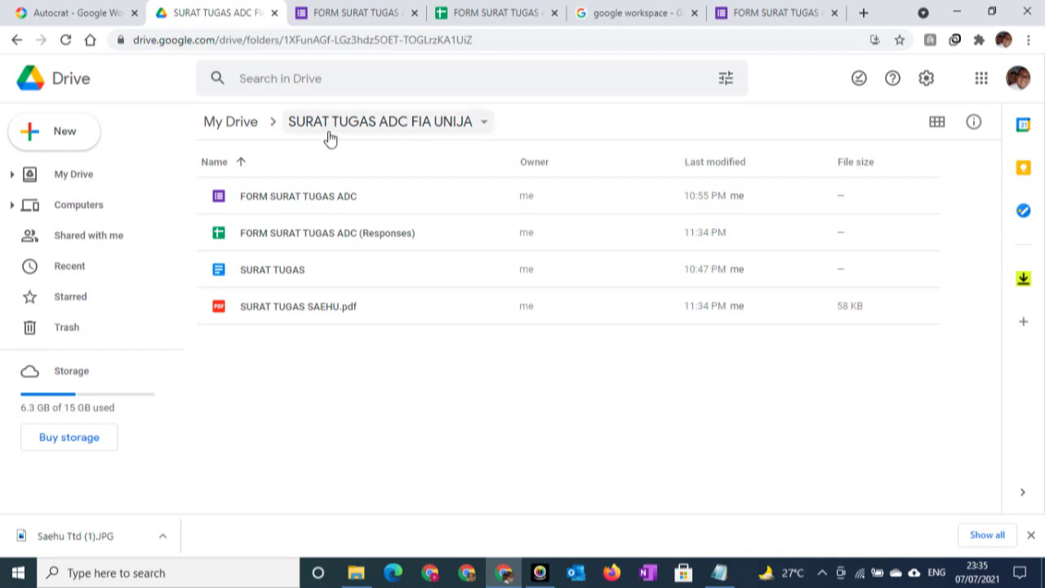
# Preview the generated PDF letter numbered 0001/ADC/FIAUNIJA/W28-2021, then close the Drive tab
pyautogui.doubleClick(307, 306)
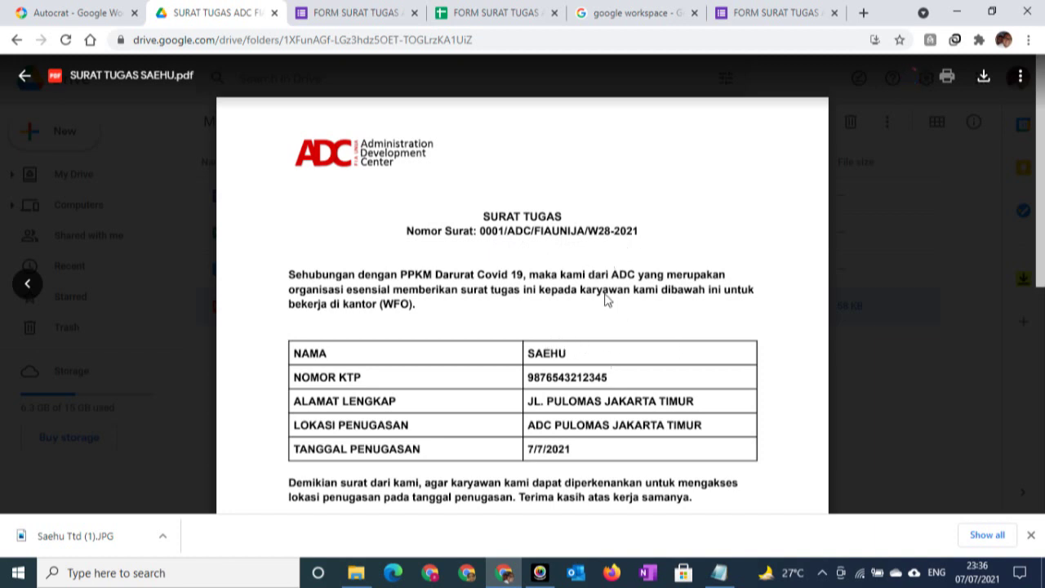
pyautogui.scroll(-5, 606, 302)
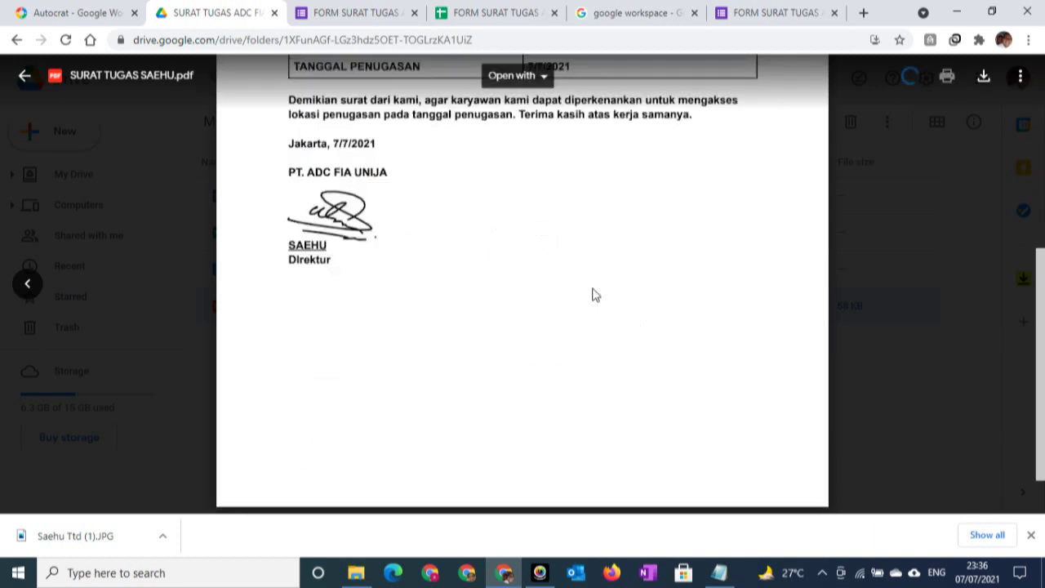
pyautogui.scroll(3, 593, 295)
pyautogui.scroll(2, 592, 289)
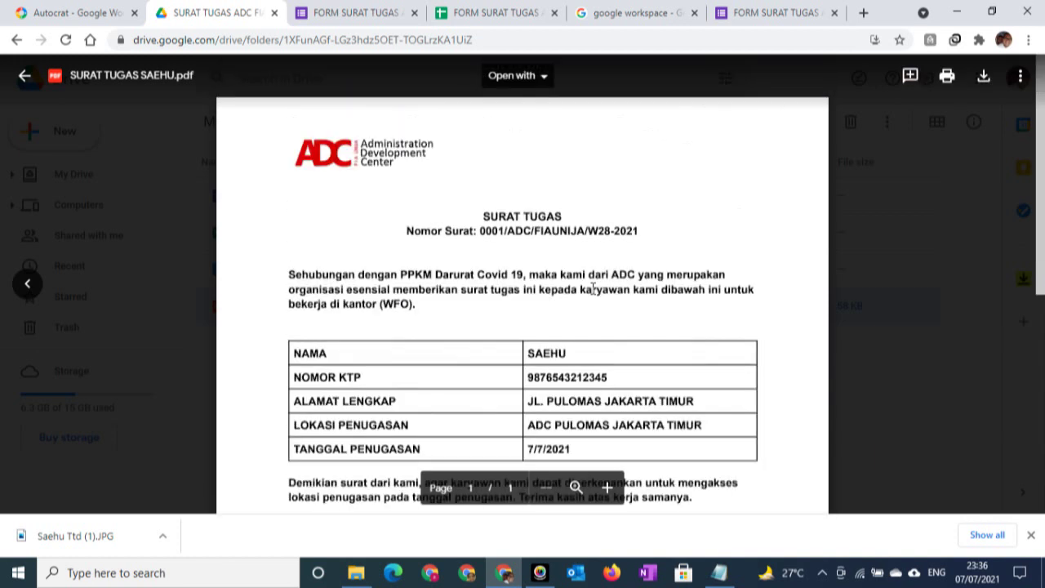
pyautogui.scroll(-1, 485, 266)
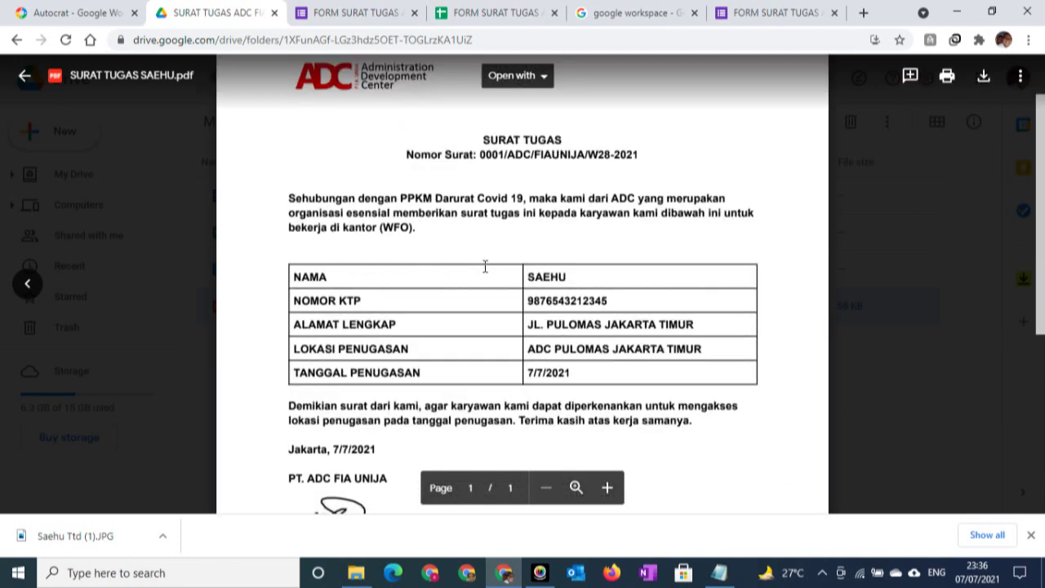
pyautogui.scroll(-1, 485, 266)
pyautogui.scroll(-1, 485, 267)
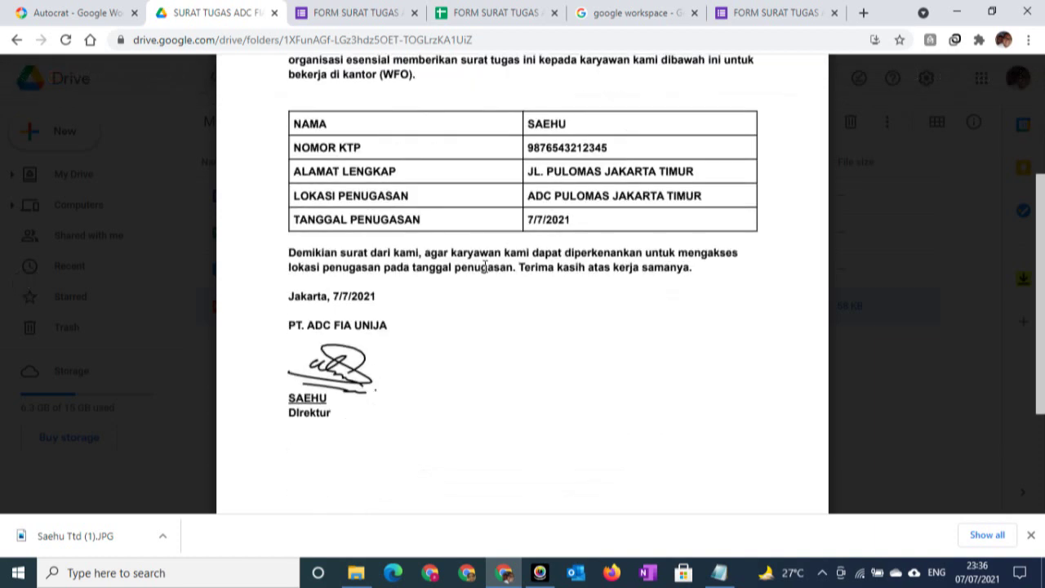
pyautogui.scroll(3, 485, 266)
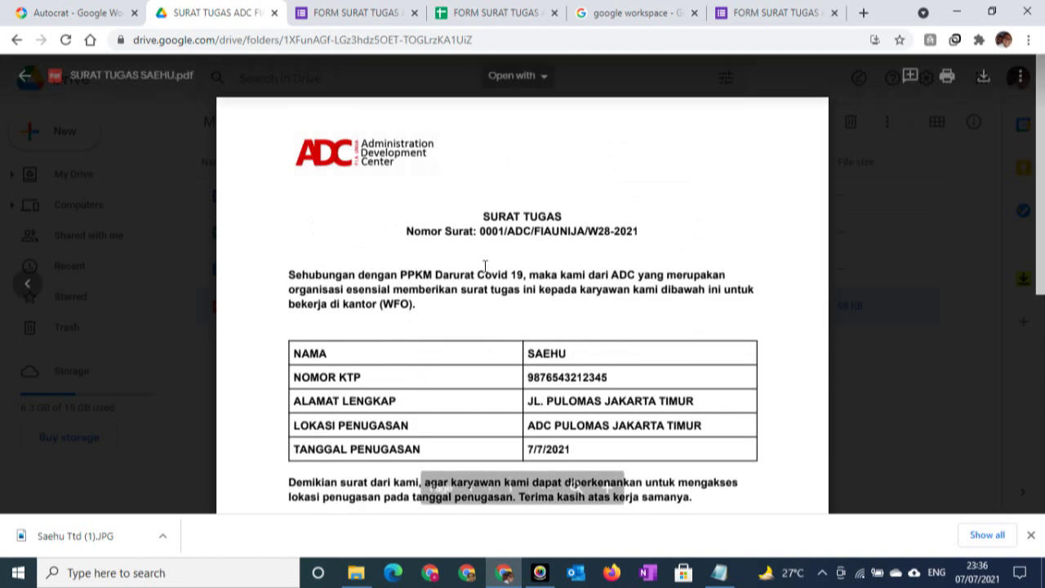
pyautogui.click(276, 13)
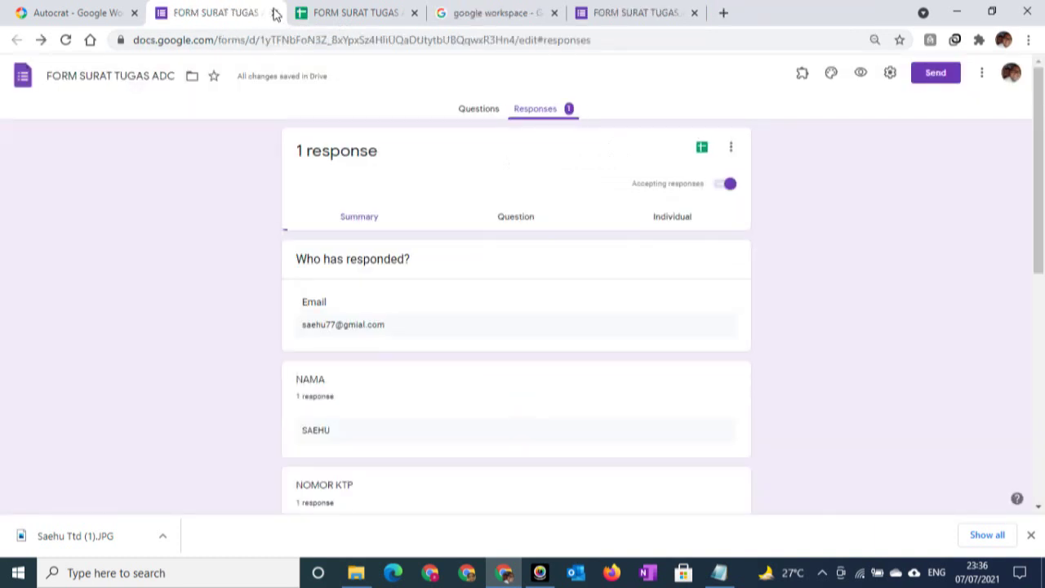
# Close the Google Images search tab and open Gmail in a new tab
pyautogui.click(490, 12)
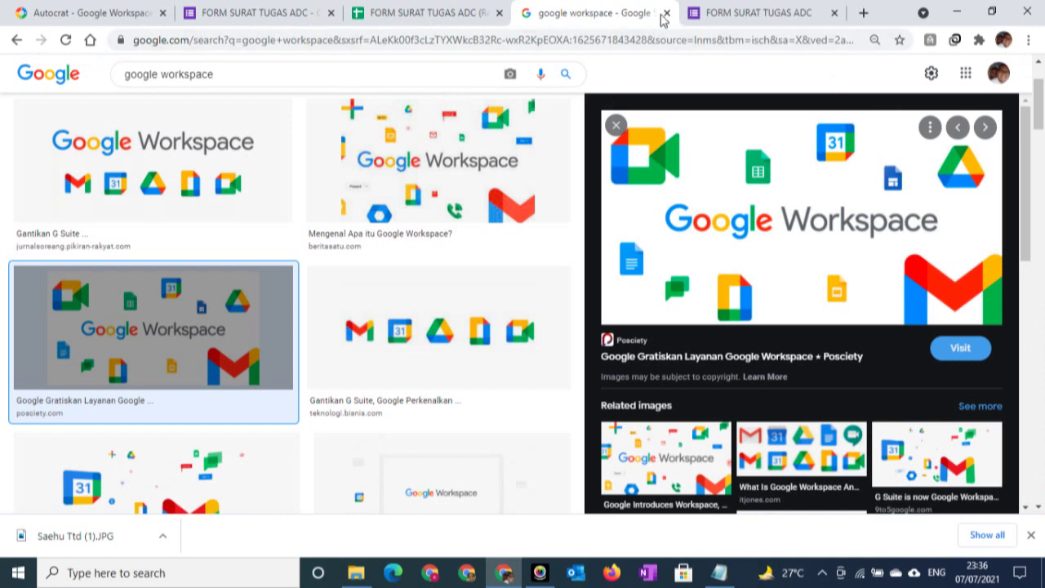
pyautogui.click(666, 13)
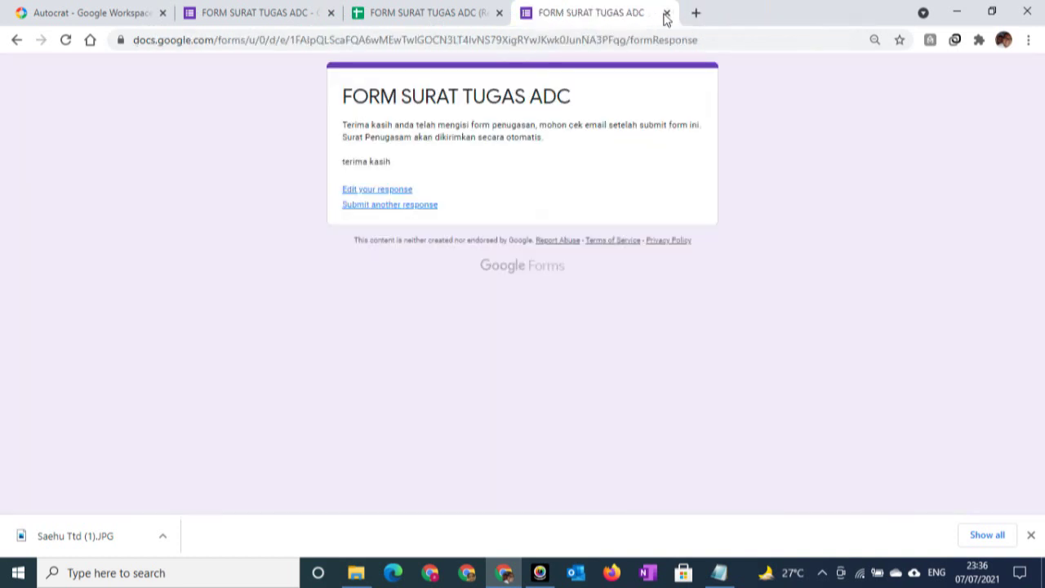
pyautogui.click(695, 13)
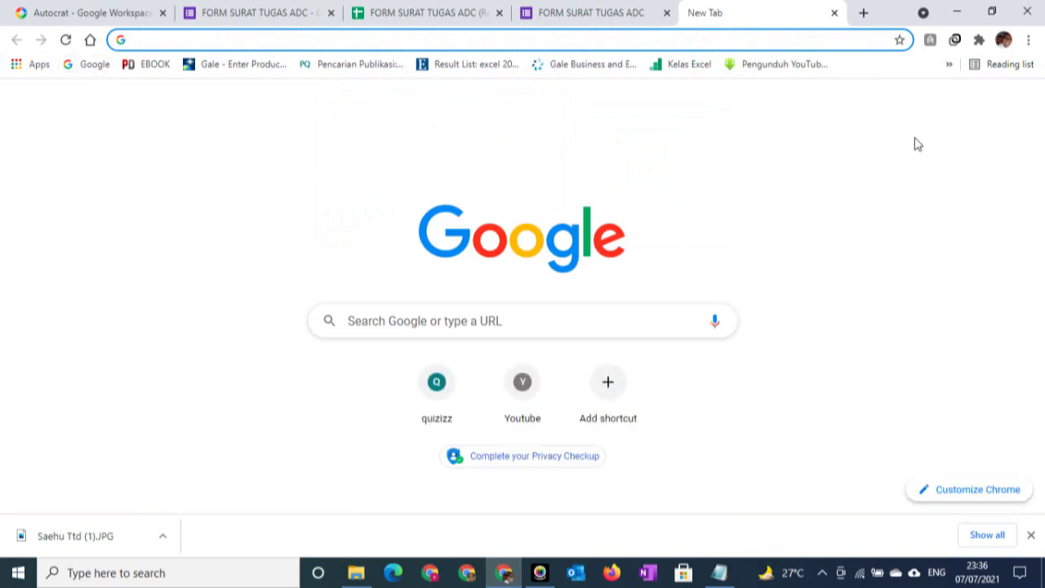
pyautogui.click(898, 103)
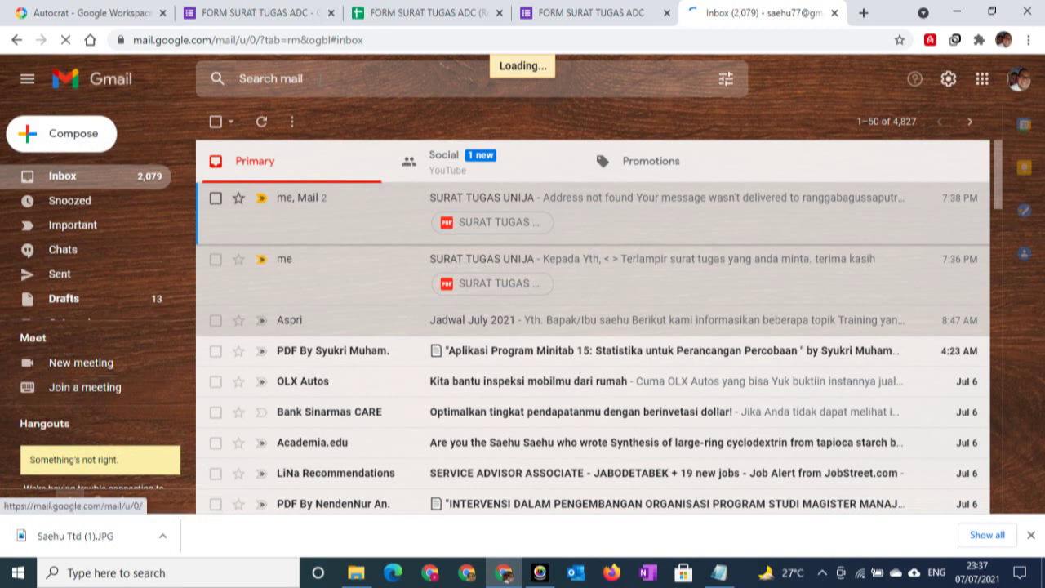
# Reload the slow Gmail page, then return to the FORM SURAT TUGAS ADC (Responses) spreadsheet
pyautogui.click(457, 39)
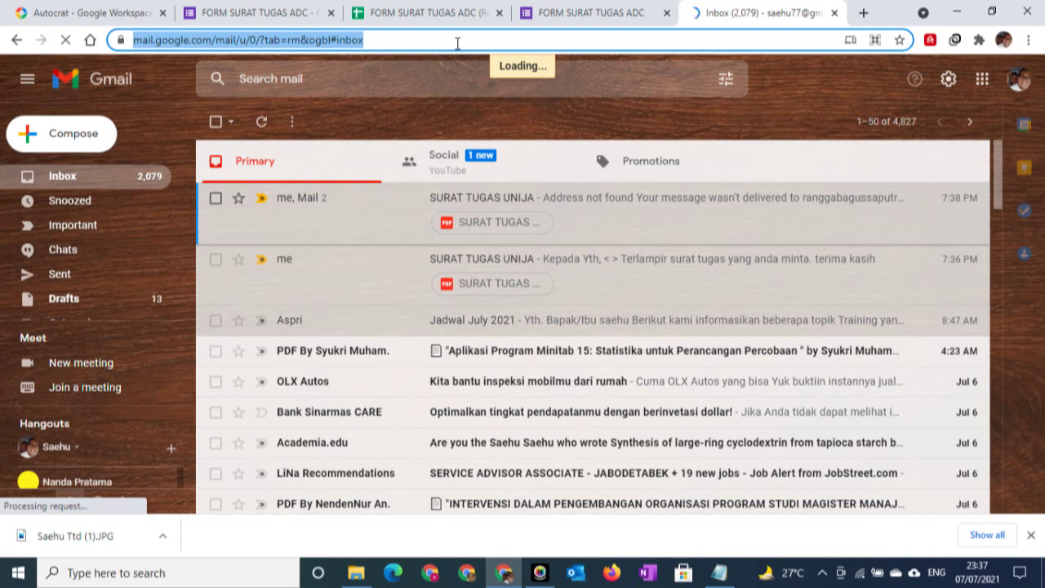
pyautogui.press('Return')
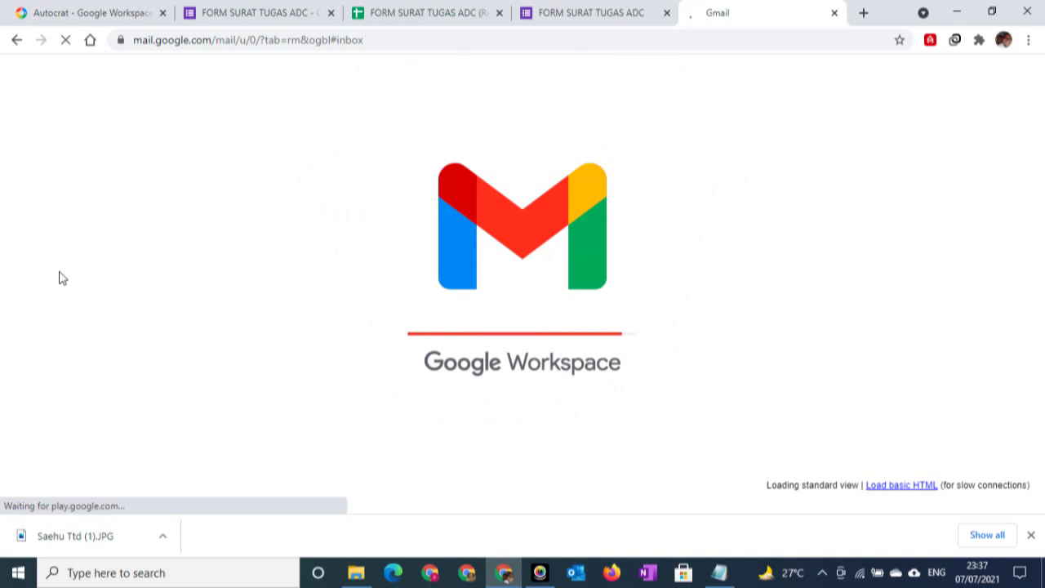
pyautogui.click(398, 10)
pyautogui.click(552, 13)
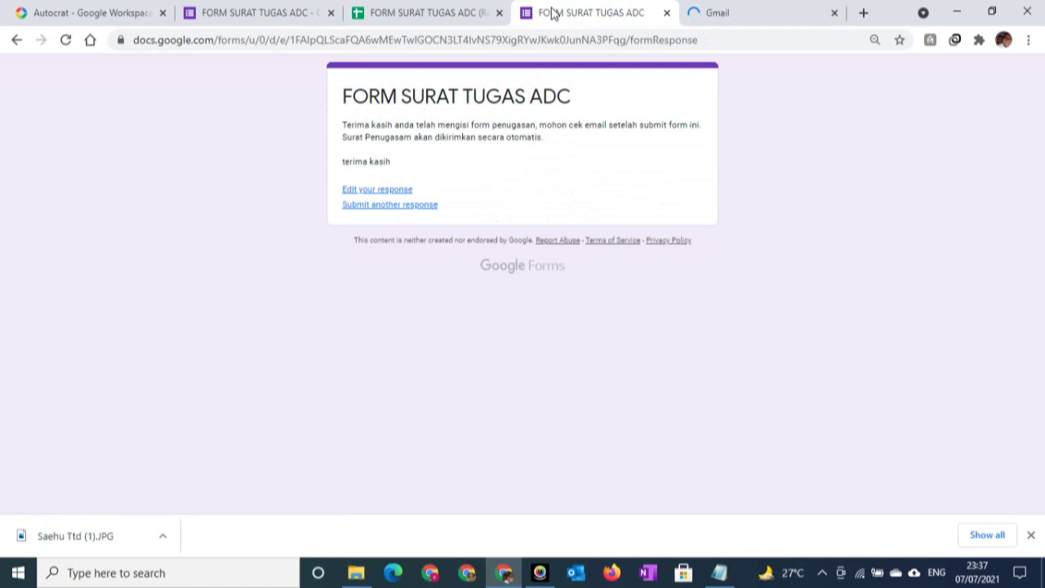
pyautogui.click(724, 14)
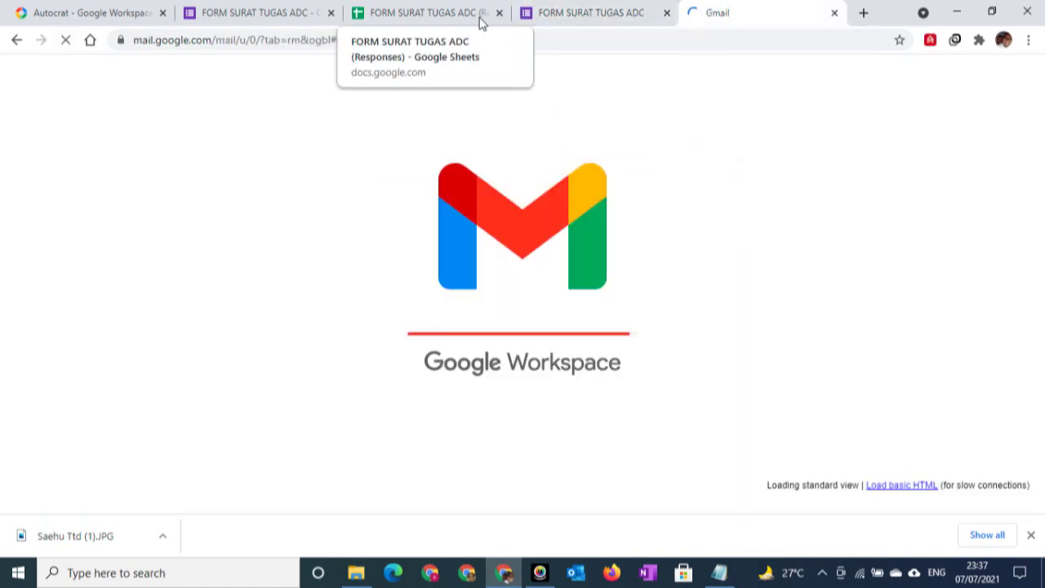
pyautogui.click(423, 12)
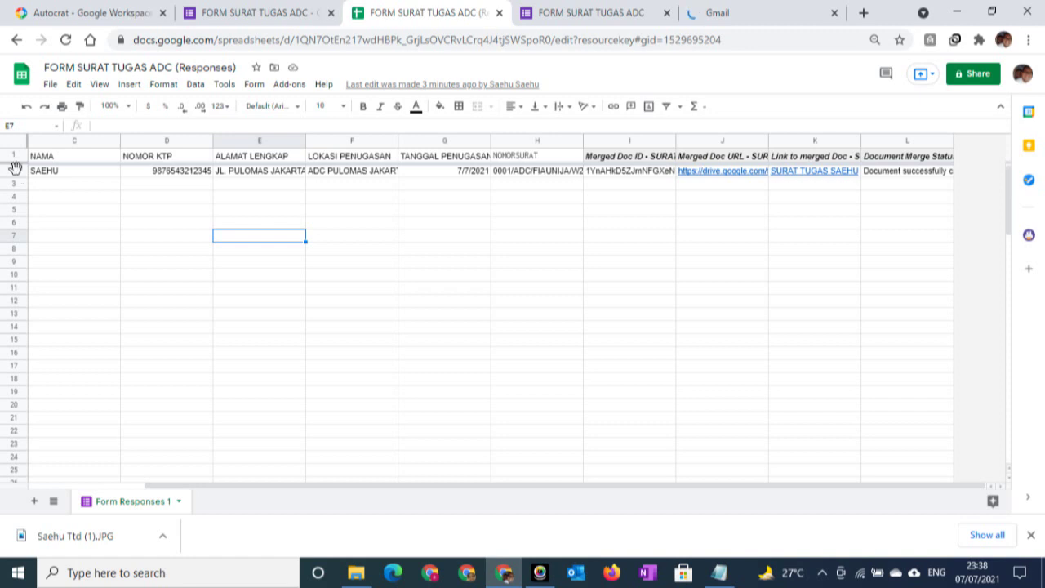
# Inspect row 2's submitted response and its merge status, then go to the form confirmation tab
pyautogui.click(15, 169)
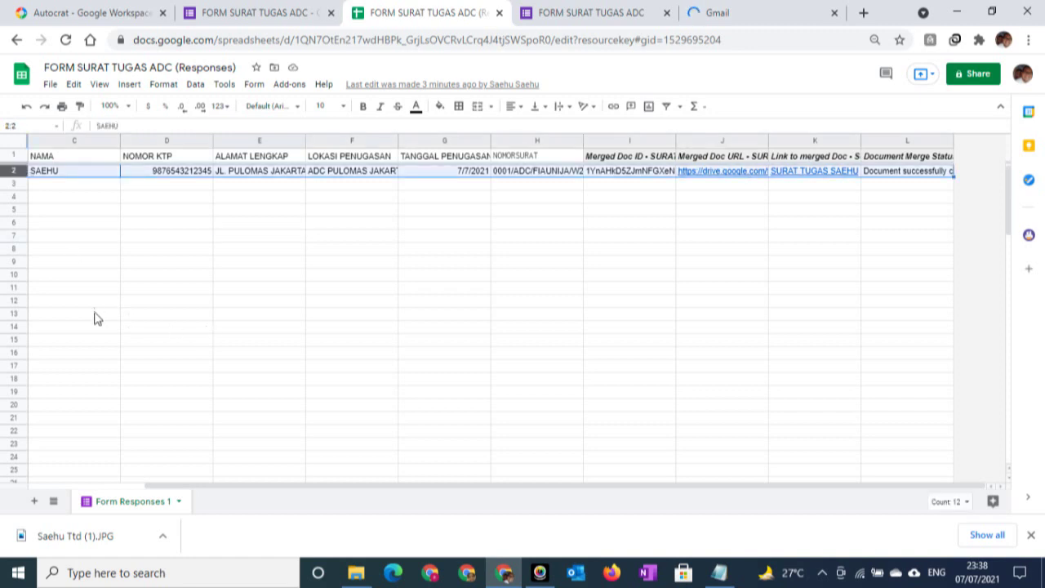
pyautogui.click(51, 191)
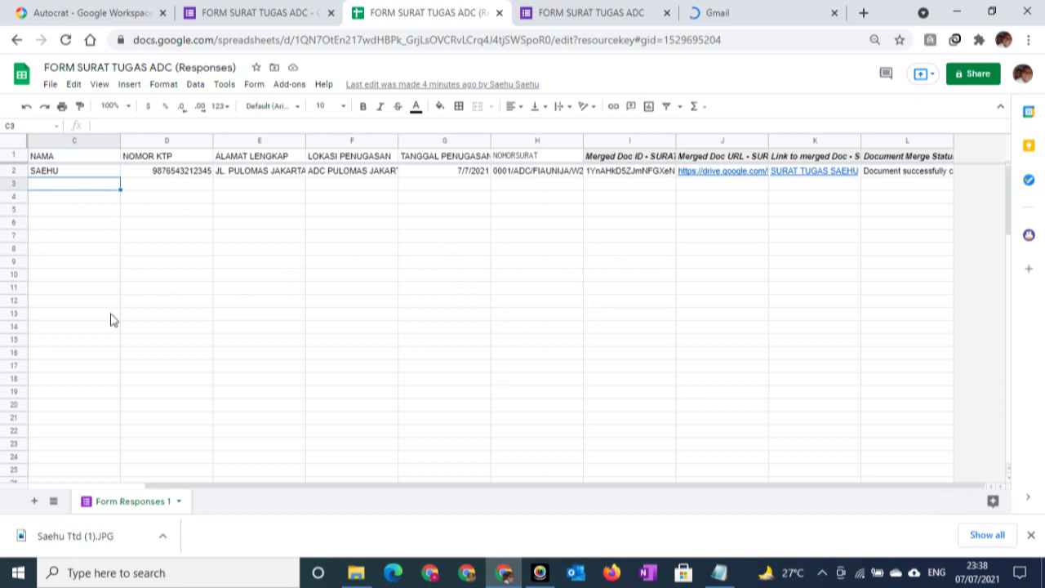
pyautogui.scroll(-1, 124, 326)
pyautogui.scroll(-5, 122, 326)
pyautogui.scroll(3, 93, 315)
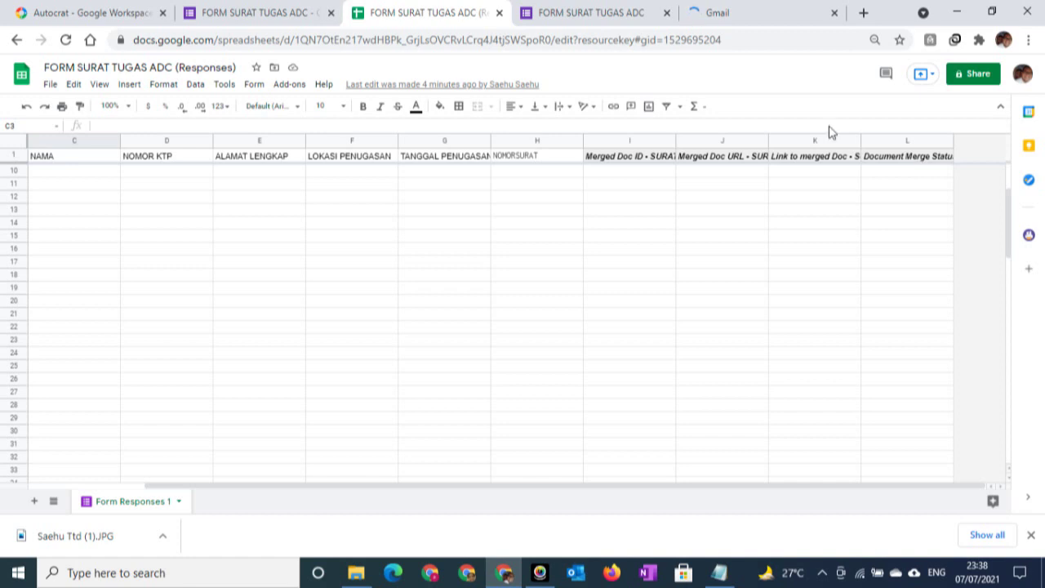
pyautogui.click(574, 14)
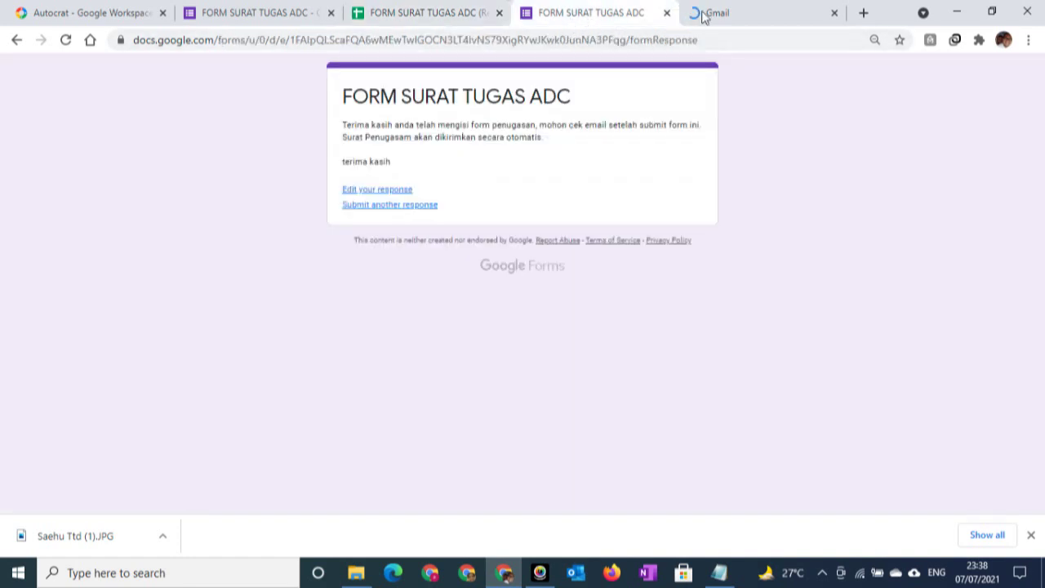
# Open Gmail's Sent folder to find the SURAT TUGAS email with its PDF attachment
pyautogui.click(704, 15)
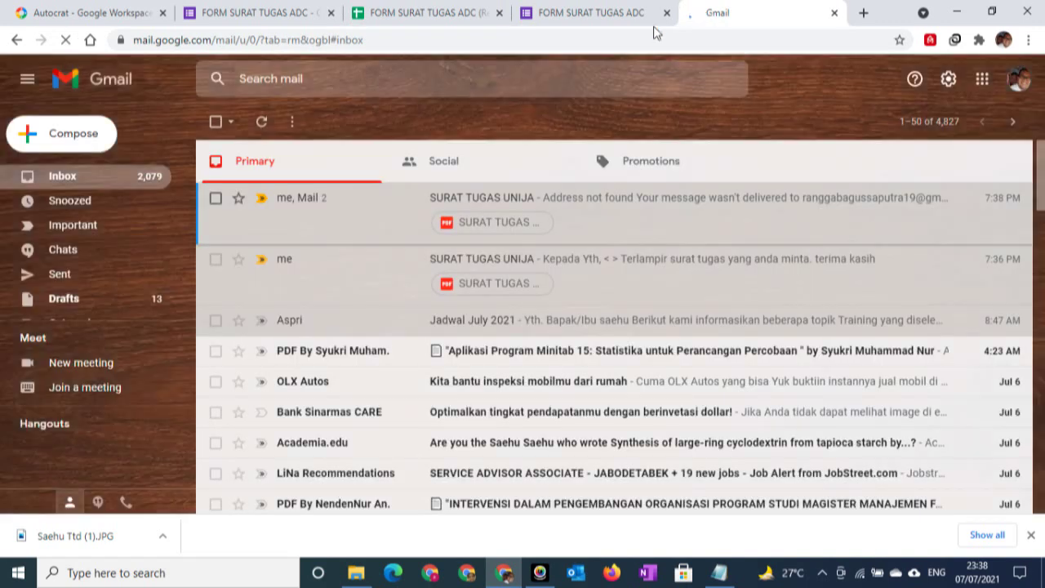
pyautogui.click(67, 284)
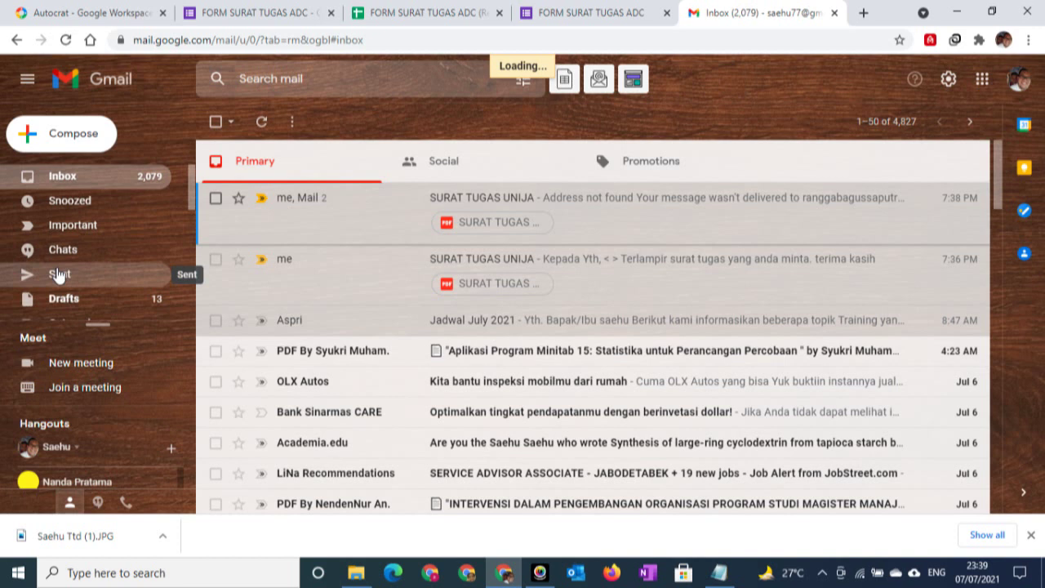
pyautogui.click(57, 275)
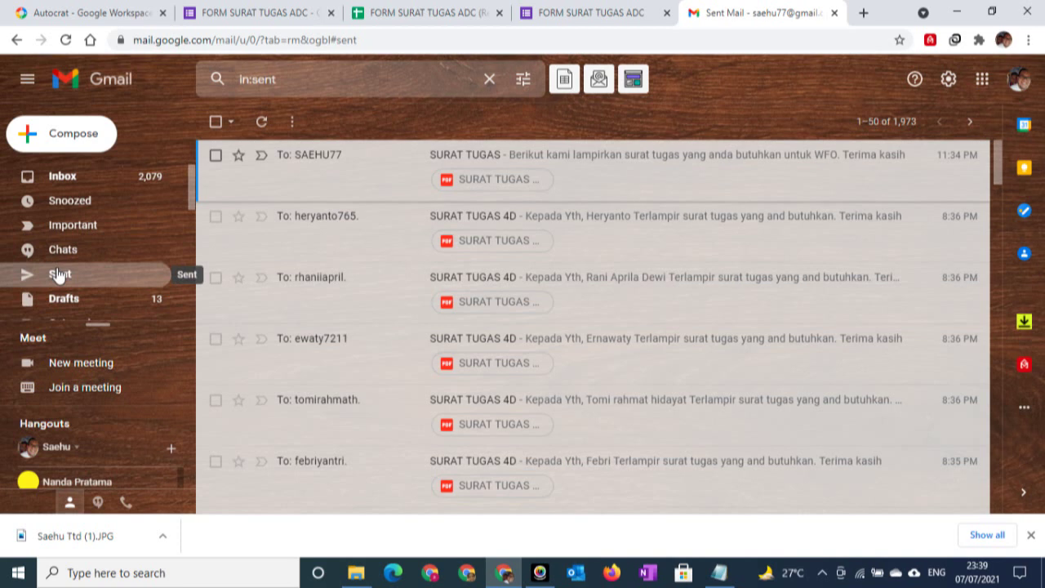
# Open the sent SURAT TUGAS email and preview its attached assignment letter PDF
pyautogui.click(571, 156)
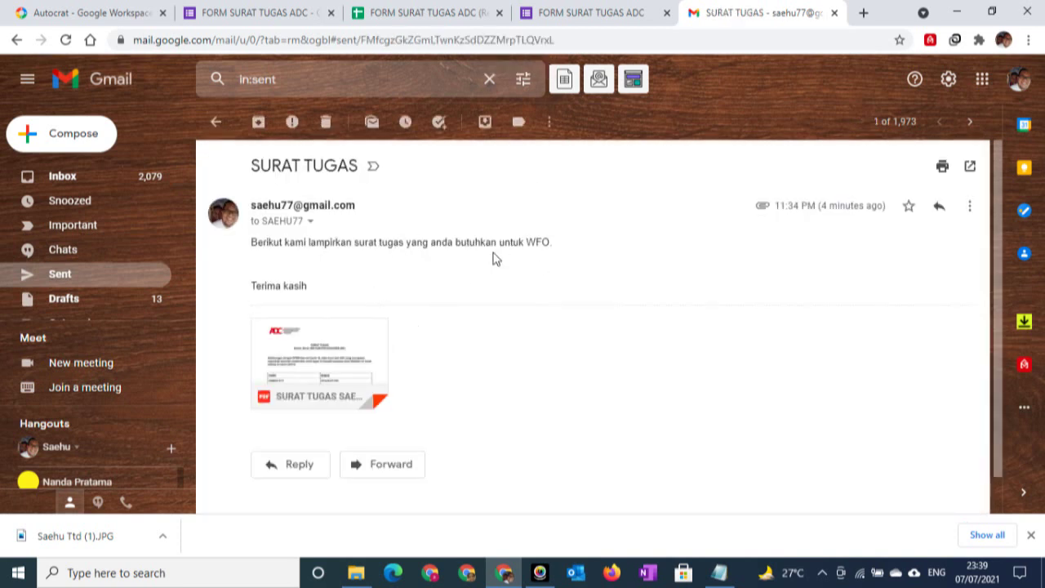
pyautogui.click(297, 359)
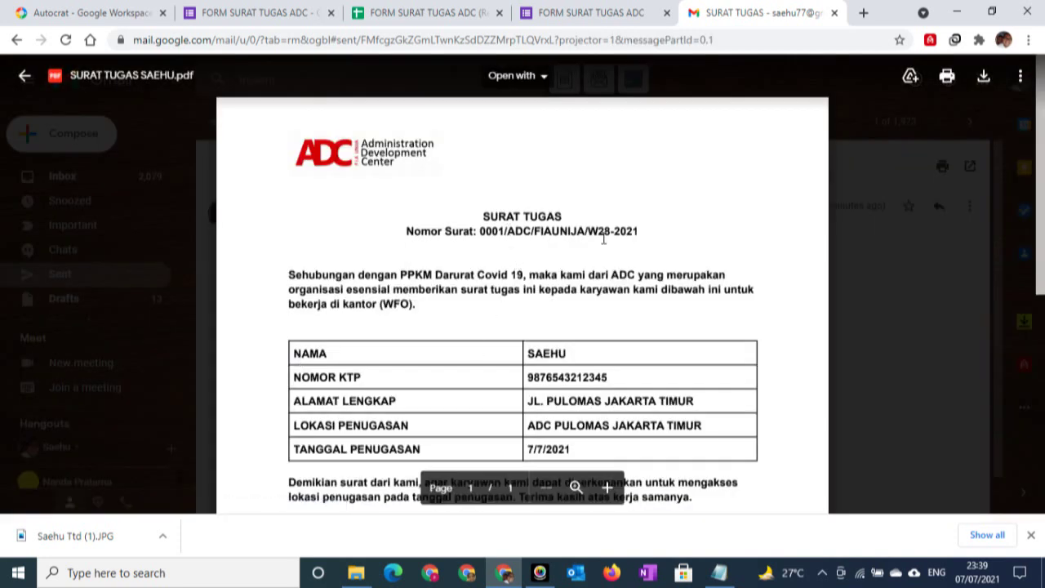
pyautogui.click(23, 77)
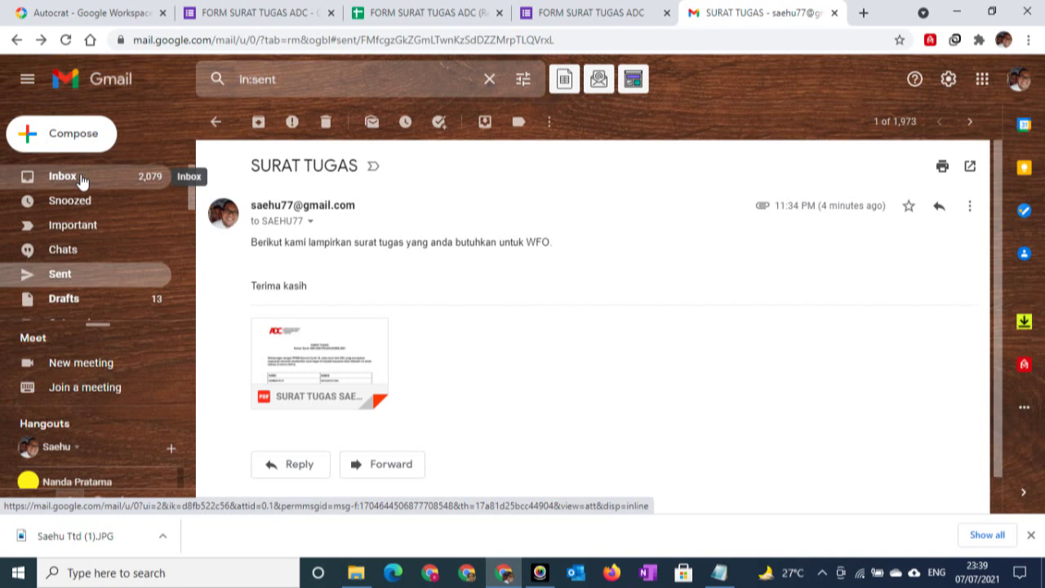
pyautogui.click(552, 15)
# Review the form's response summary, then check row 2's assignment location in cell F2
pyautogui.click(437, 16)
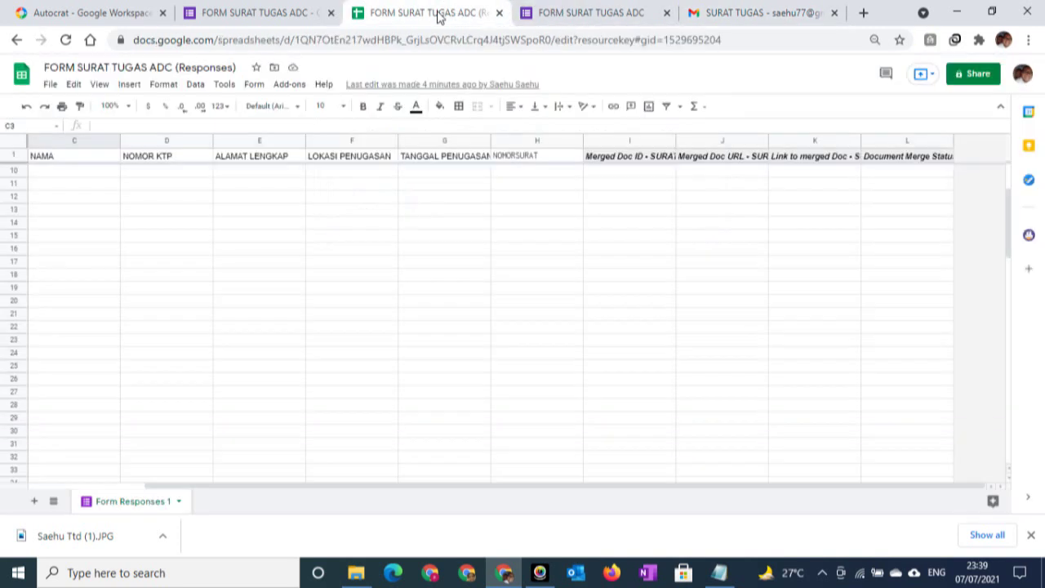
pyautogui.click(272, 13)
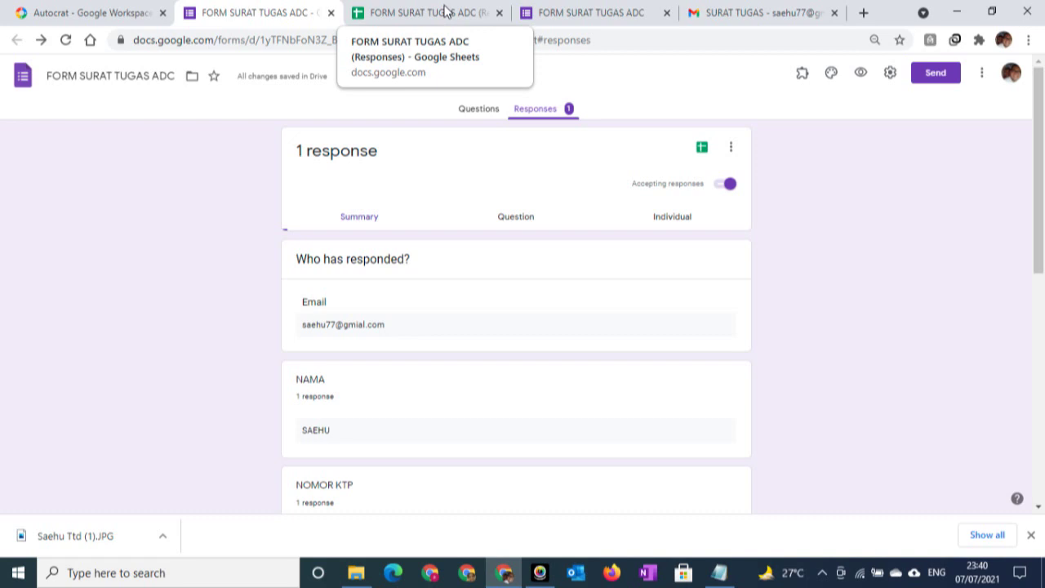
pyautogui.click(445, 11)
pyautogui.click(260, 225)
pyautogui.scroll(3, 259, 228)
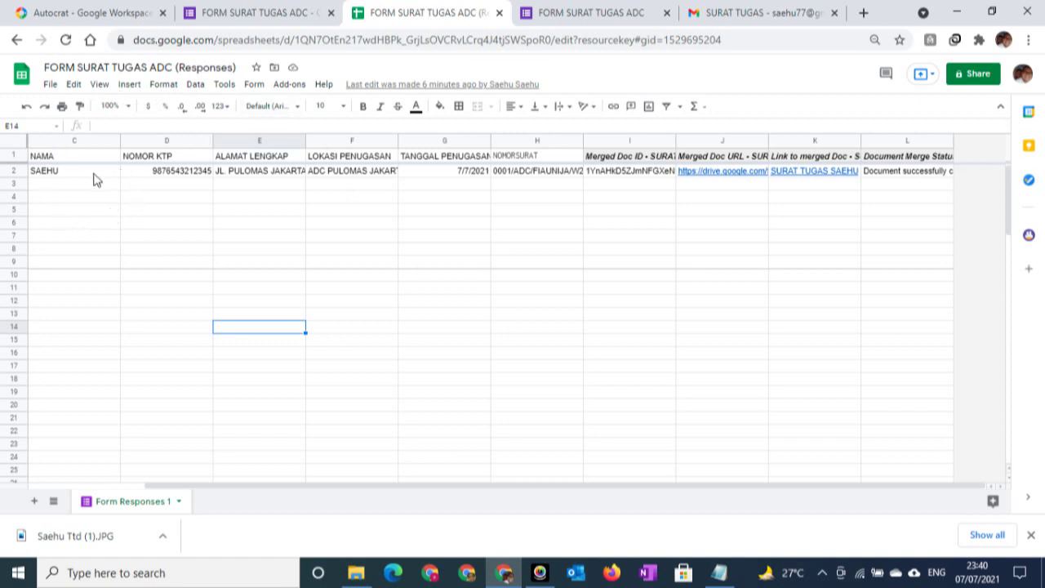
pyautogui.click(344, 171)
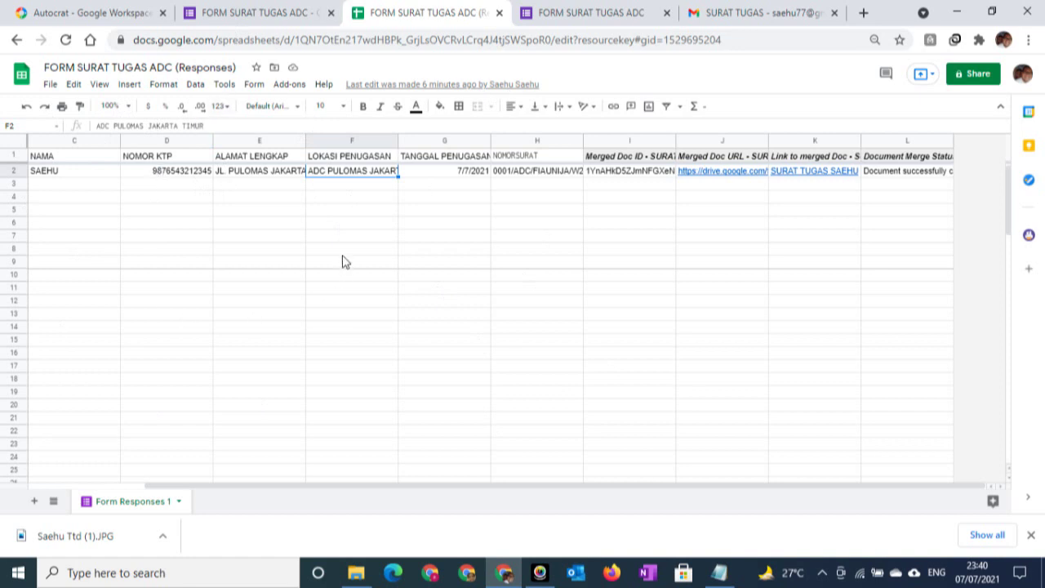
pyautogui.click(51, 85)
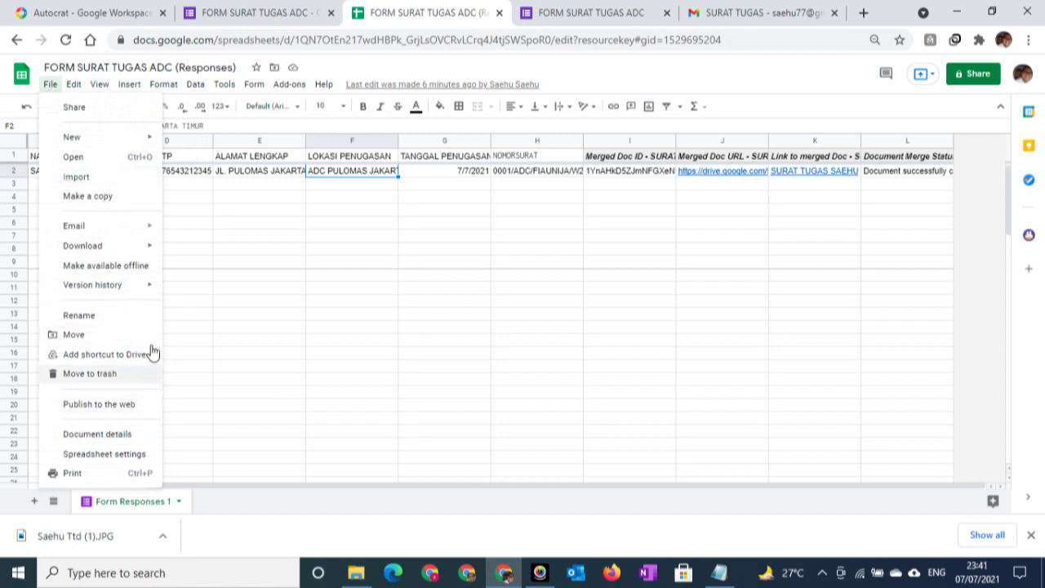
pyautogui.moveTo(117, 250)
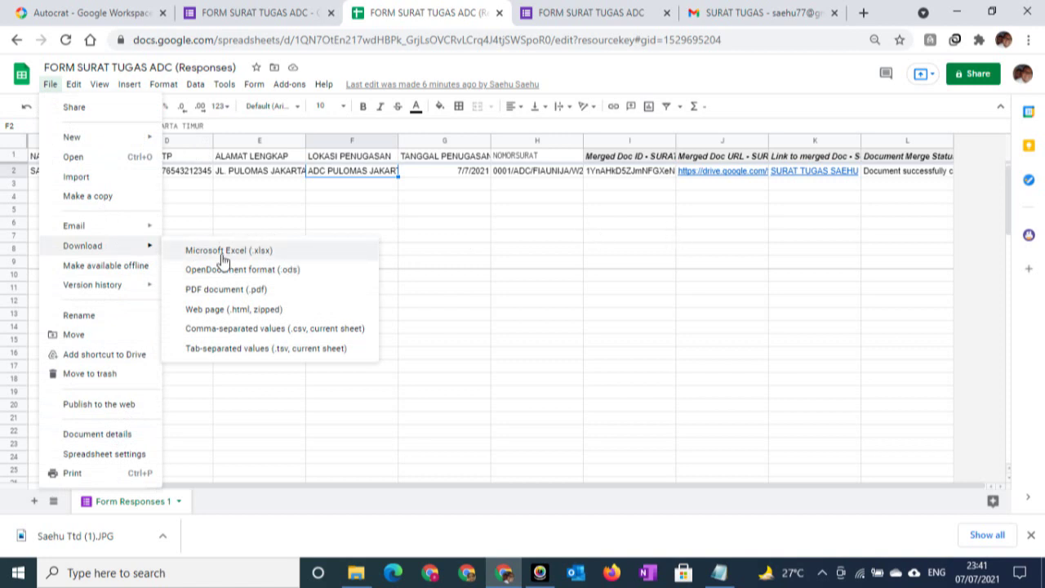
pyautogui.click(441, 203)
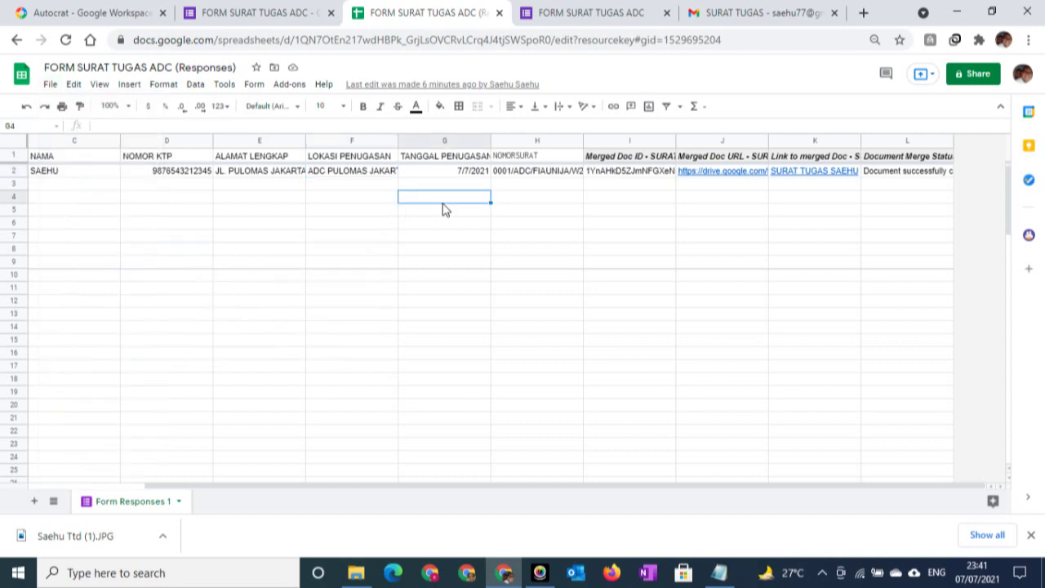